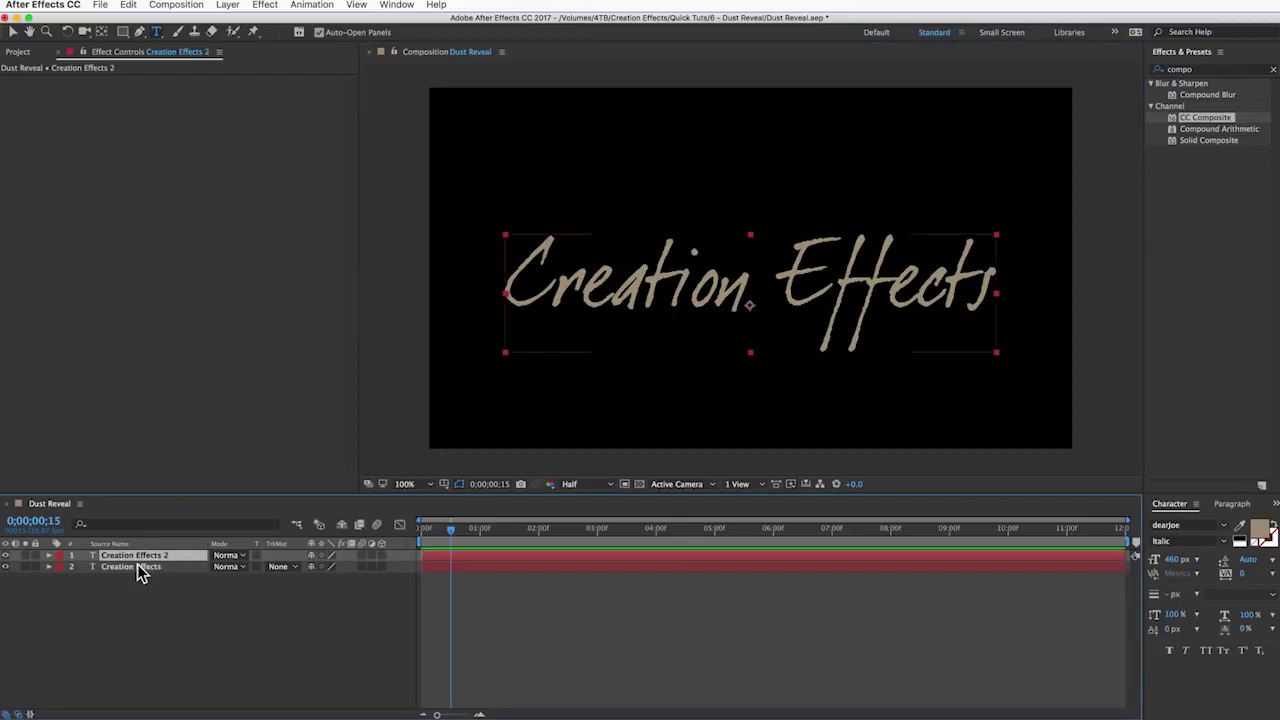
Step: Apply the CC Particle Systems II effect to the Creation Effects 2 text layer
click(130, 566)
key(Return)
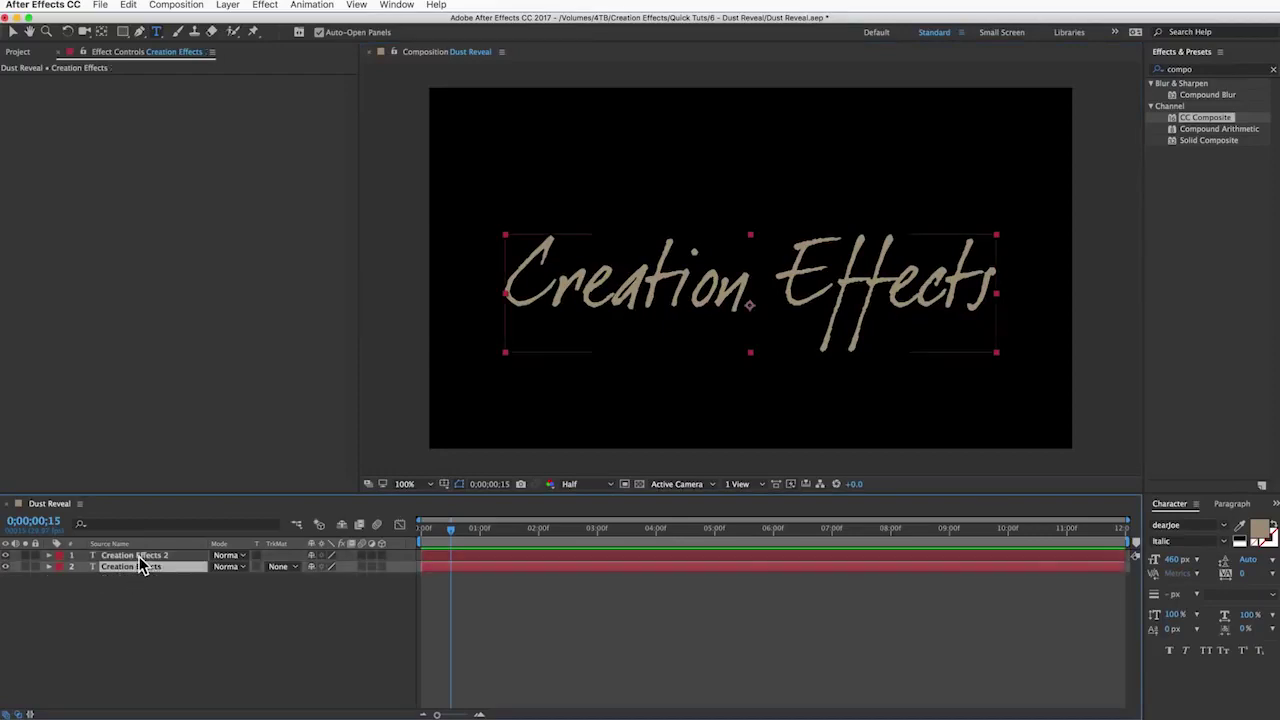
click(134, 556)
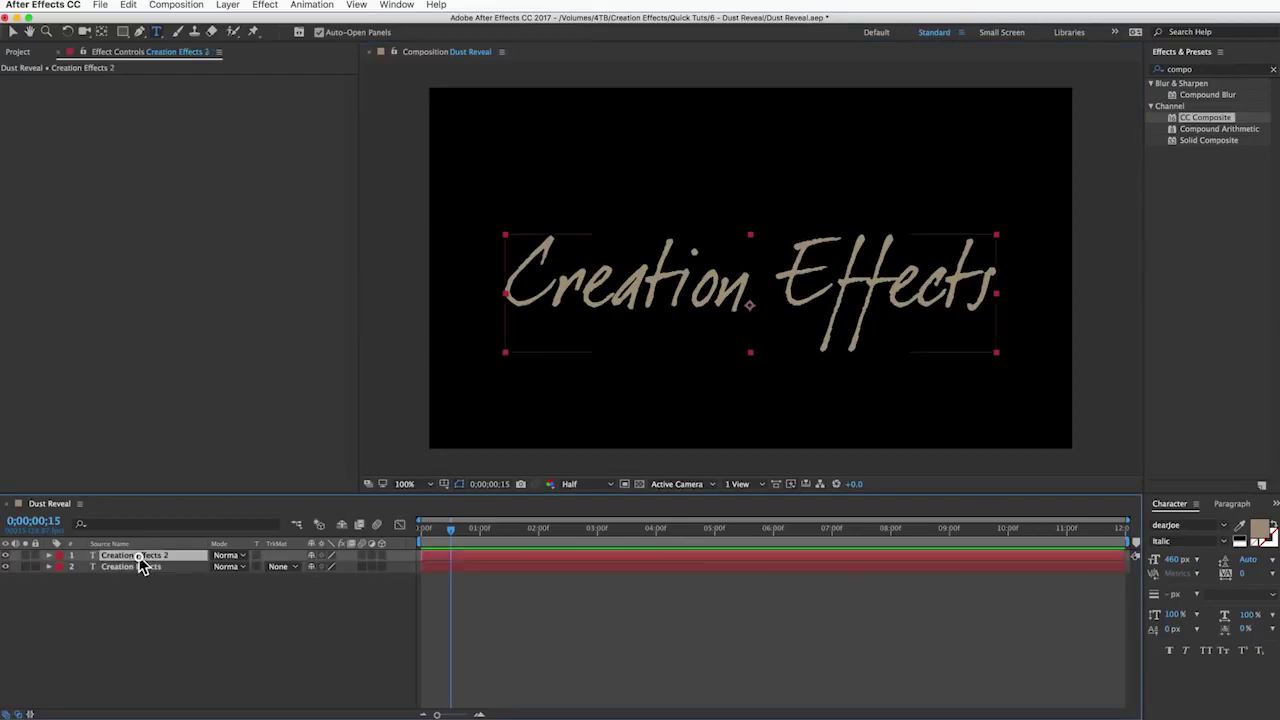
double_click(1214, 72)
text(particle)
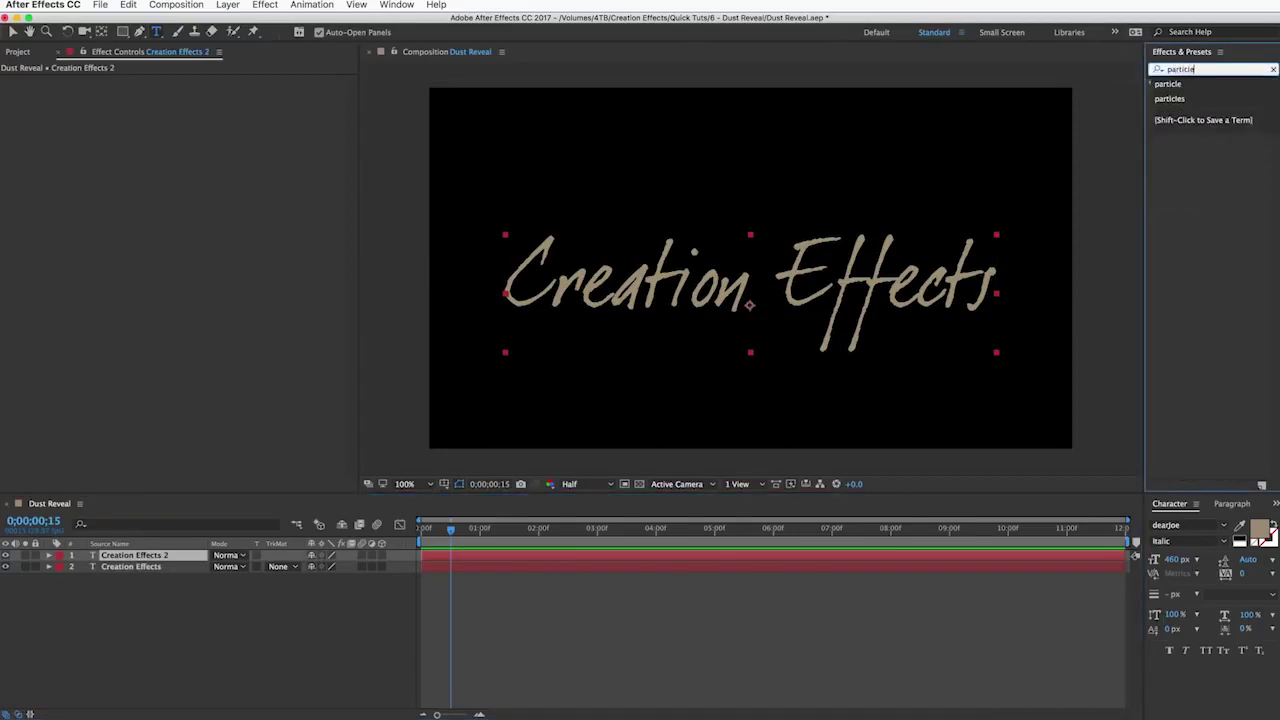
key(Return)
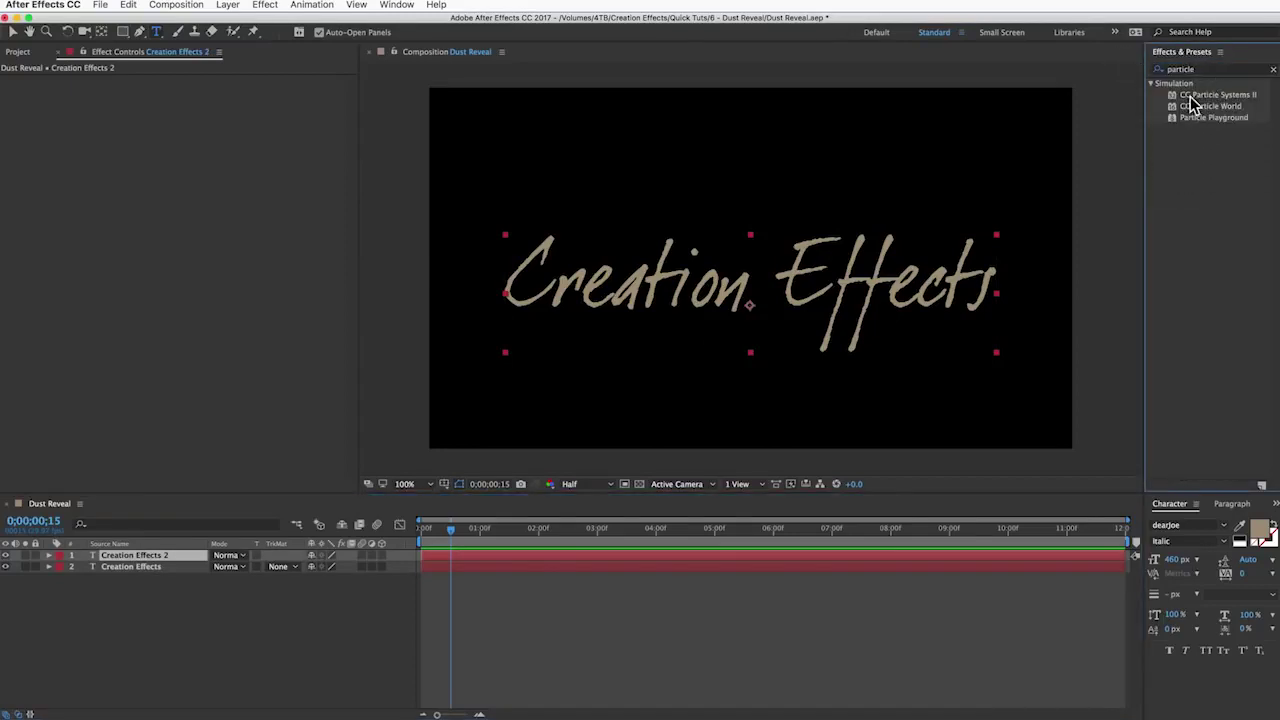
double_click(1221, 98)
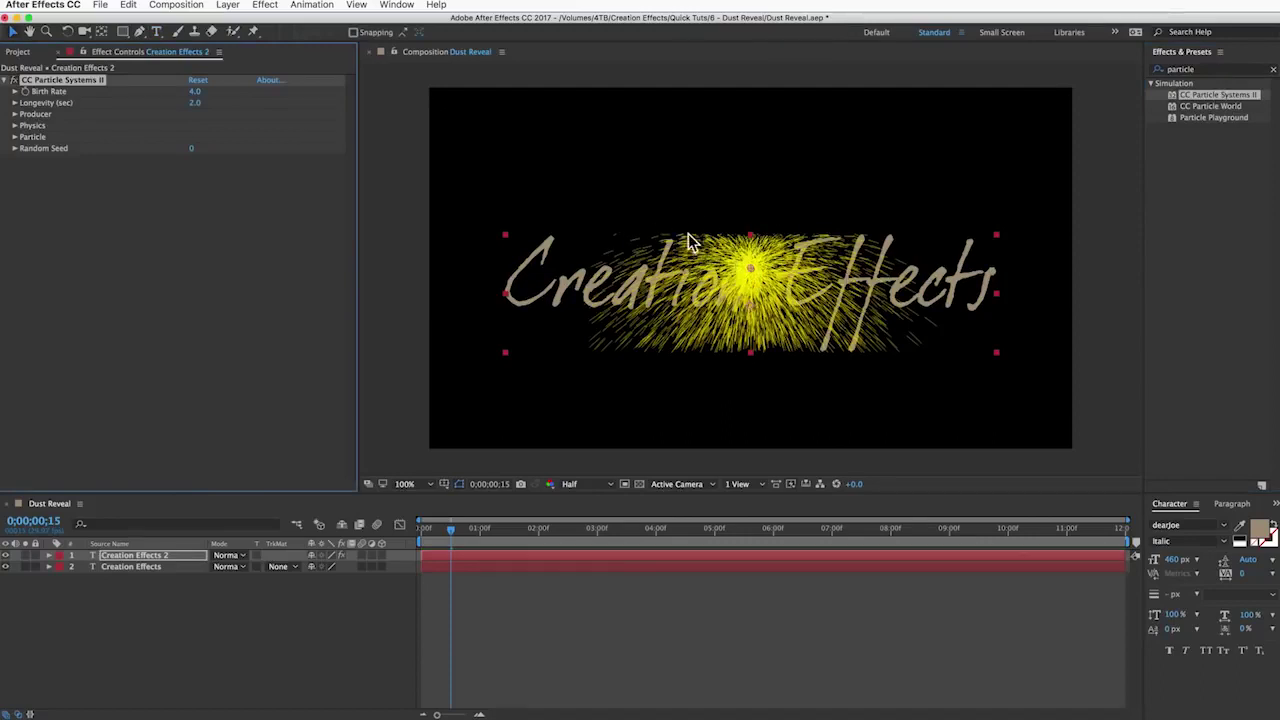
Step: Add the CC Composite effect to the Creation Effects 2 layer, place it above CC Particle Systems II, and collapse its settings
click(1202, 71)
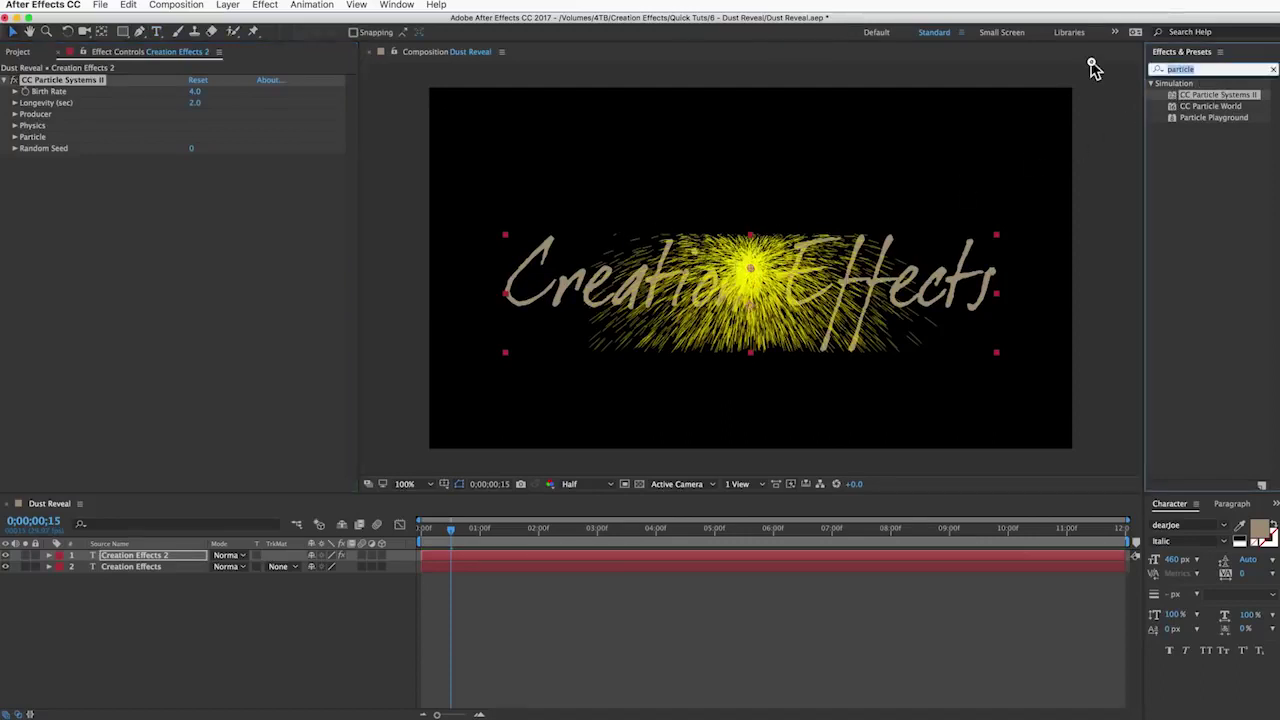
text(compo)
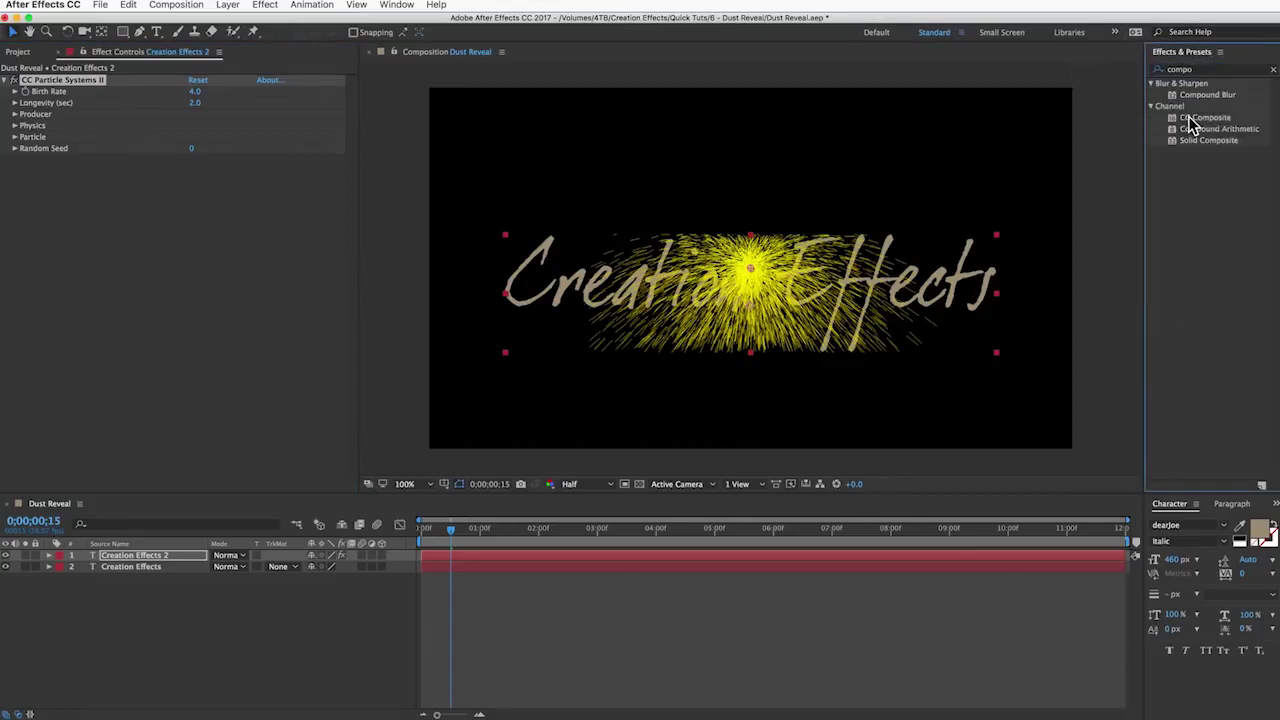
double_click(1192, 120)
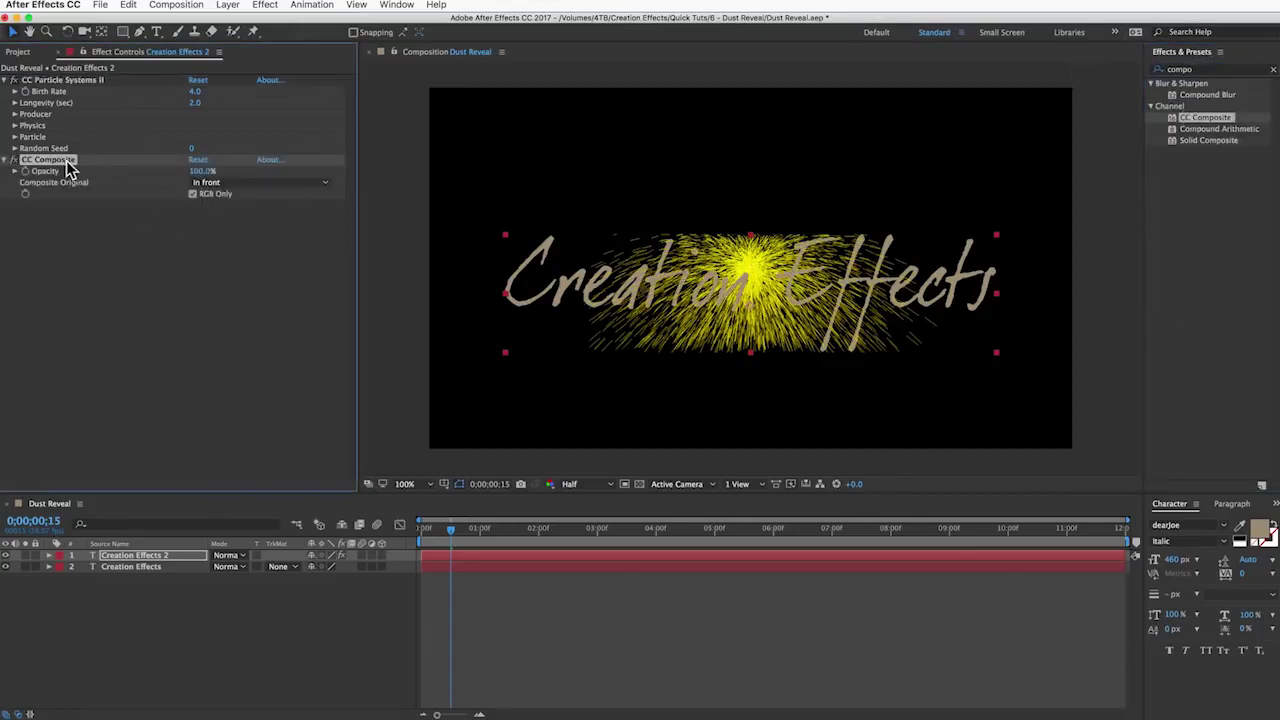
drag(64, 165, 60, 82)
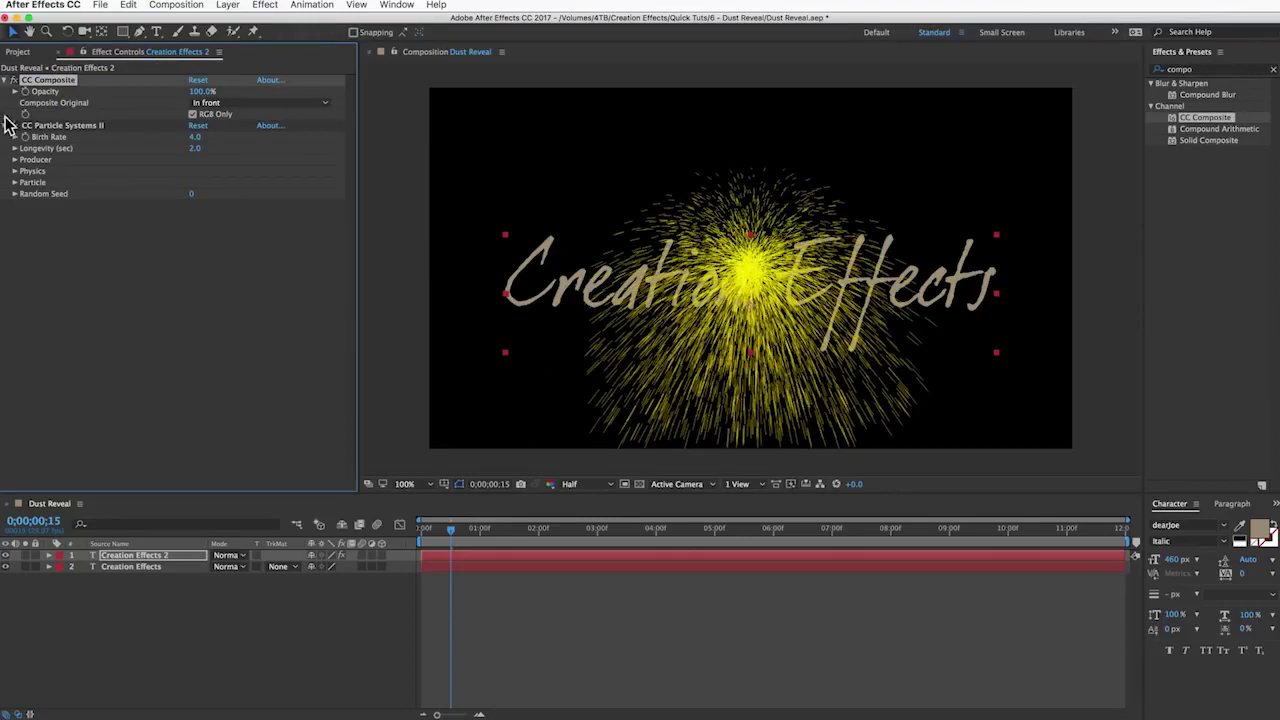
click(4, 80)
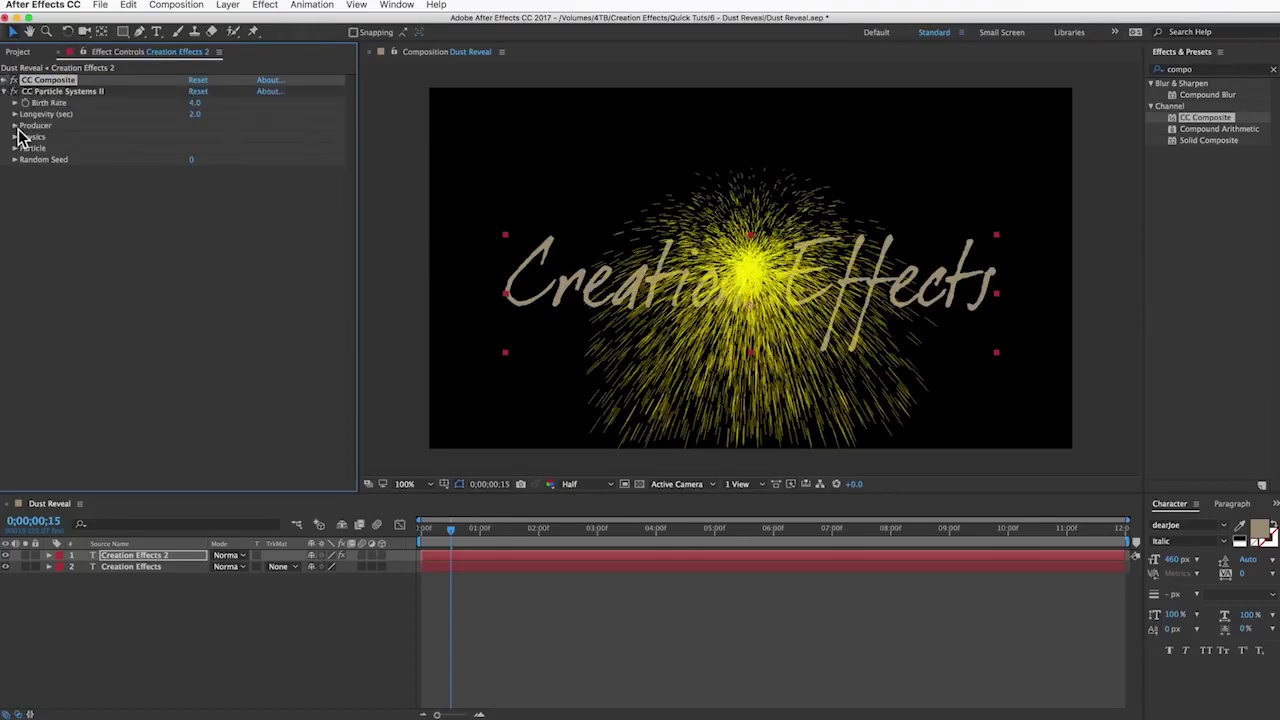
Step: Expand the Producer, Physics and Particle settings of CC Particle Systems II and enable Source Alpha Inheritance
click(15, 125)
click(14, 171)
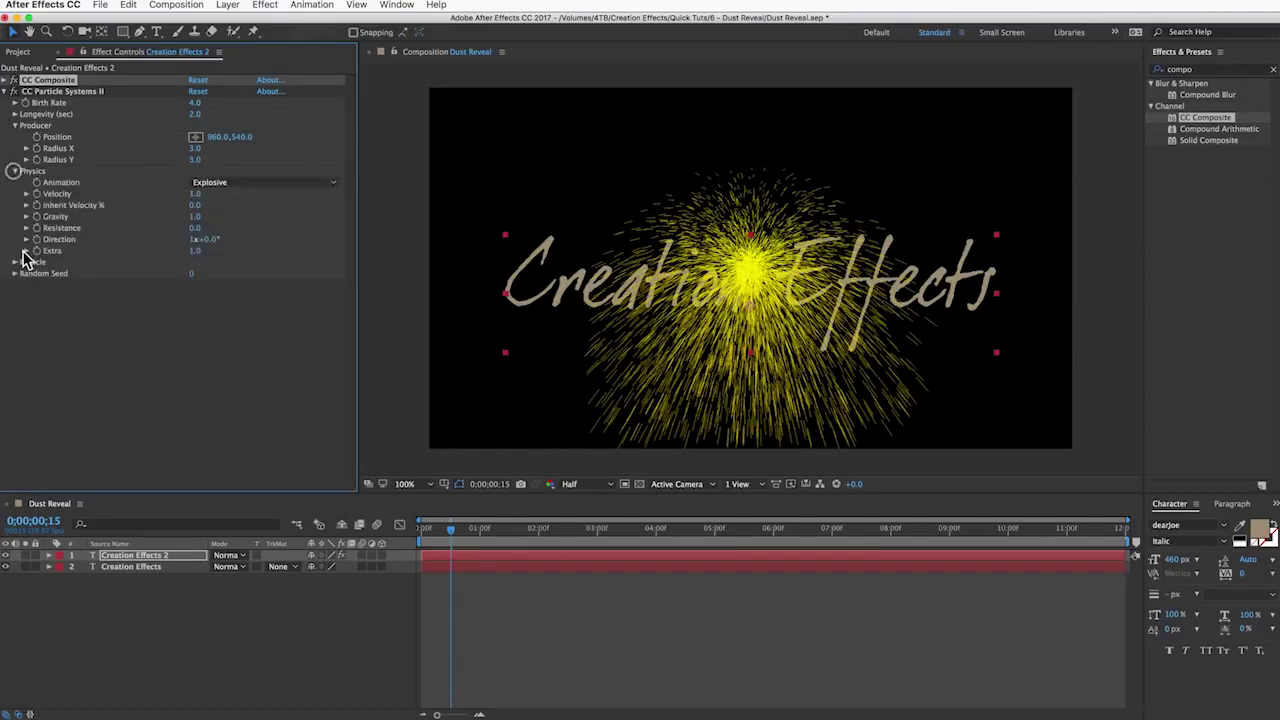
click(15, 262)
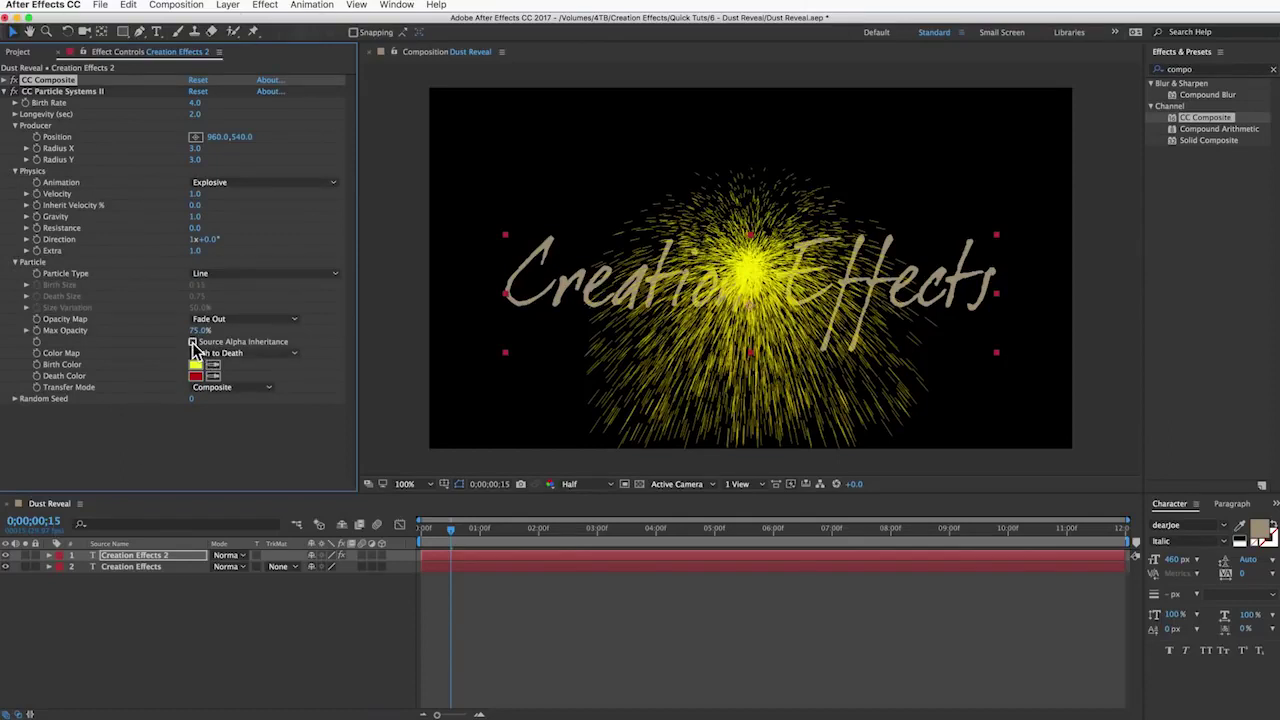
click(193, 343)
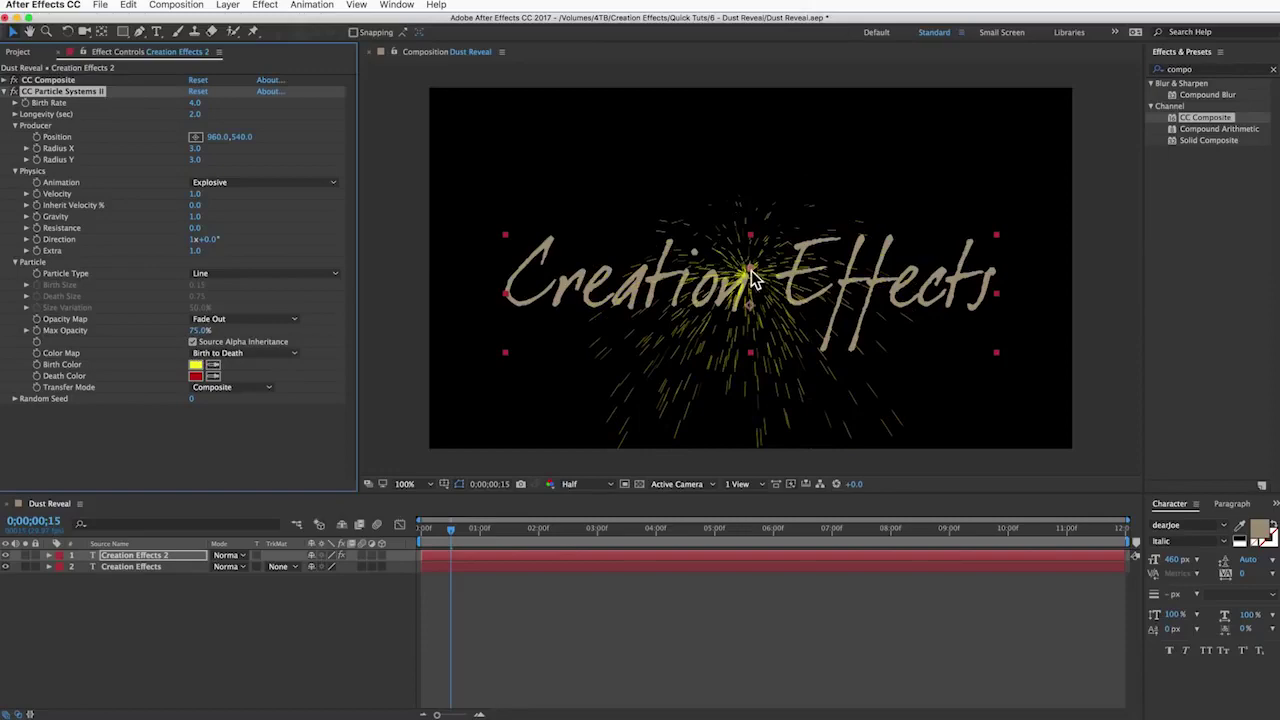
Step: Move the particle producer onto the word Effects, and set its Radius X to 1 and Radius Y to 13
drag(752, 278, 872, 260)
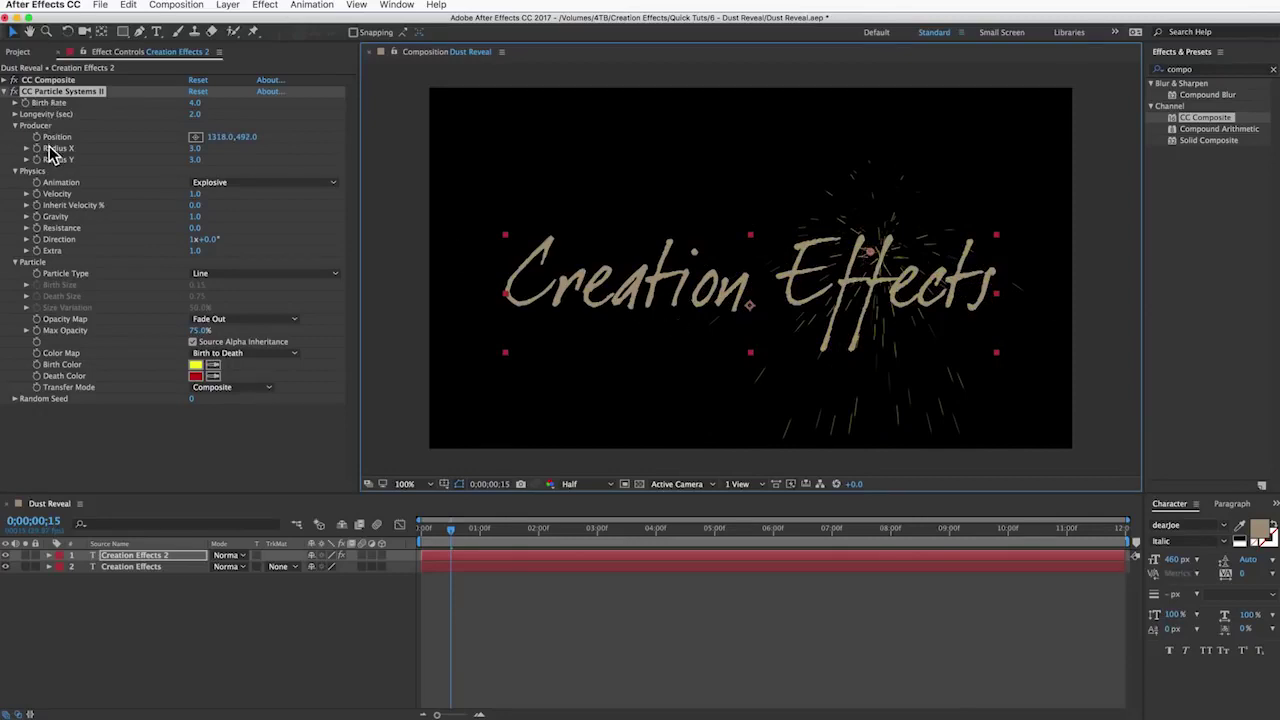
click(190, 149)
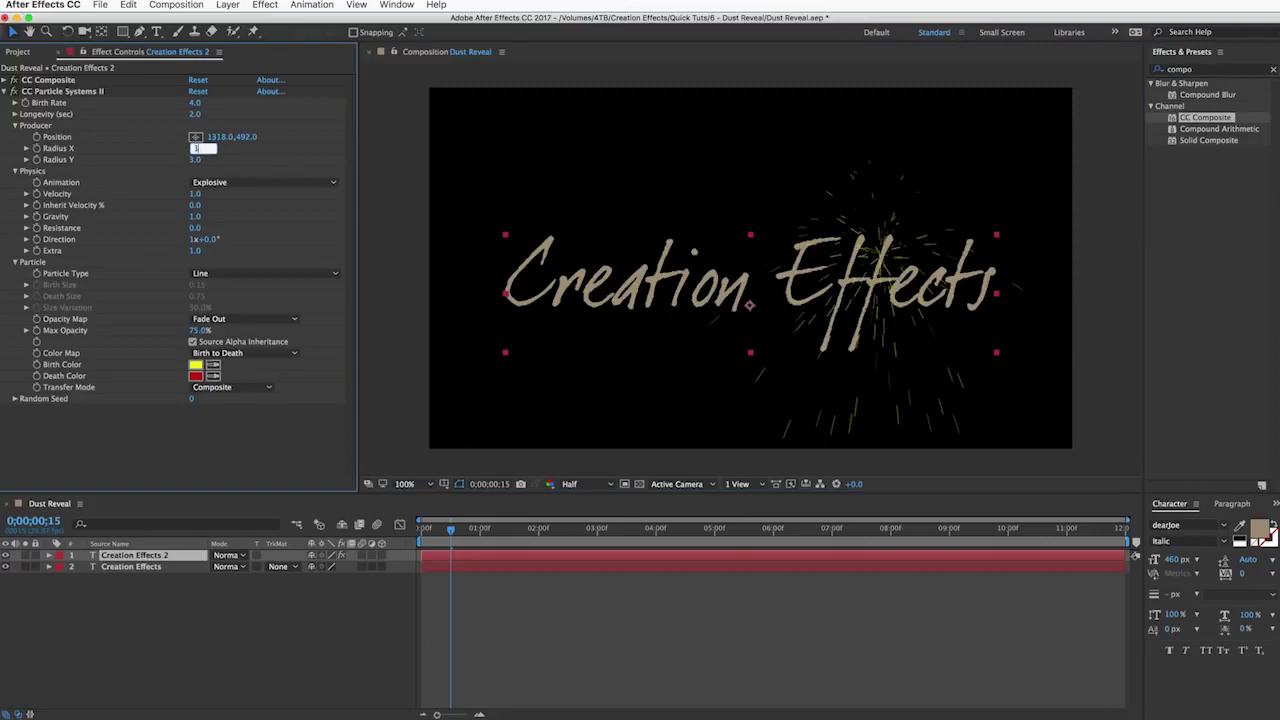
text(1)
key(Return)
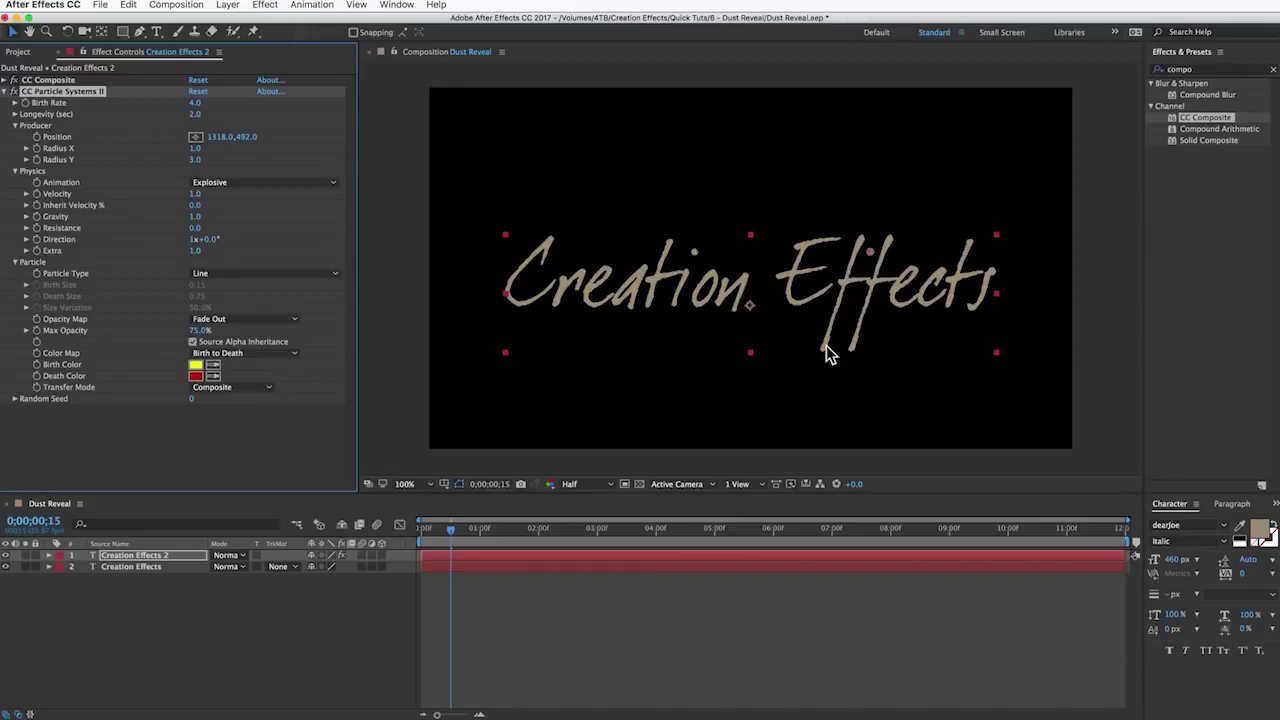
click(196, 159)
key(Return)
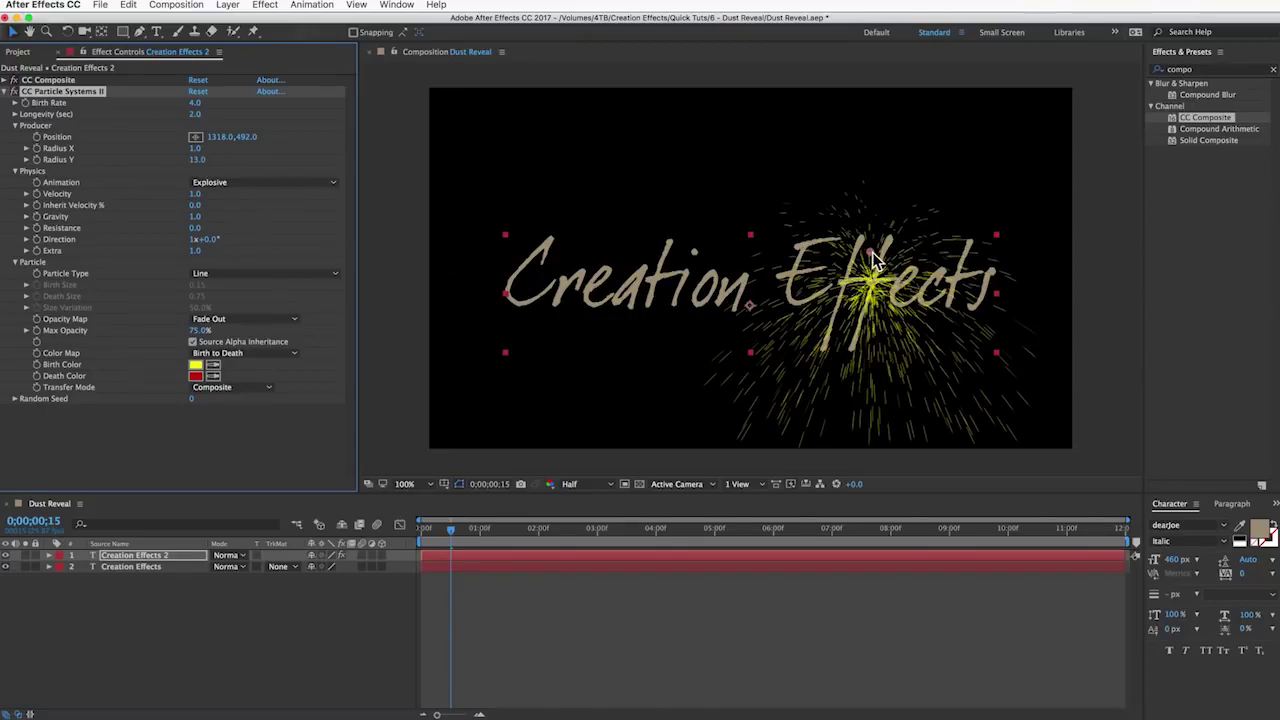
Step: Place the particle producer at the composition's left edge, at position 0, 602
drag(871, 257, 423, 289)
click(217, 137)
text(0)
key(Return)
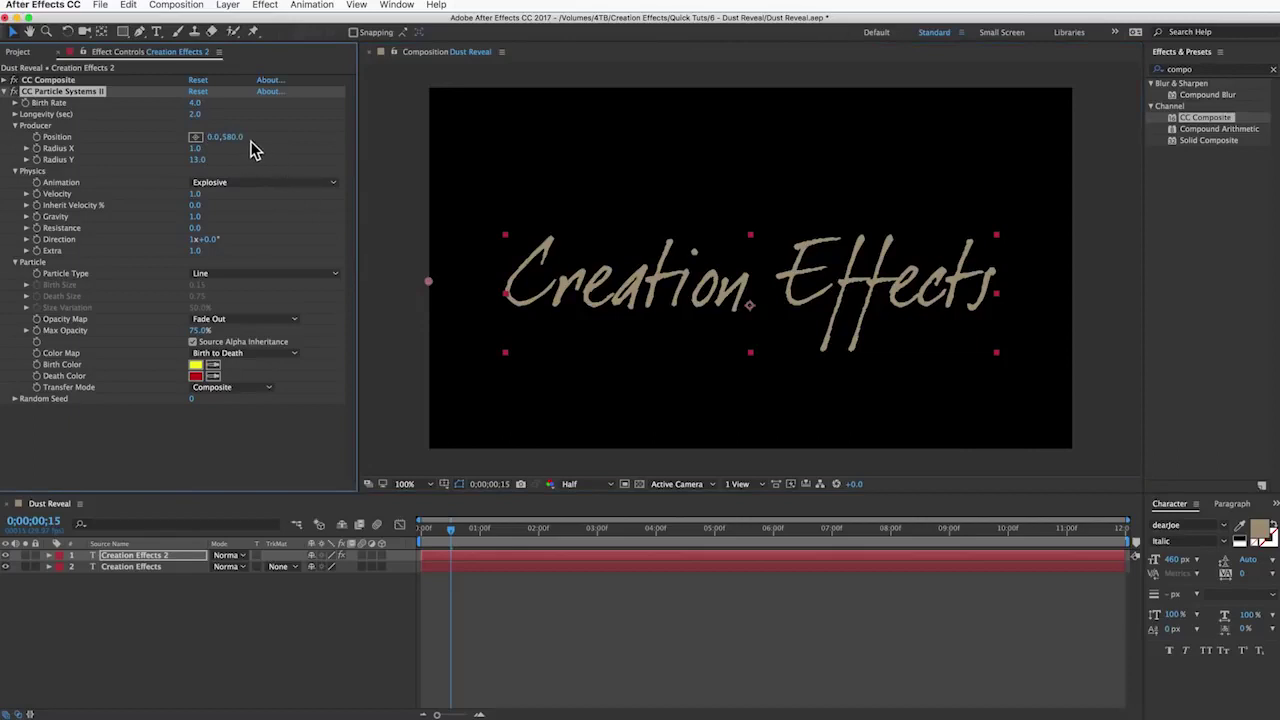
drag(240, 137, 251, 139)
Step: Keyframe the producer Position at 0, 602 on 0;00;00;00 and 1920, 602 on 0;00;01;16, and reveal the layer's keyframes
drag(447, 533, 420, 537)
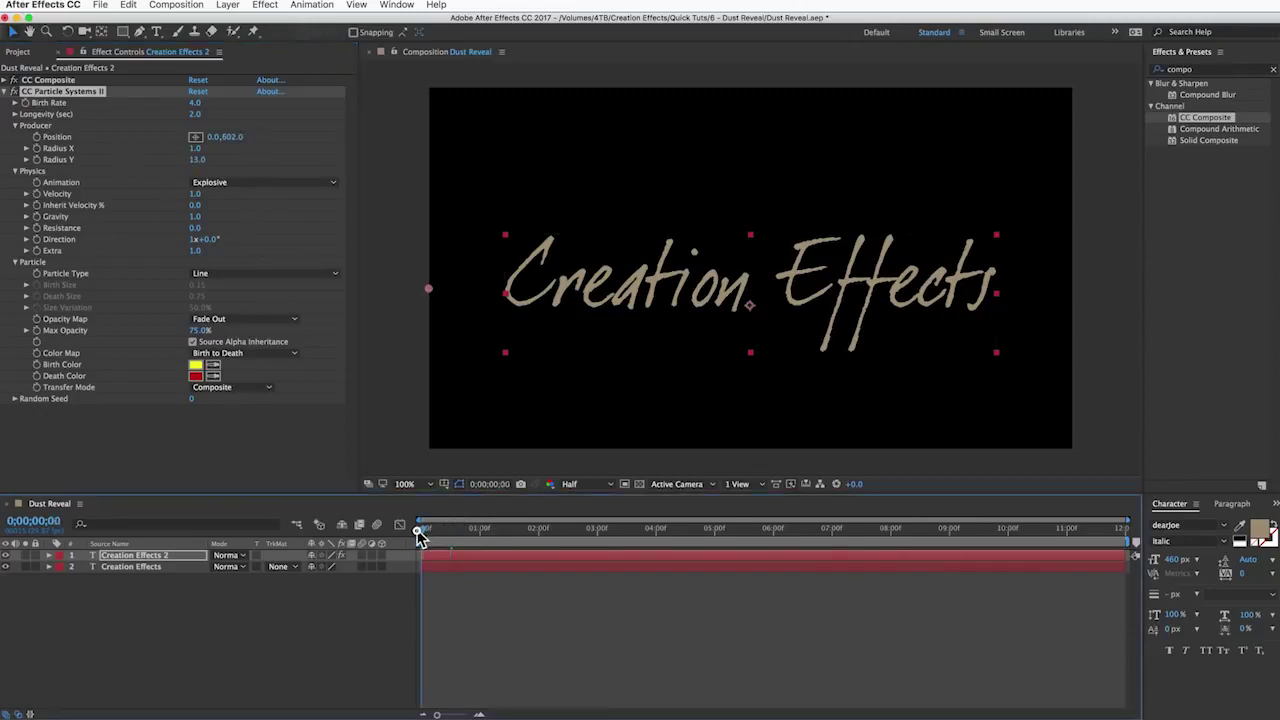
click(37, 137)
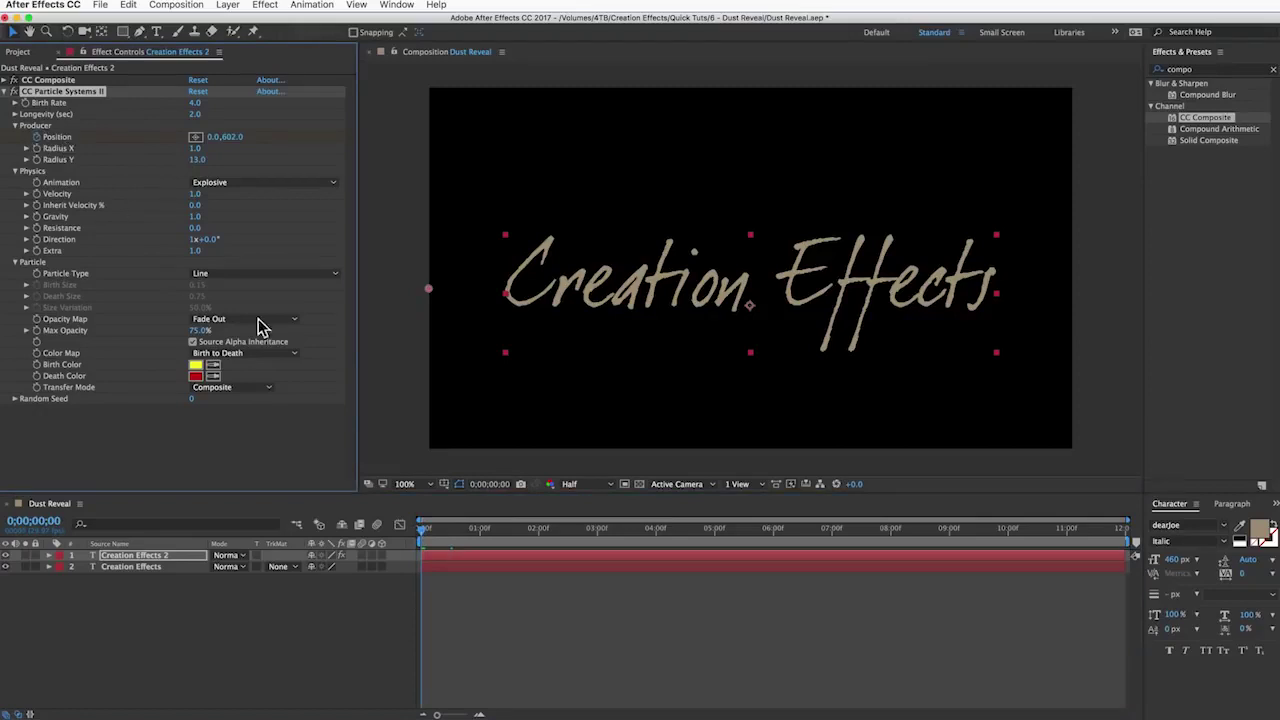
click(510, 530)
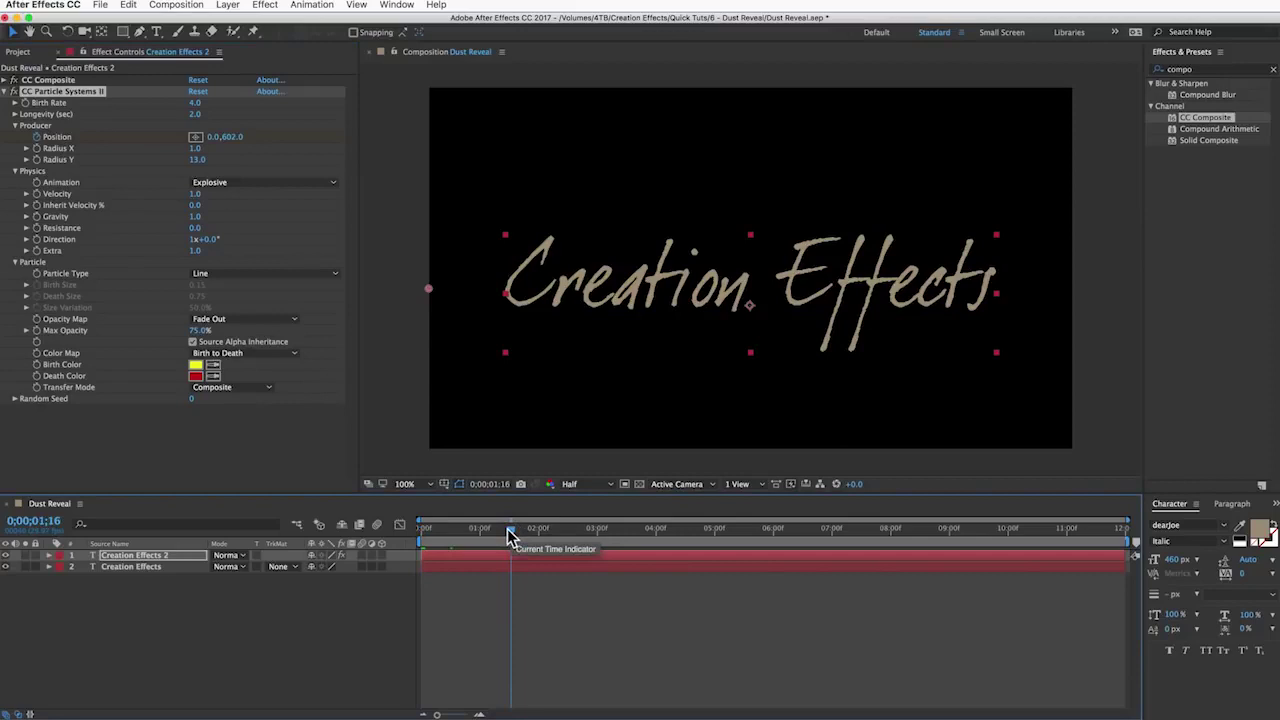
click(215, 137)
text(1920)
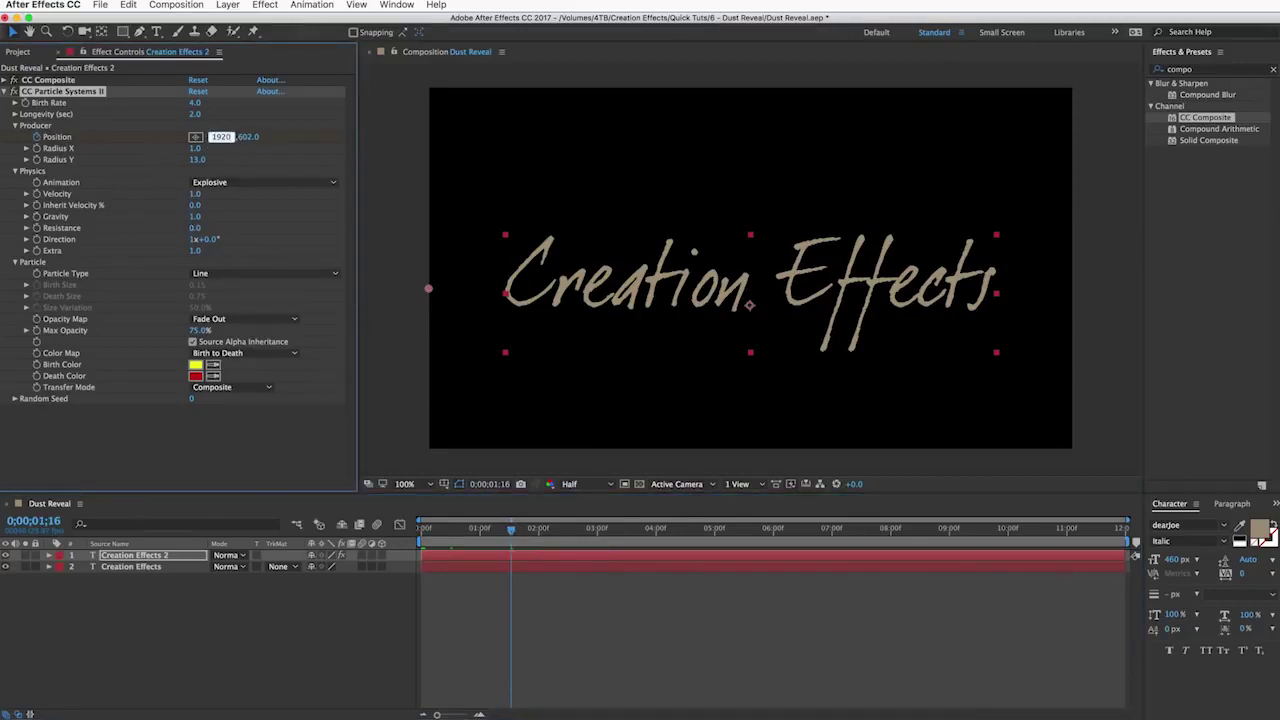
key(Return)
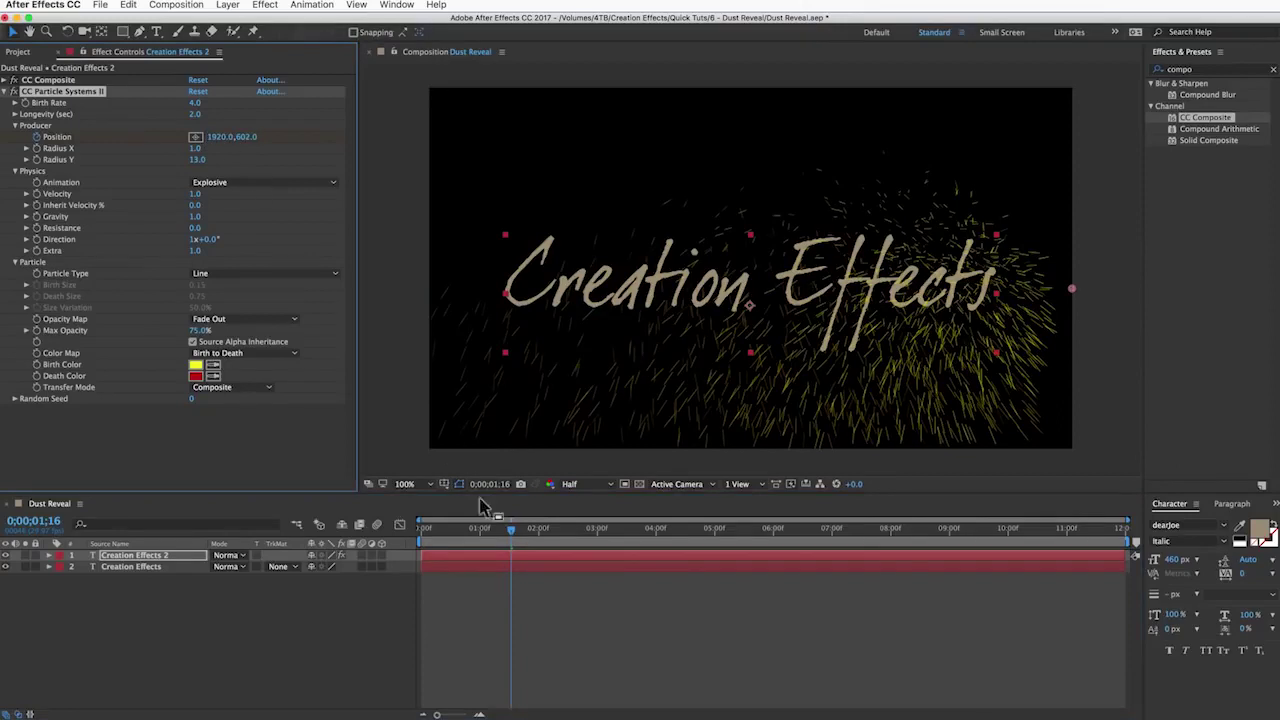
key(u)
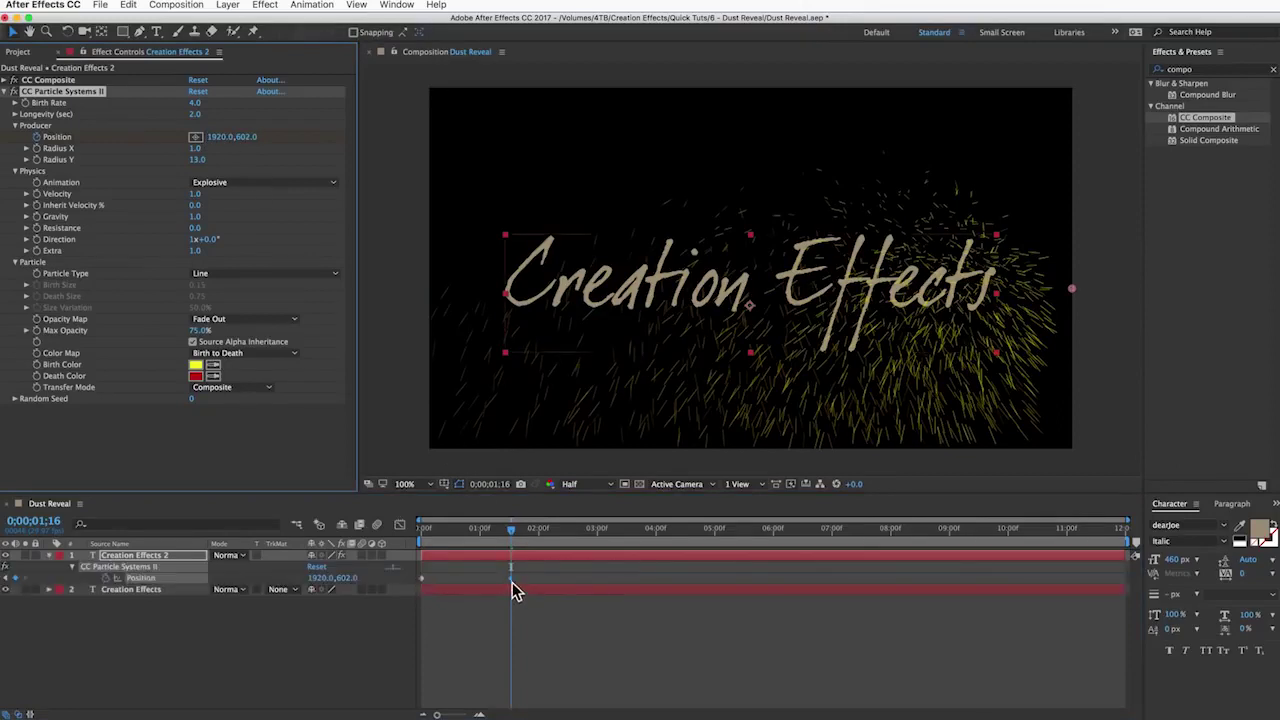
Step: Set the particle Birth Rate to 50 and Longevity to 4 seconds, with the current time at 0;00;00;03
click(422, 532)
mouse_move(422, 537)
mouse_down()
mouse_move(506, 537)
mouse_move(428, 537)
mouse_up()
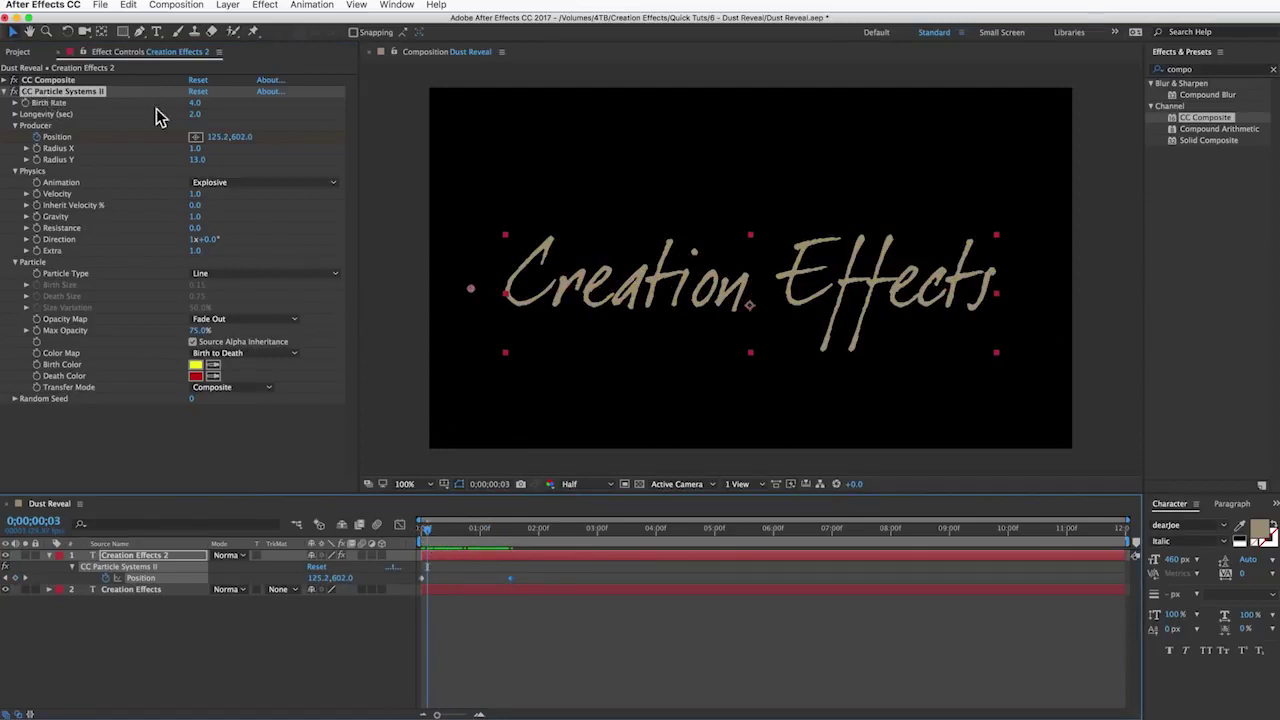
click(195, 104)
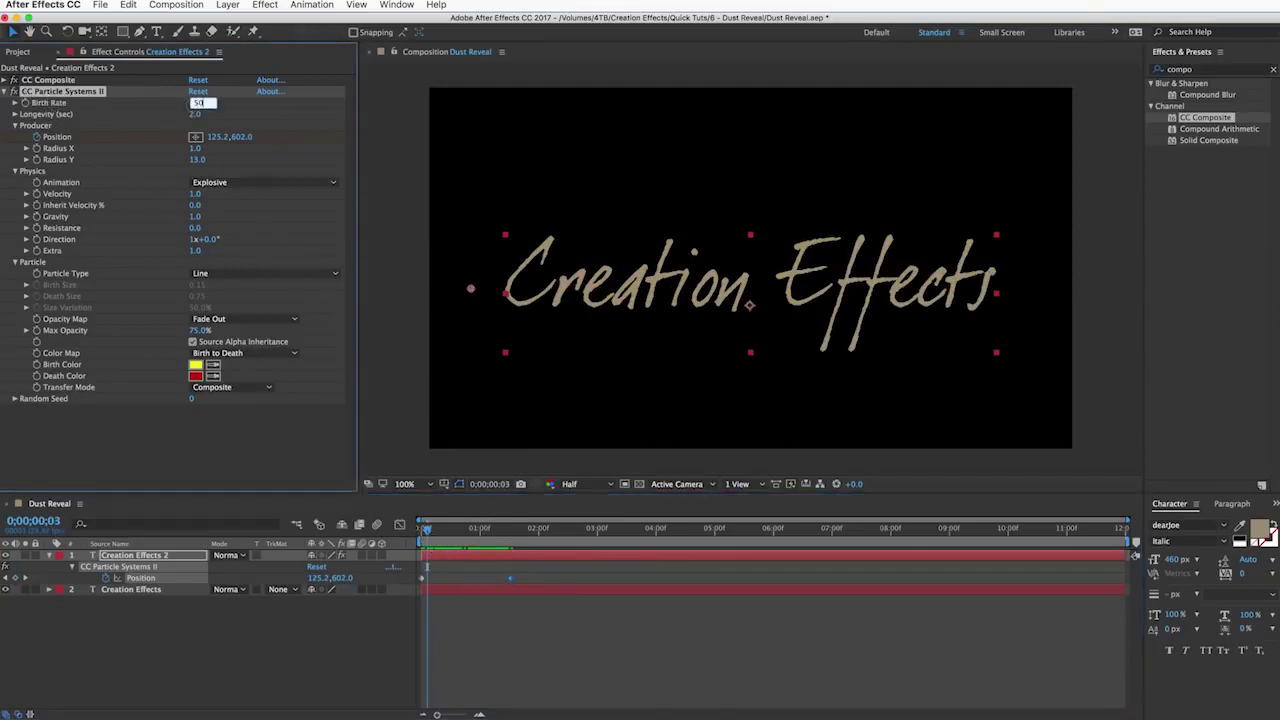
key(Return)
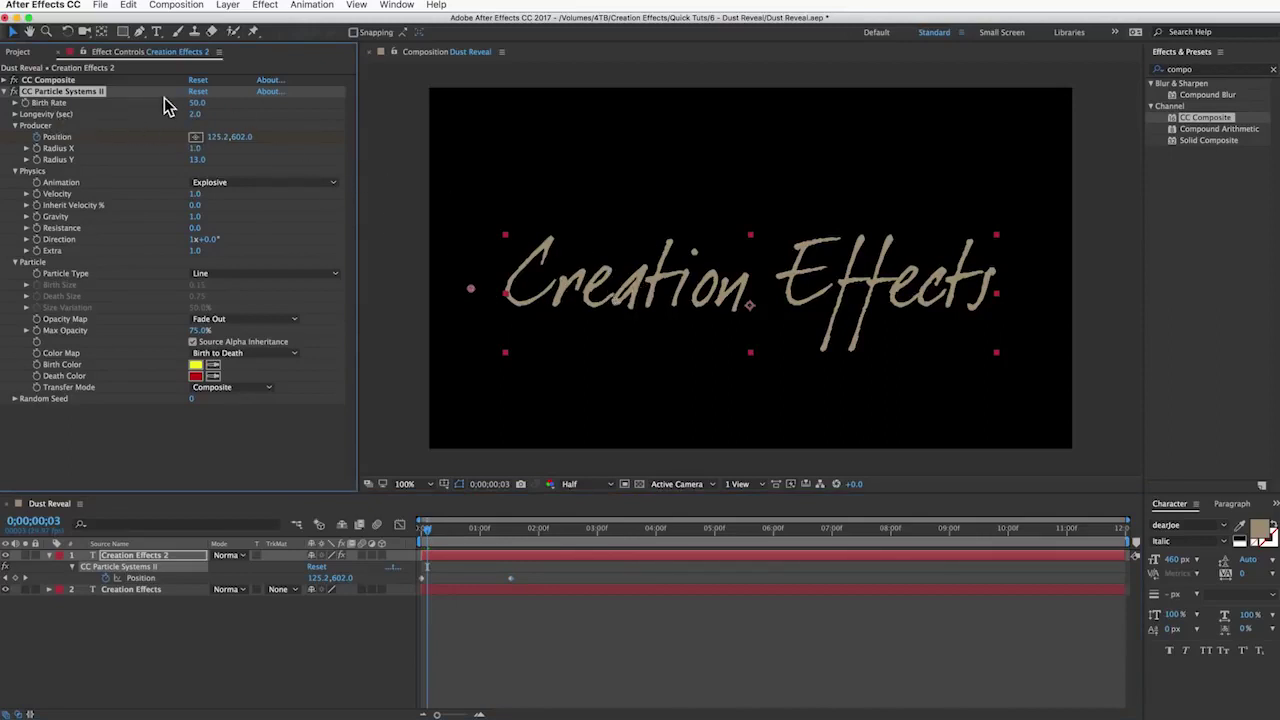
click(196, 114)
key(Return)
Step: Change the particle physics Animation to Direction Normalized and preview the particles at 0;00;00;23
click(237, 184)
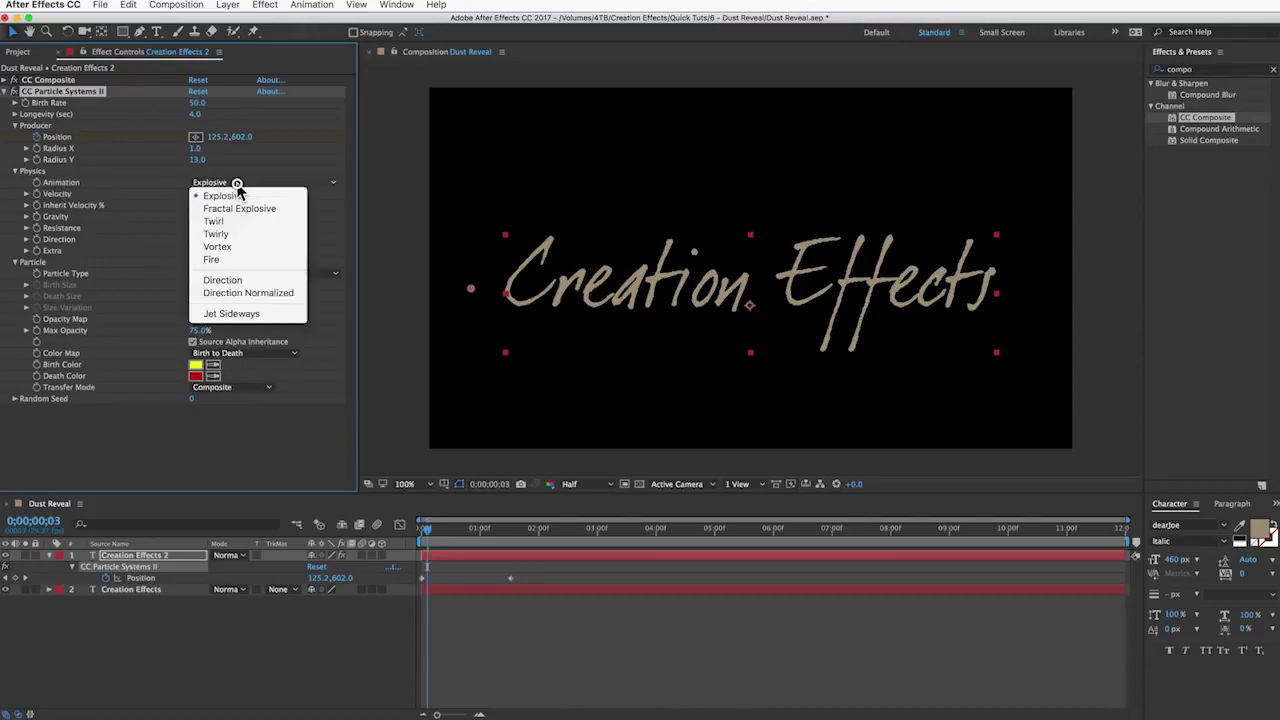
click(250, 292)
drag(427, 533, 466, 543)
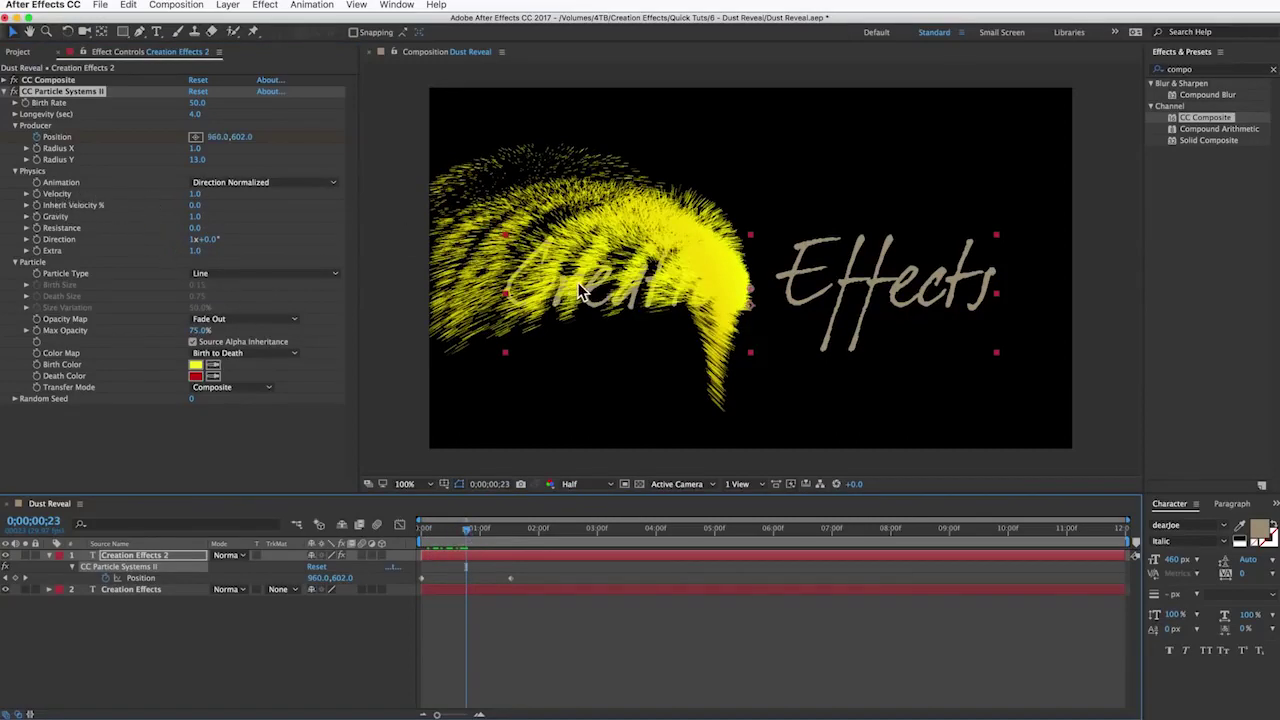
Step: Set the particle physics Velocity to 0.3 and Inherit Velocity to 40%
click(195, 194)
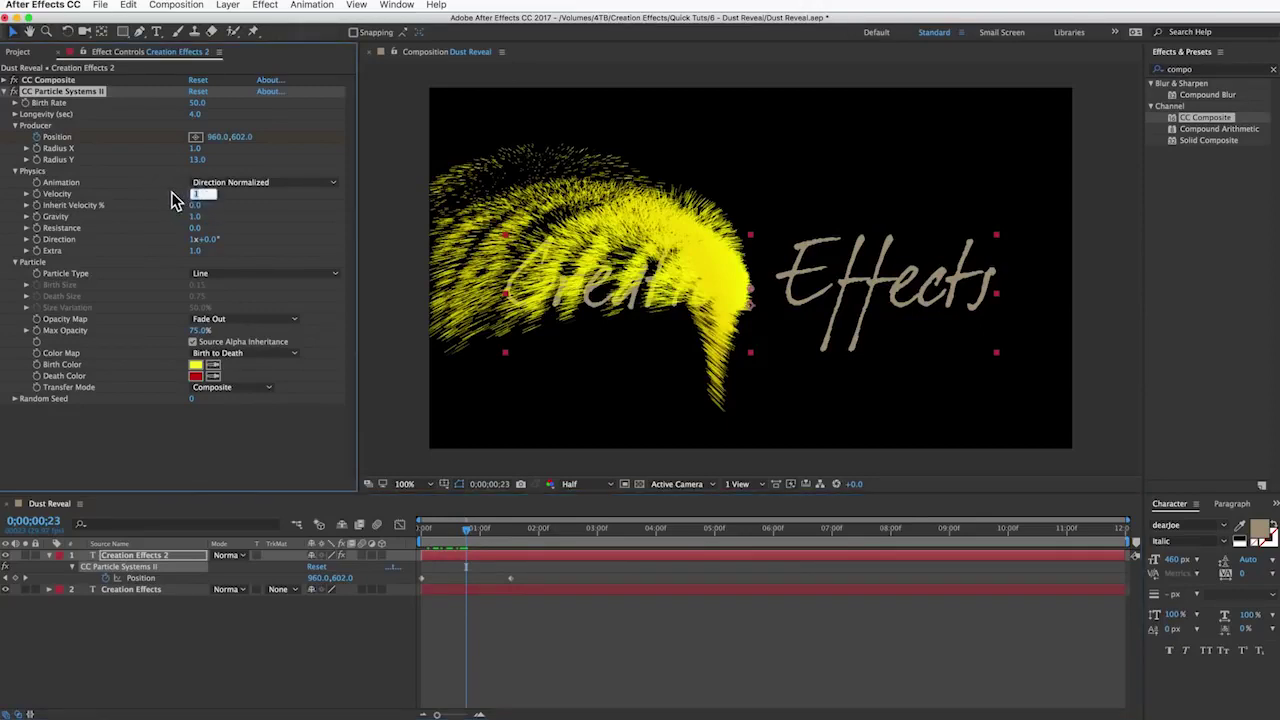
text(0.3)
key(Return)
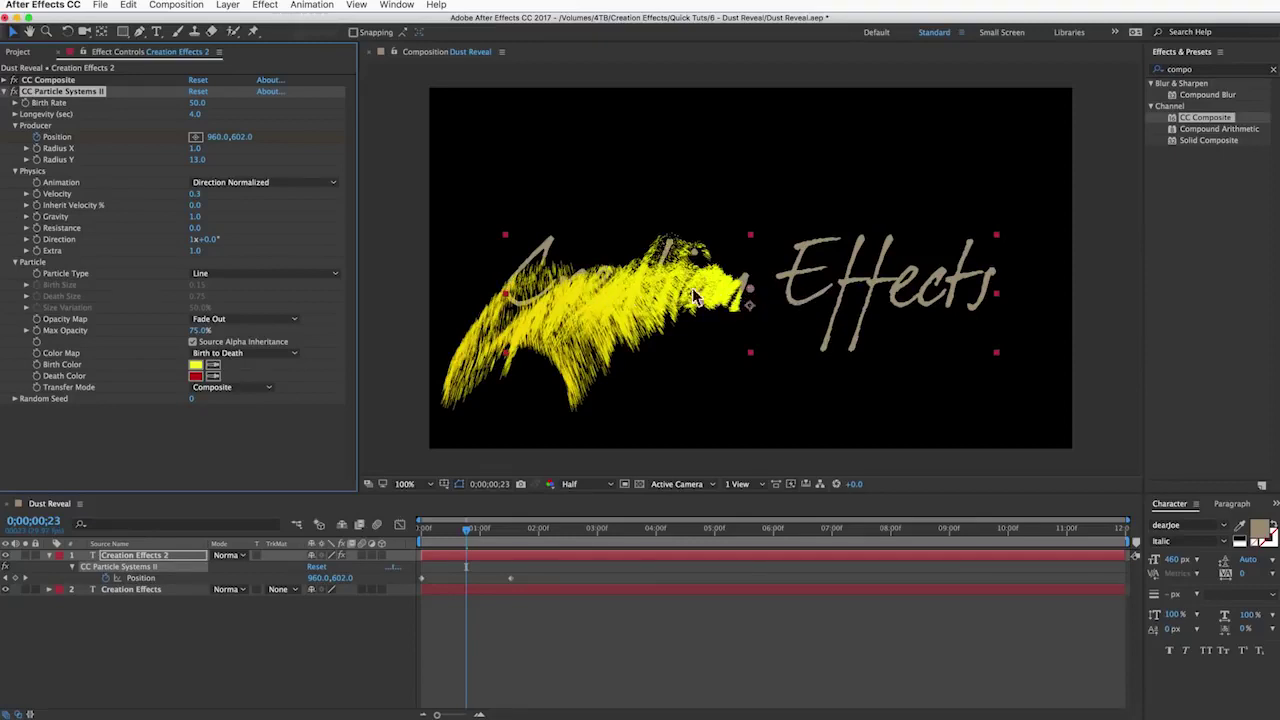
click(199, 205)
key(Return)
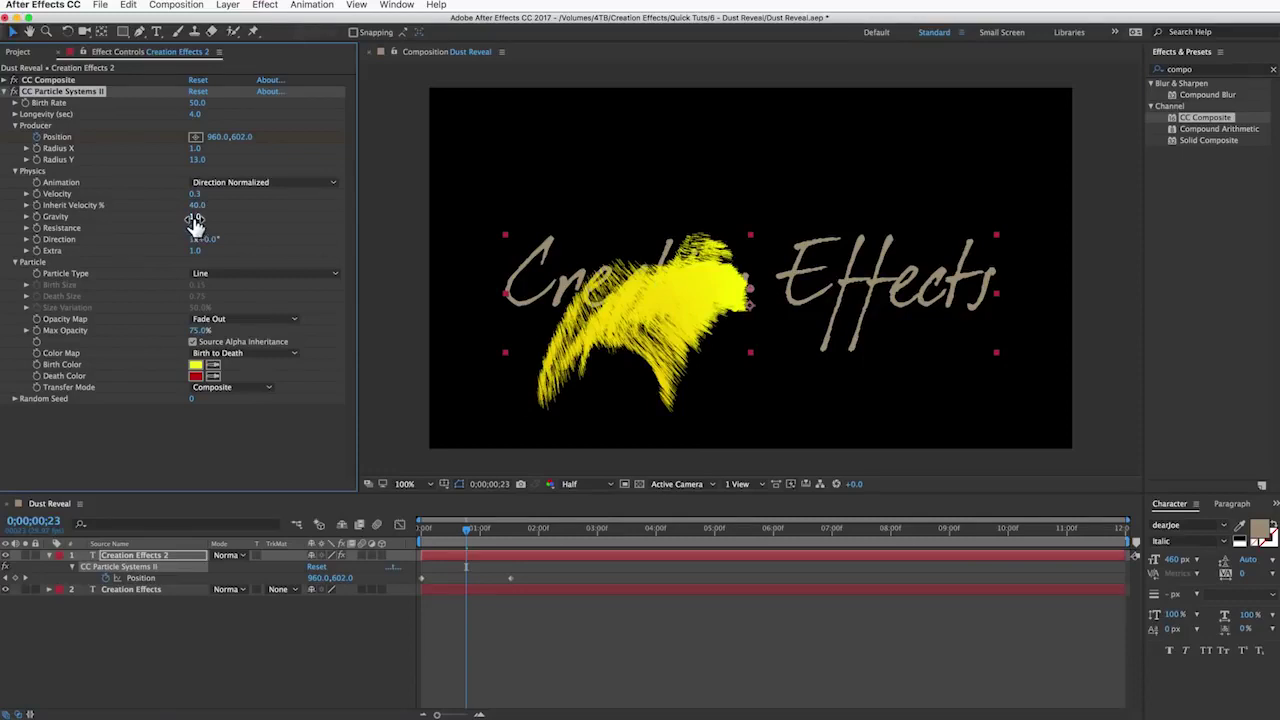
Step: Set the particle physics Gravity to -0.3 and preview the particles at 0;00;01;00
click(195, 219)
key(Return)
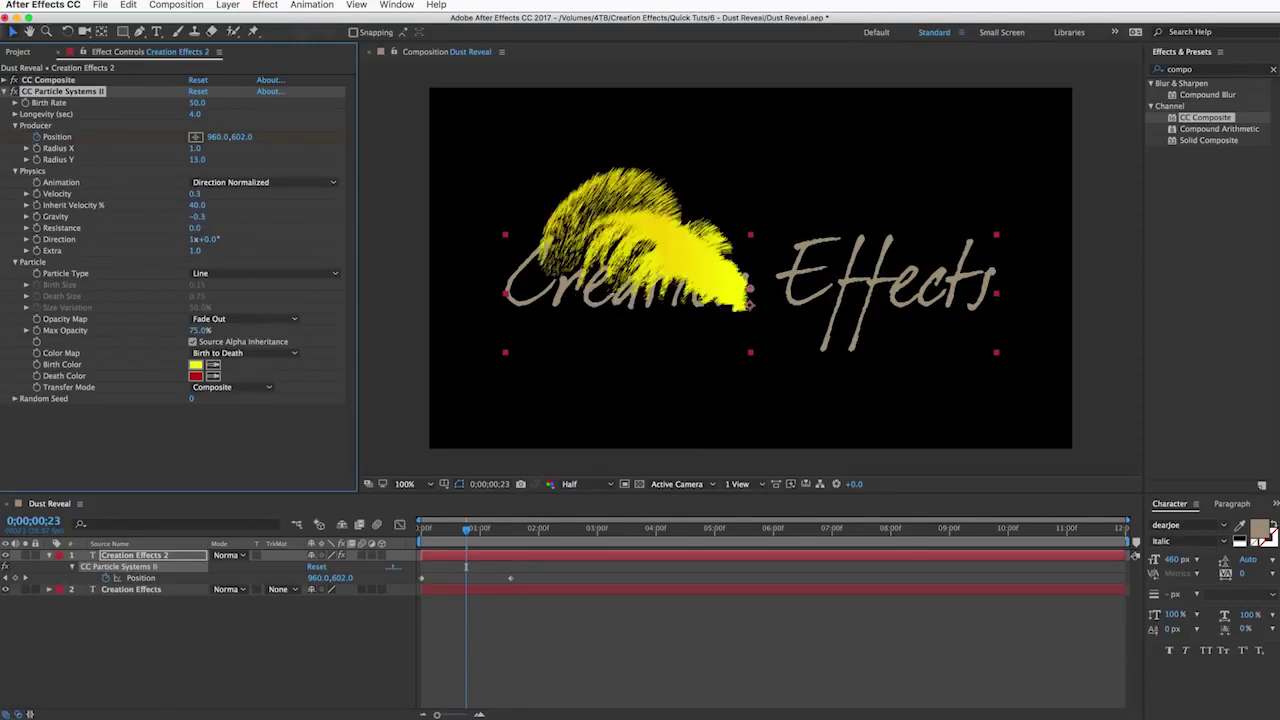
drag(470, 532, 478, 537)
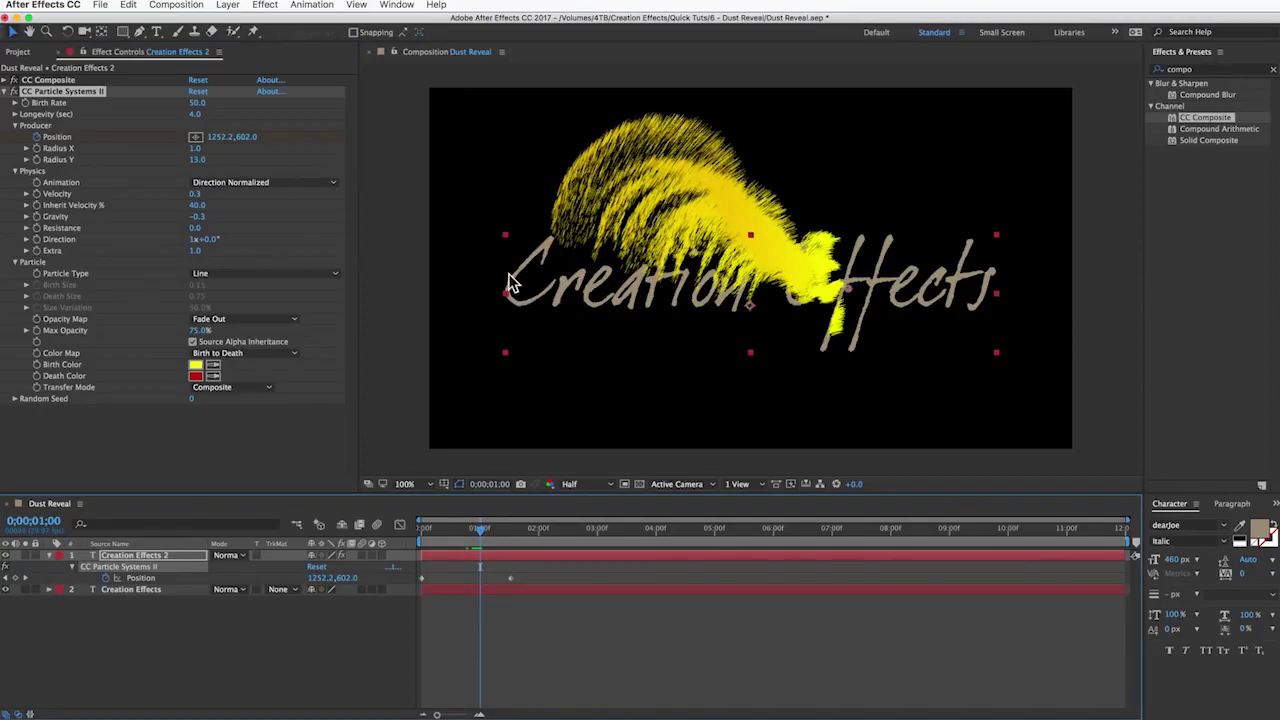
Step: Set the particle physics Resistance to 20 and Extra to 2
click(195, 227)
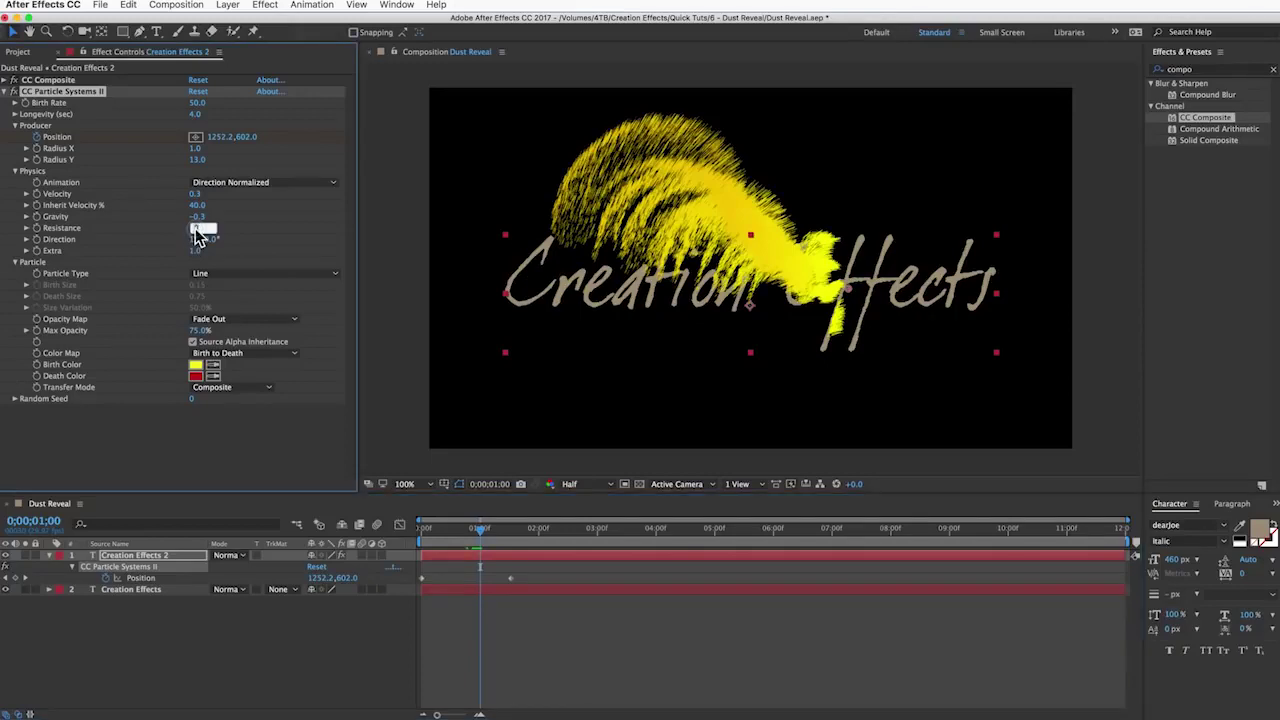
text(20)
key(Return)
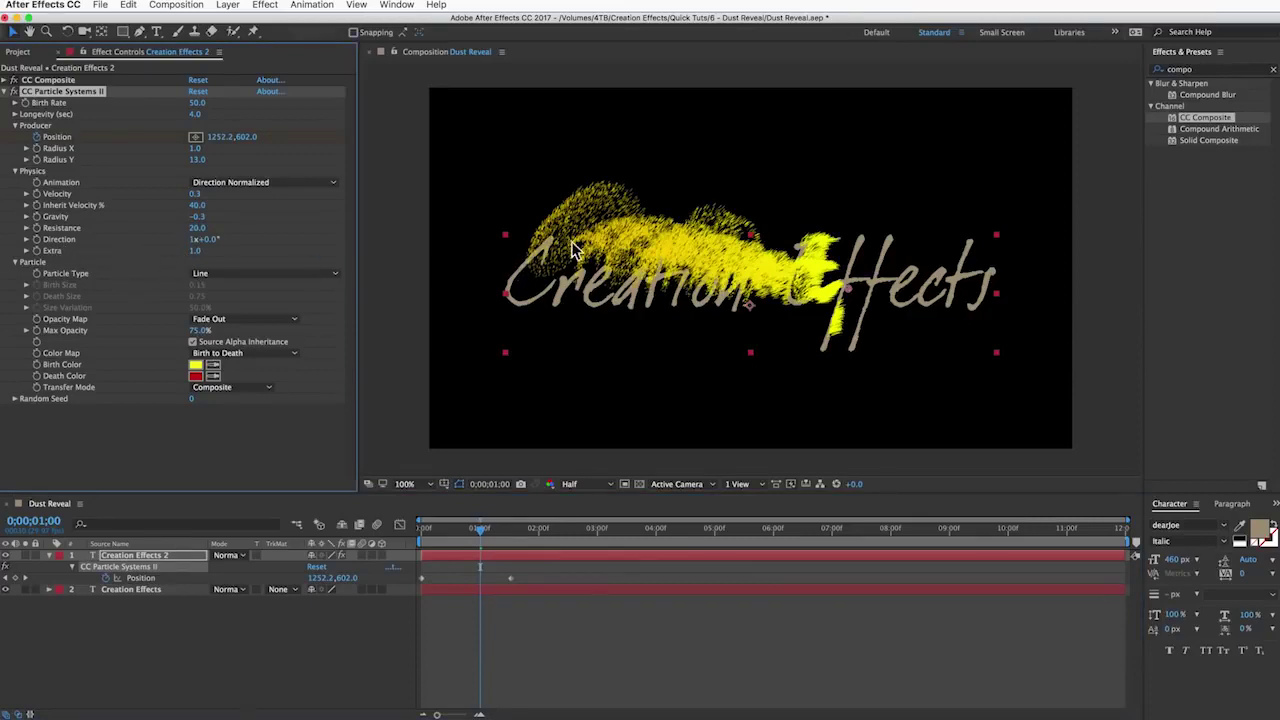
click(194, 251)
text(2)
key(Return)
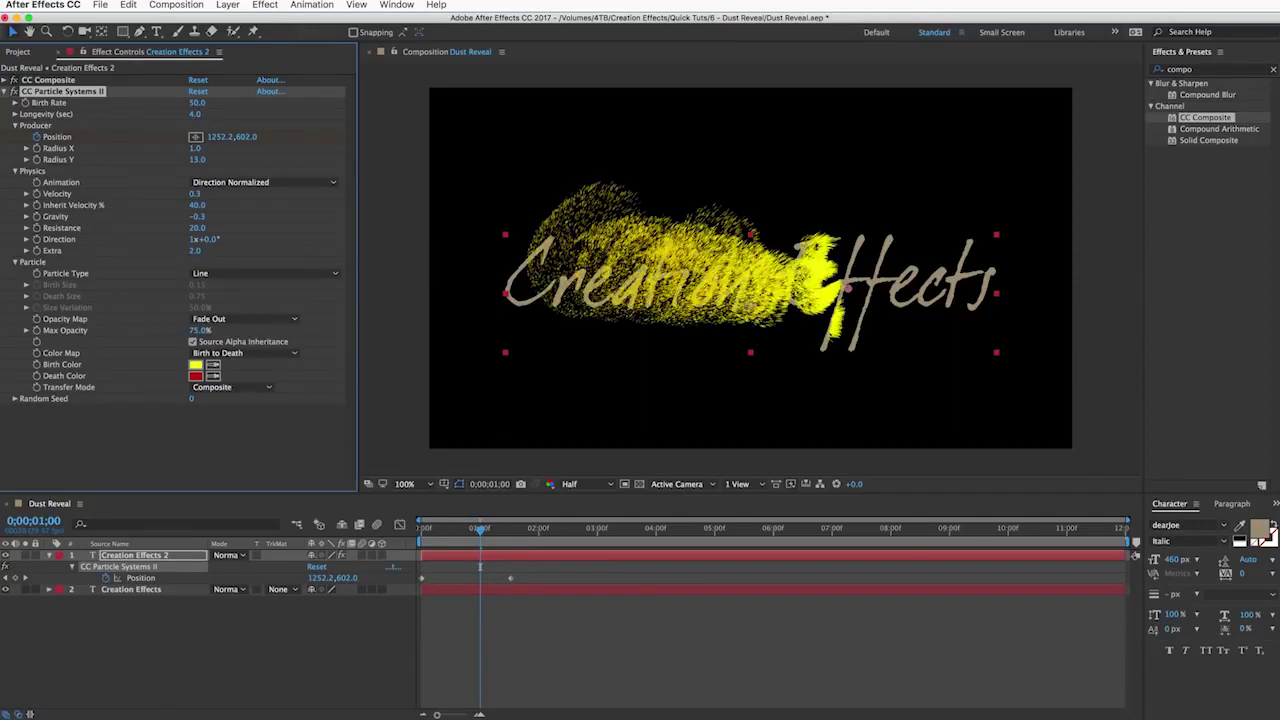
Step: Check the available particle types, keep Line, and set the particle Max Opacity to 22%
click(200, 274)
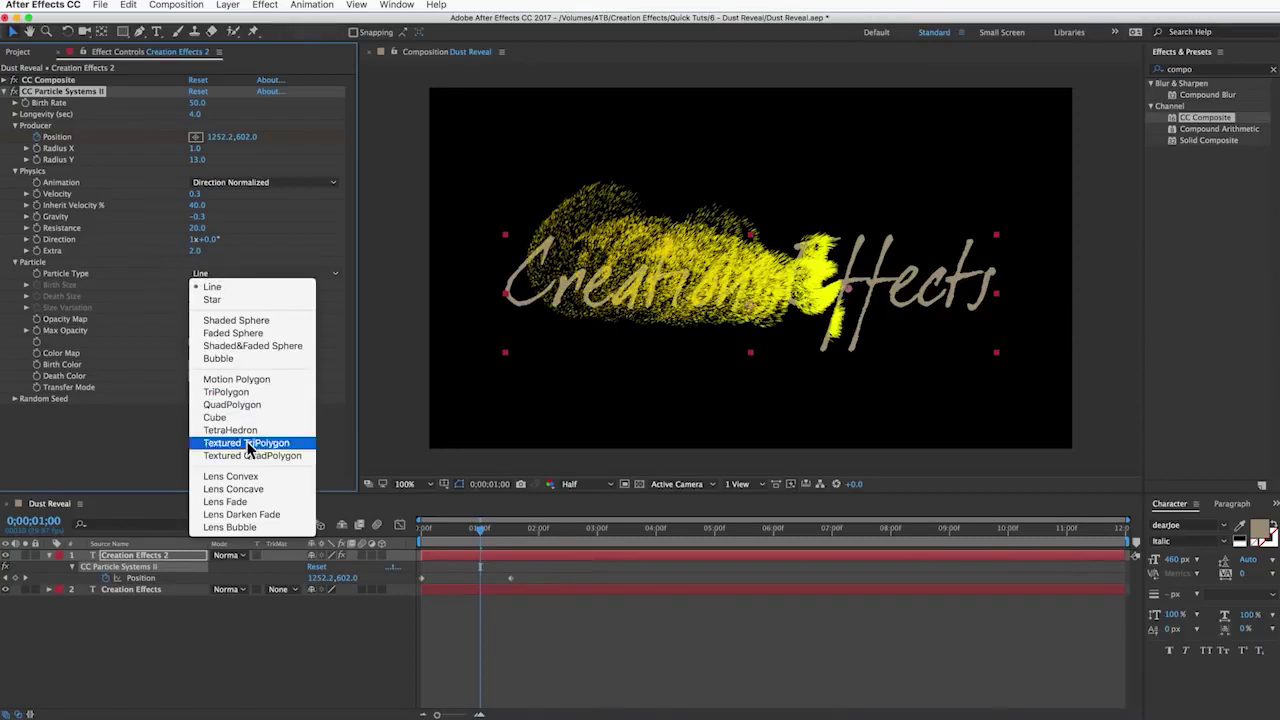
click(146, 277)
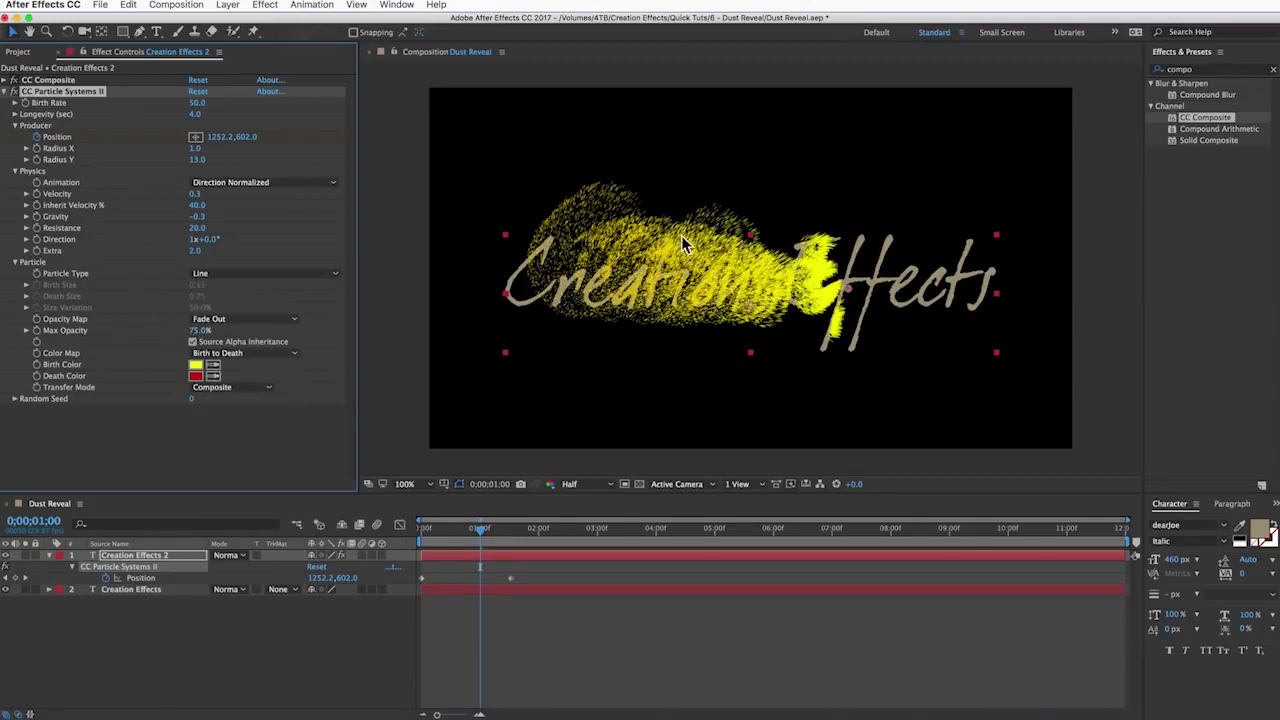
click(198, 331)
text(22)
key(Return)
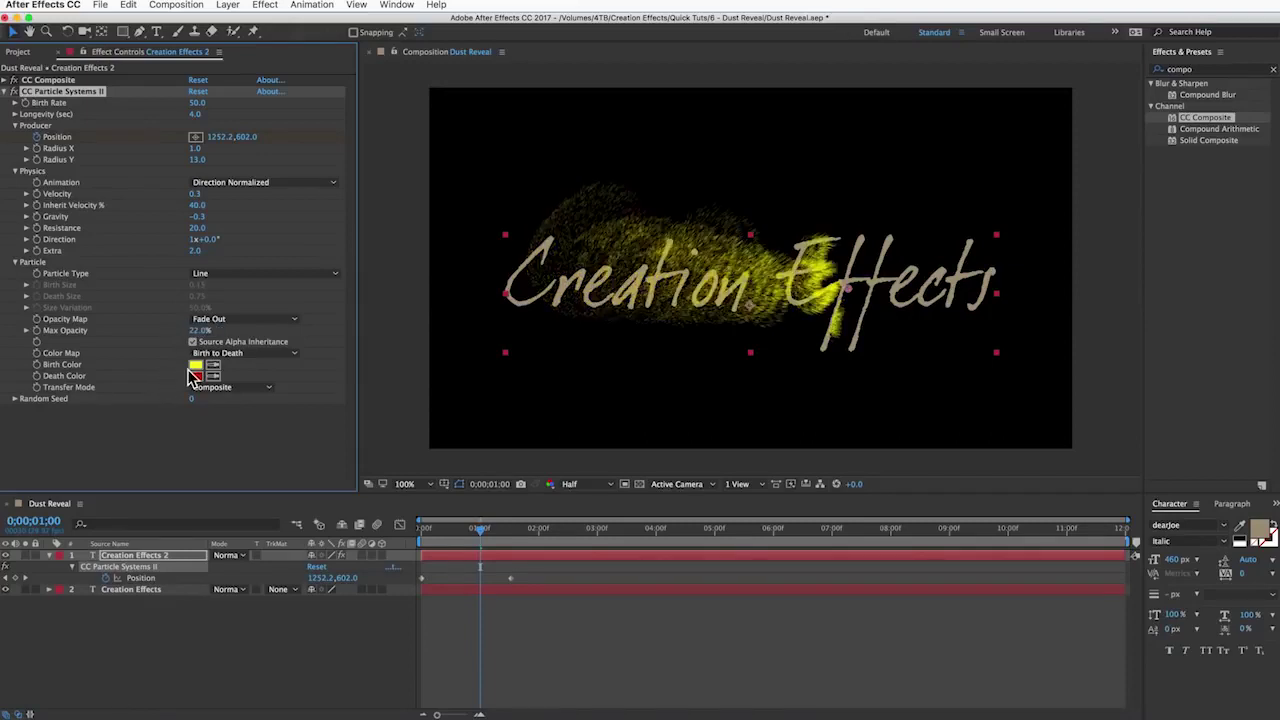
Step: Sample the tan color of the Creation Effects text for the particle Birth and Death Colors, and darken the Death Color slightly
click(212, 364)
click(877, 254)
click(212, 376)
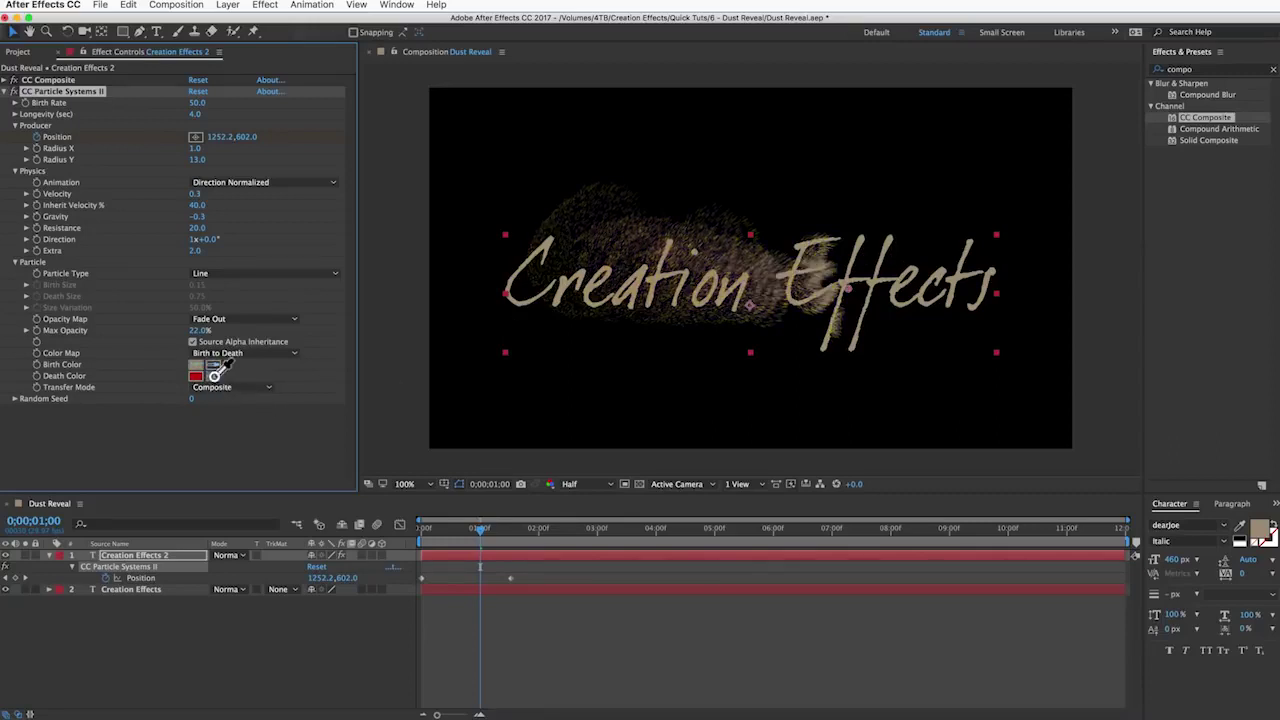
click(890, 250)
click(196, 376)
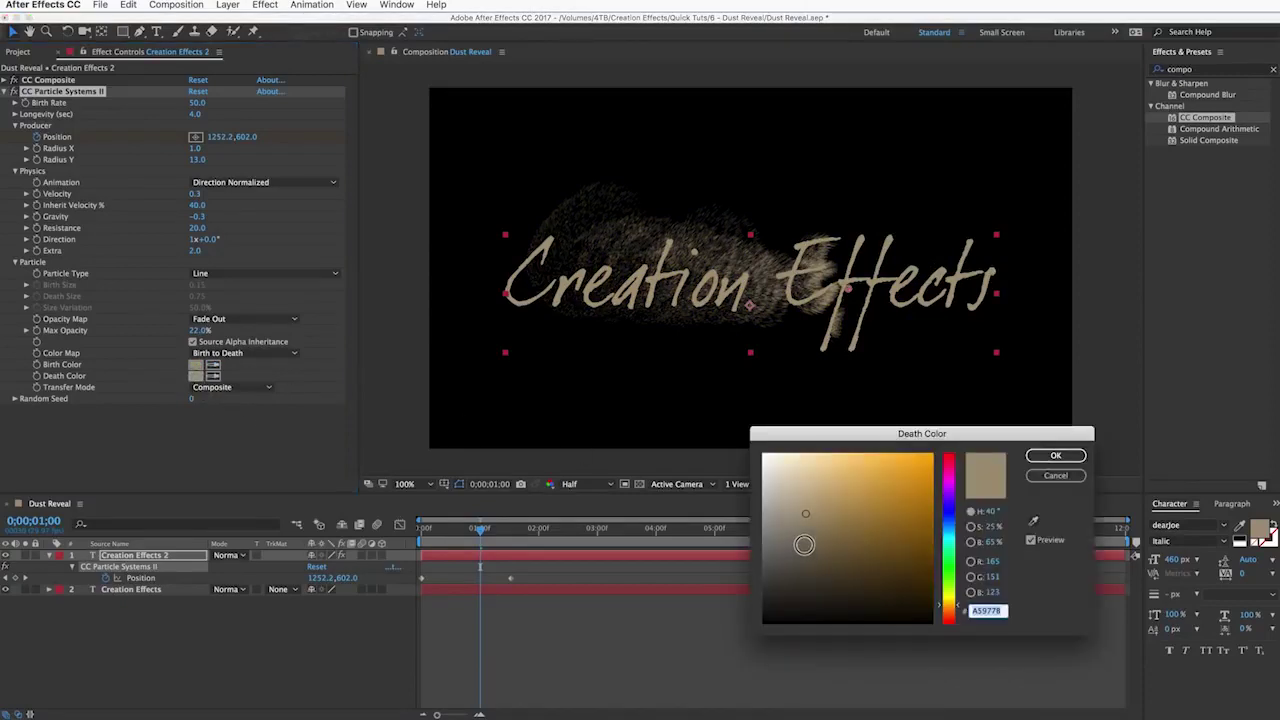
click(809, 545)
click(1056, 456)
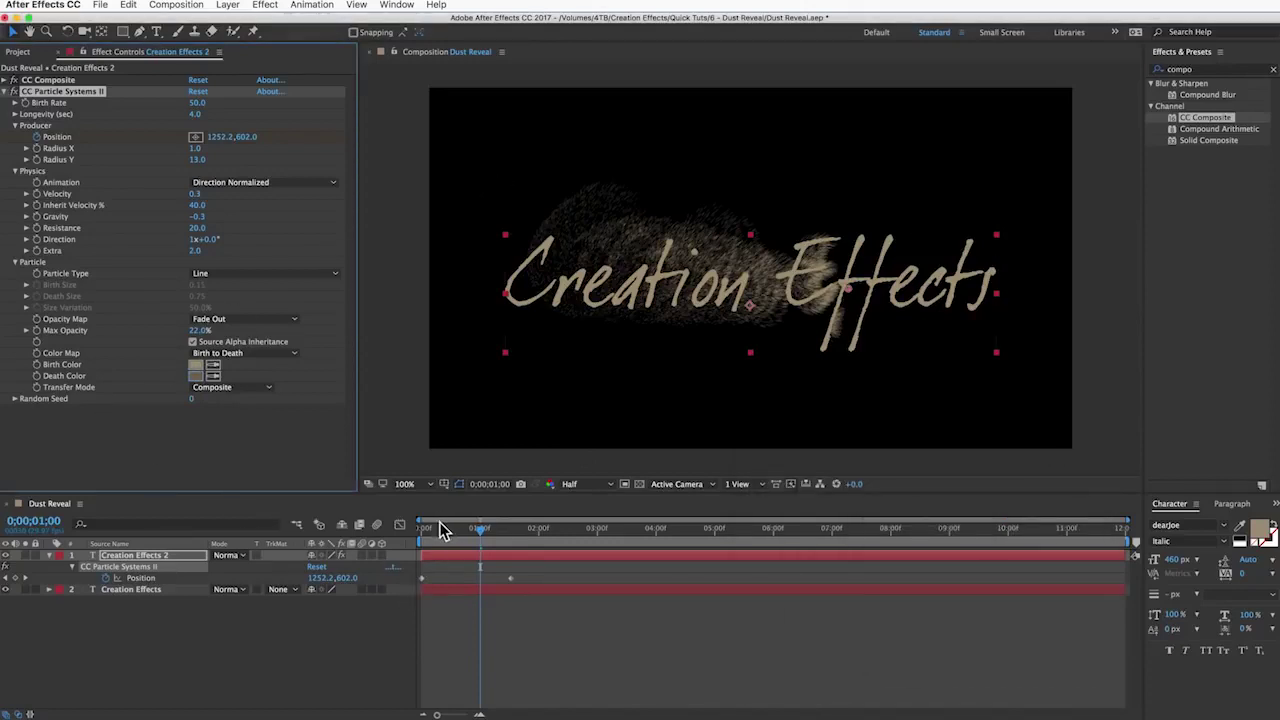
Step: Play the dust animation from the start to review it, and return the current time to 0;00;01;00
drag(437, 529, 383, 538)
key(space)
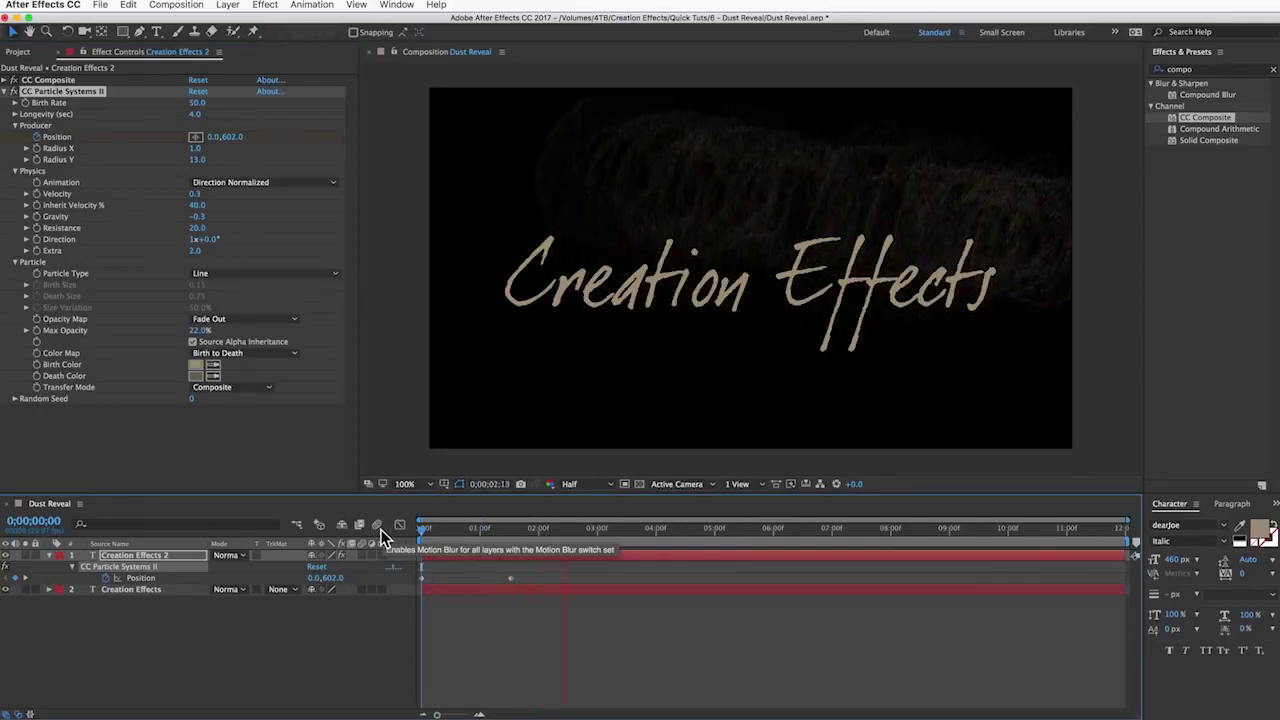
key(space)
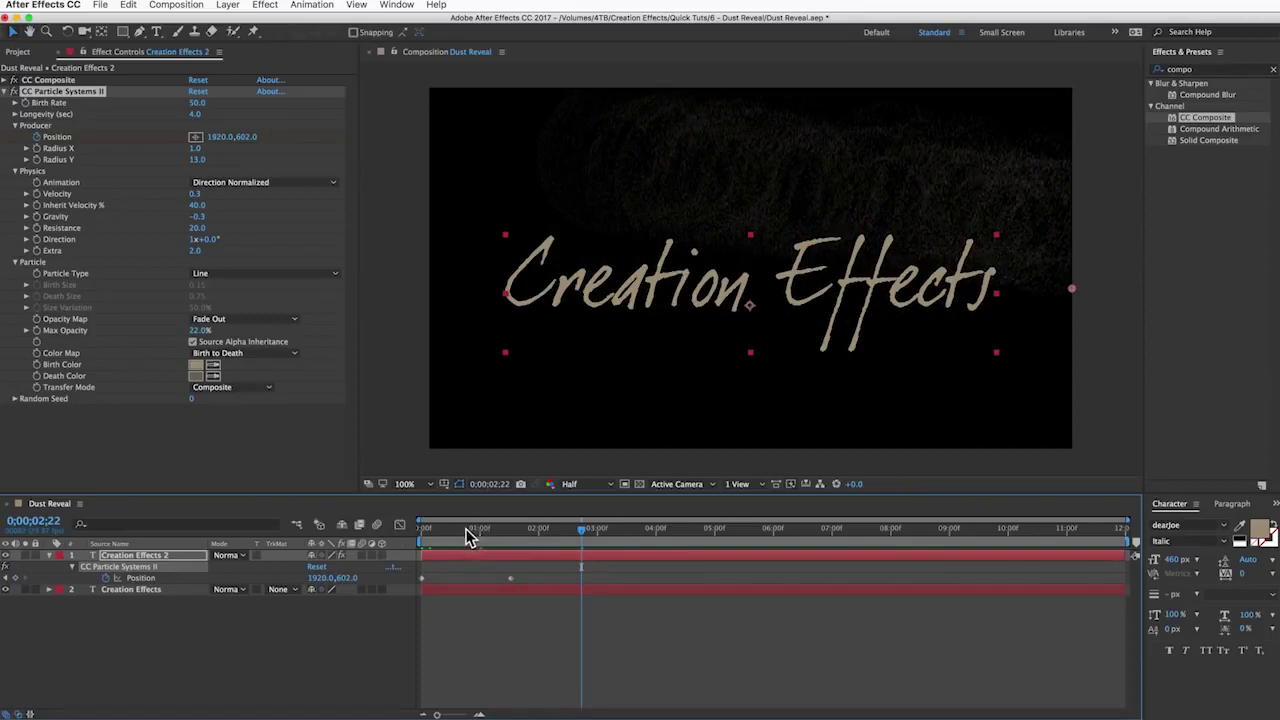
drag(446, 538, 481, 538)
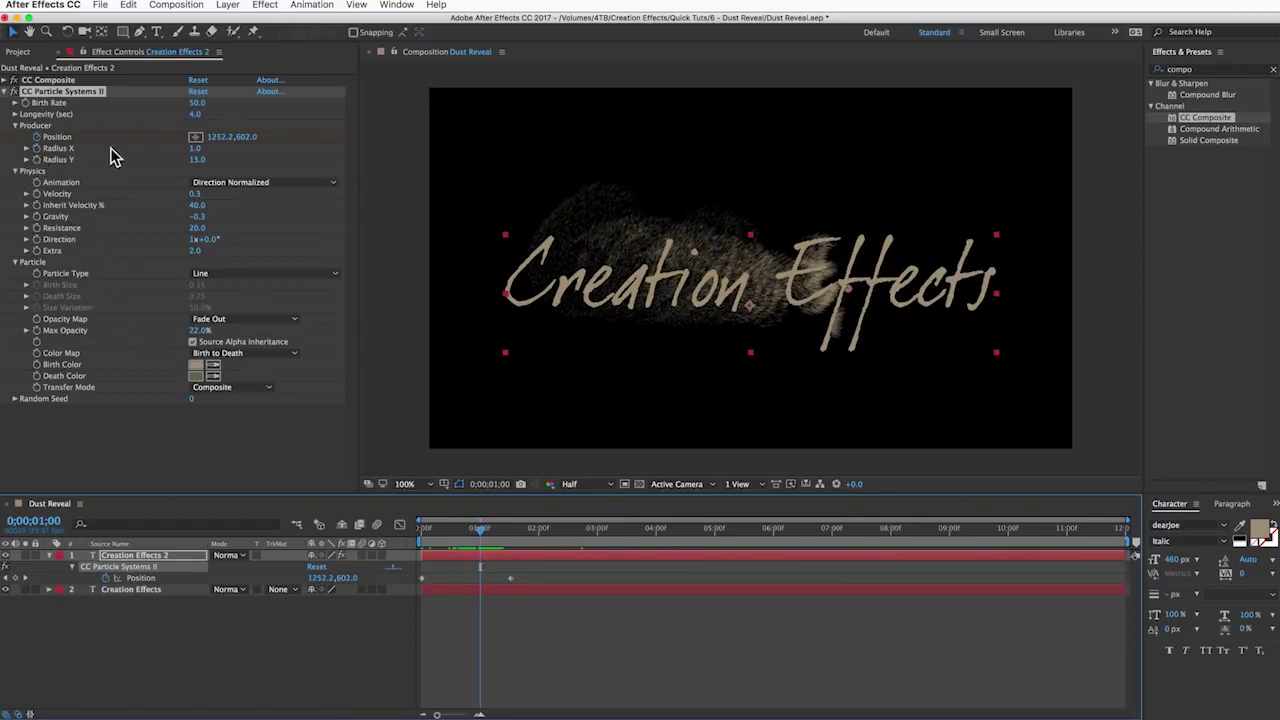
Step: Add the expression wiggle(10,1) to the producer's Radius X
key(super+Tab)
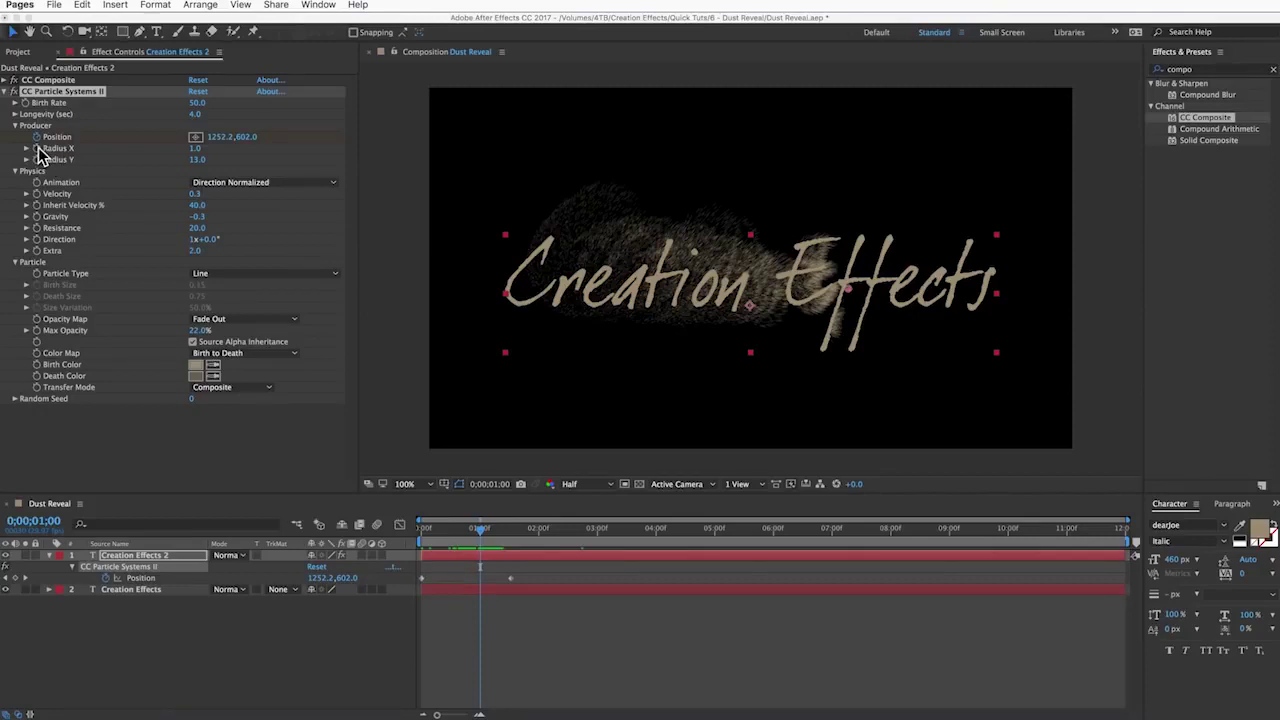
alt+click(37, 148)
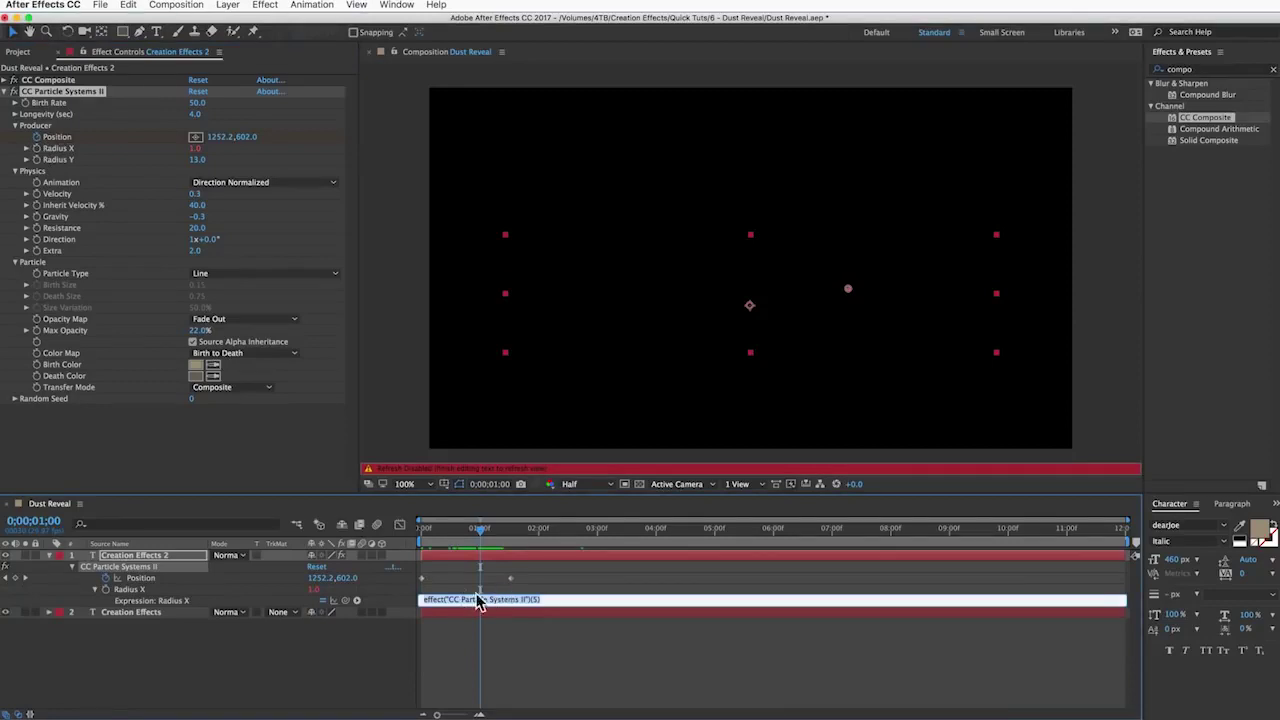
text(ra)
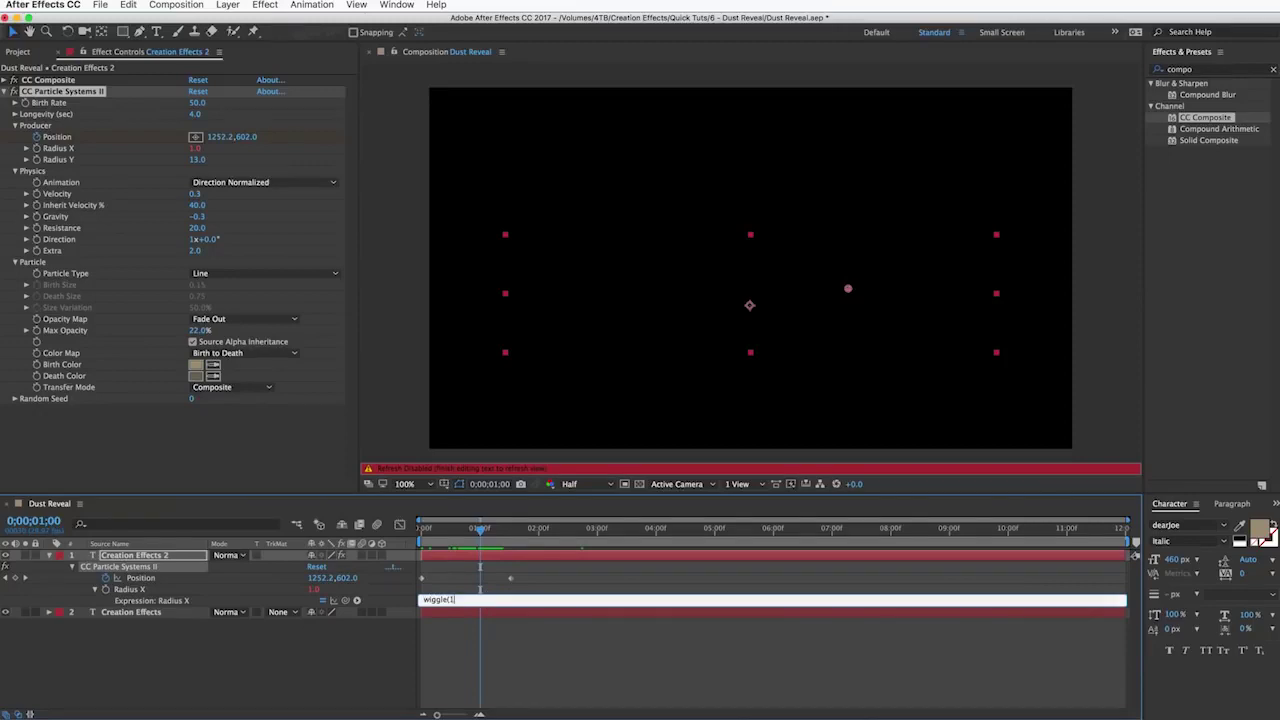
text())
click(346, 644)
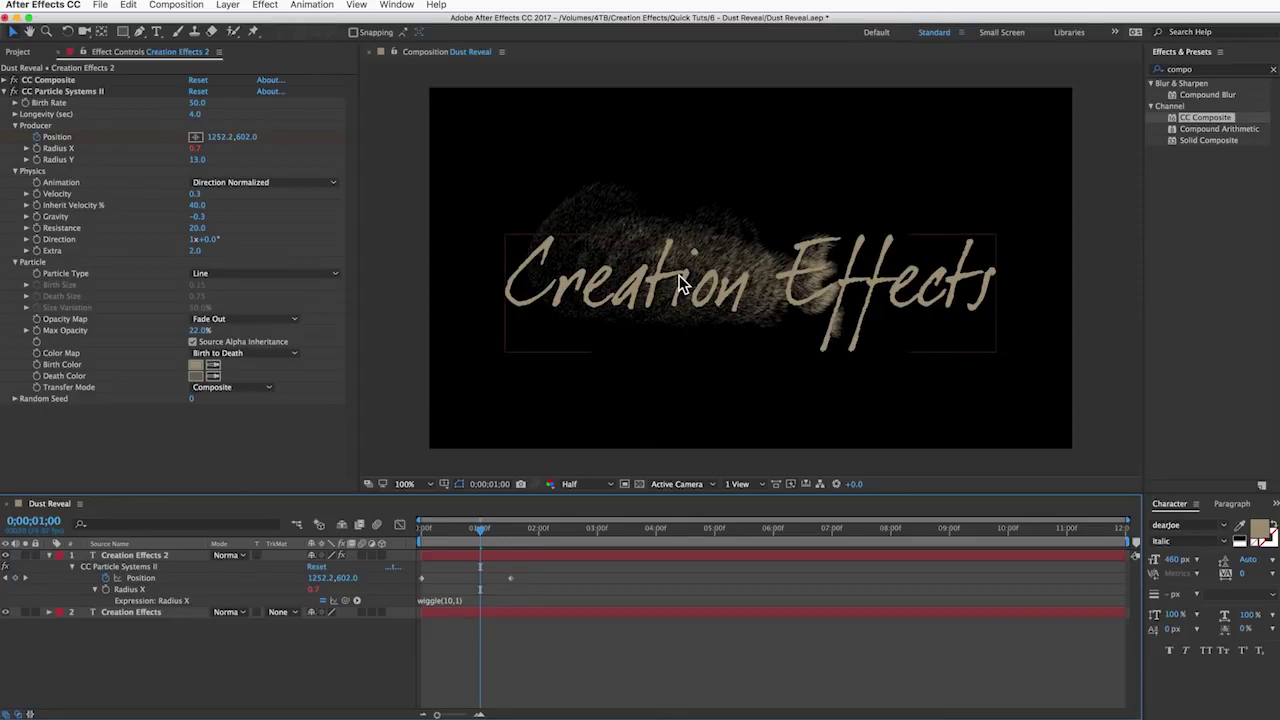
Step: Copy the Radius X wiggle expression to Radius Y and change it to wiggle(10,10)
click(447, 605)
key(ctrl+c)
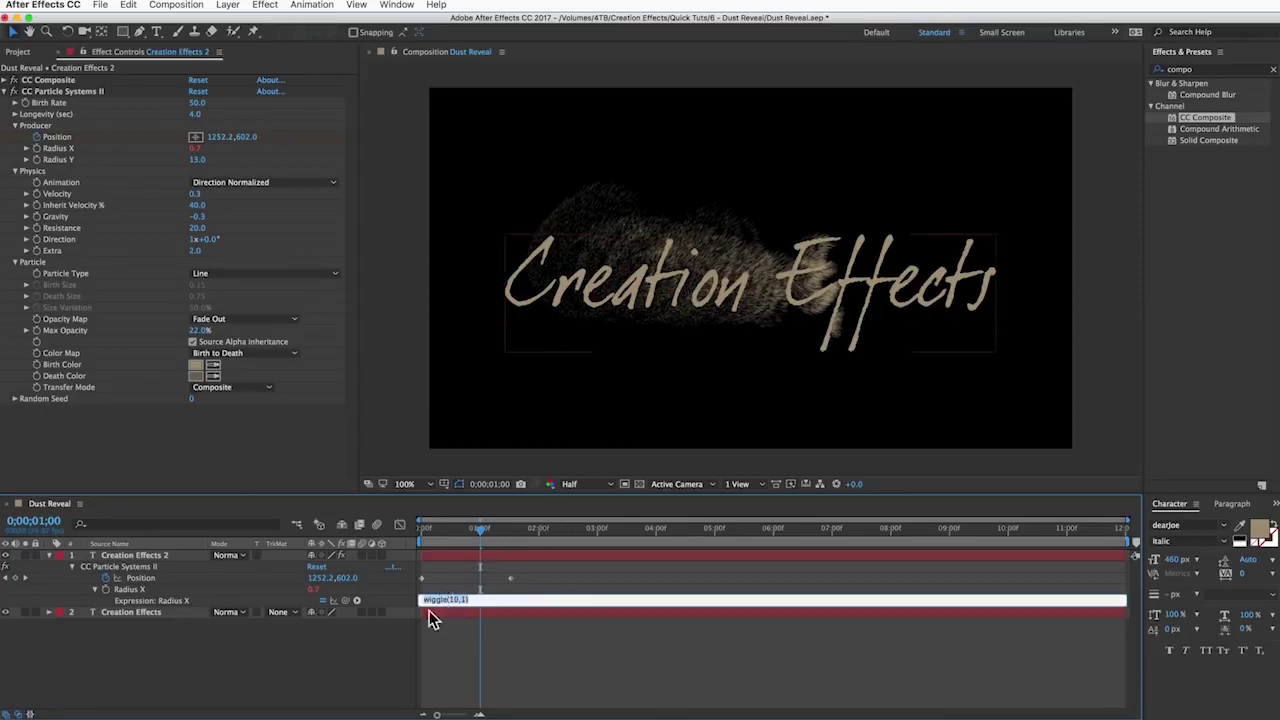
click(366, 641)
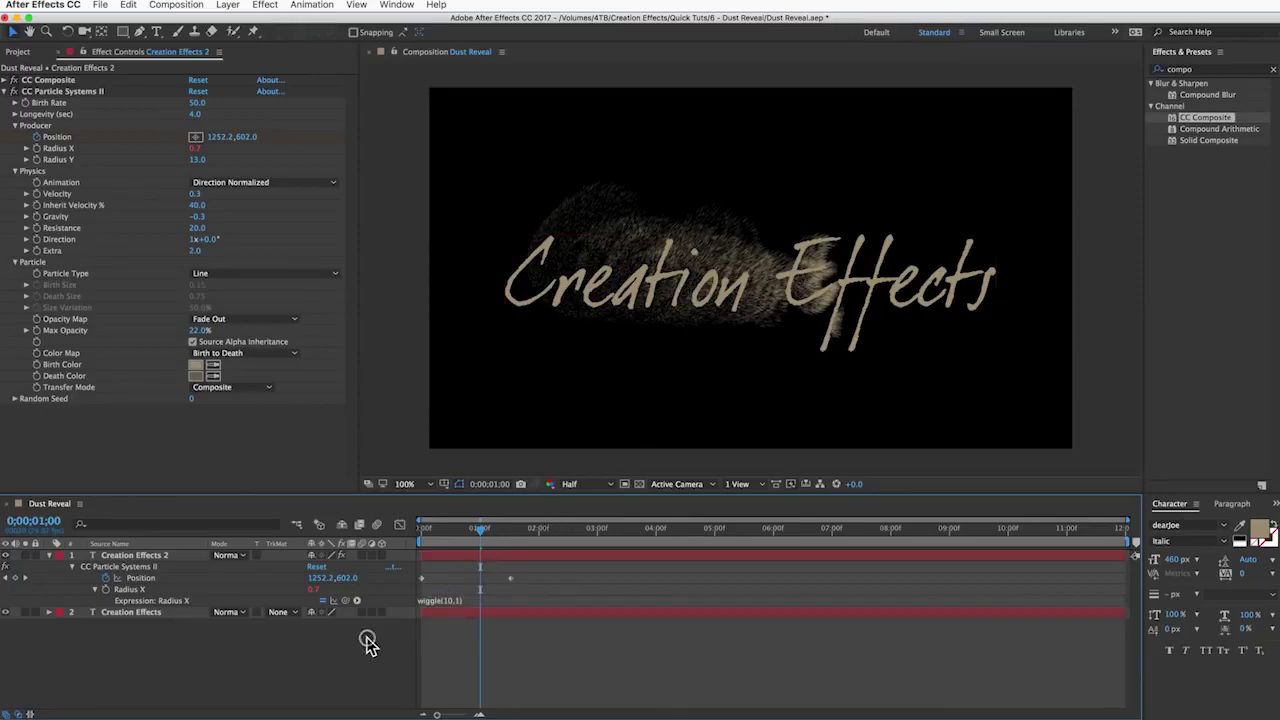
alt+click(36, 160)
key(ctrl+v)
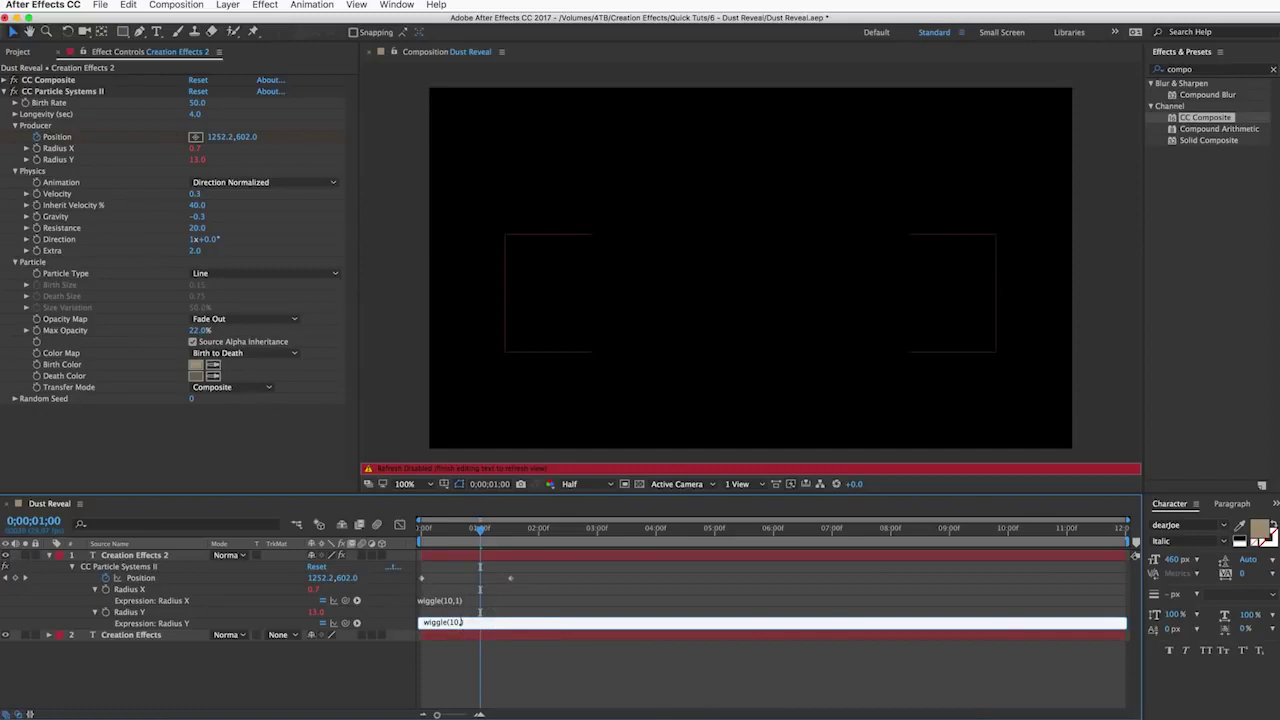
key(BackSpace)
text(10)
click(323, 677)
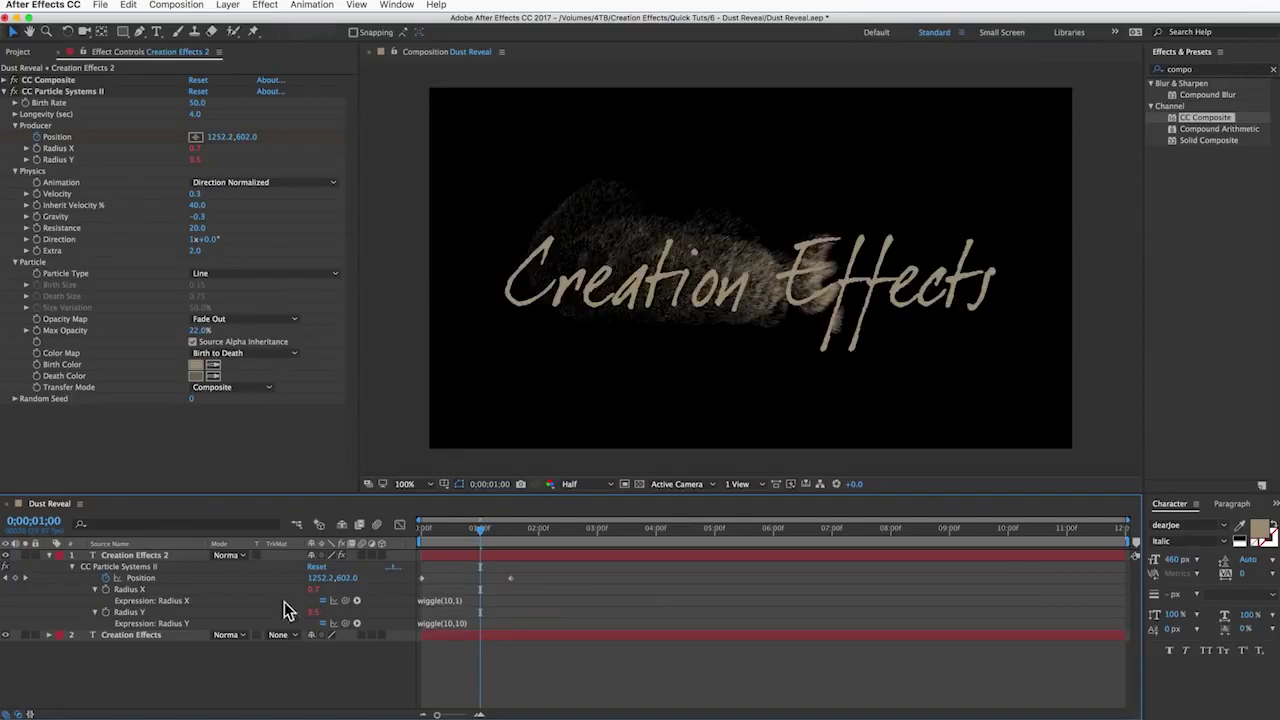
Step: Add the expressions wiggle(10,0.25) to Velocity and wiggle(10,30) to Inherit Velocity %
alt+click(36, 194)
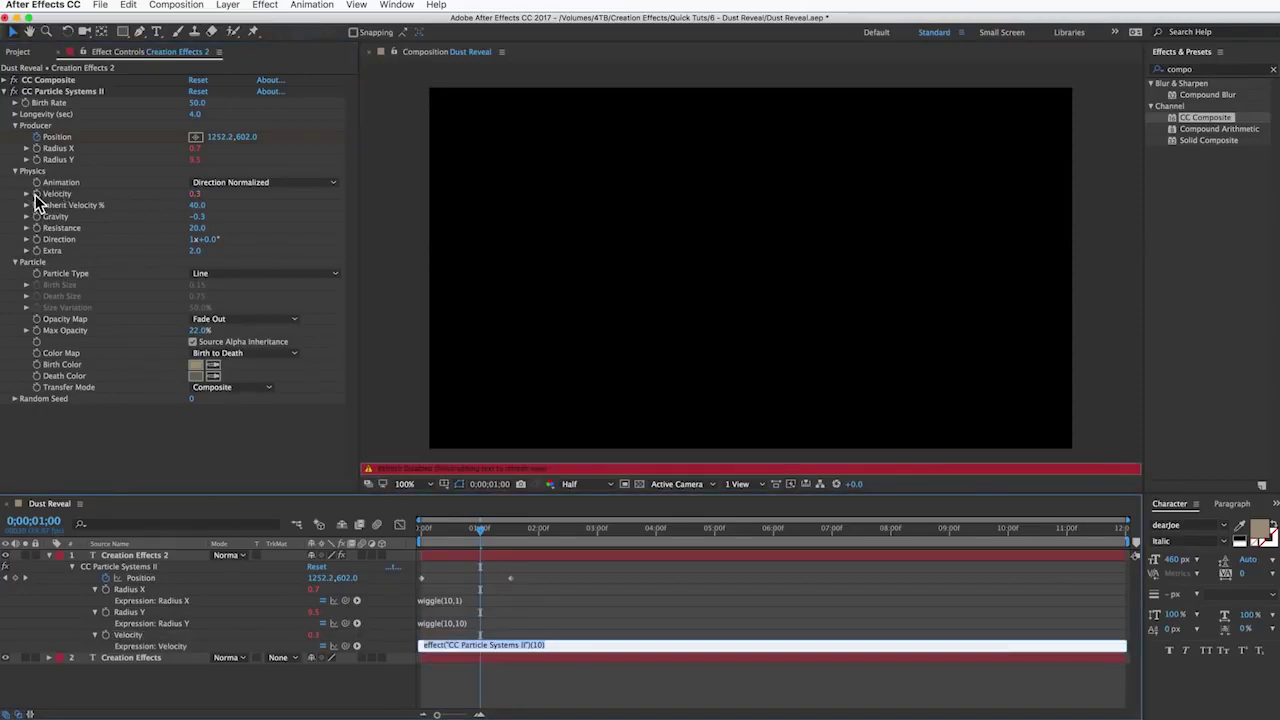
key(super+v)
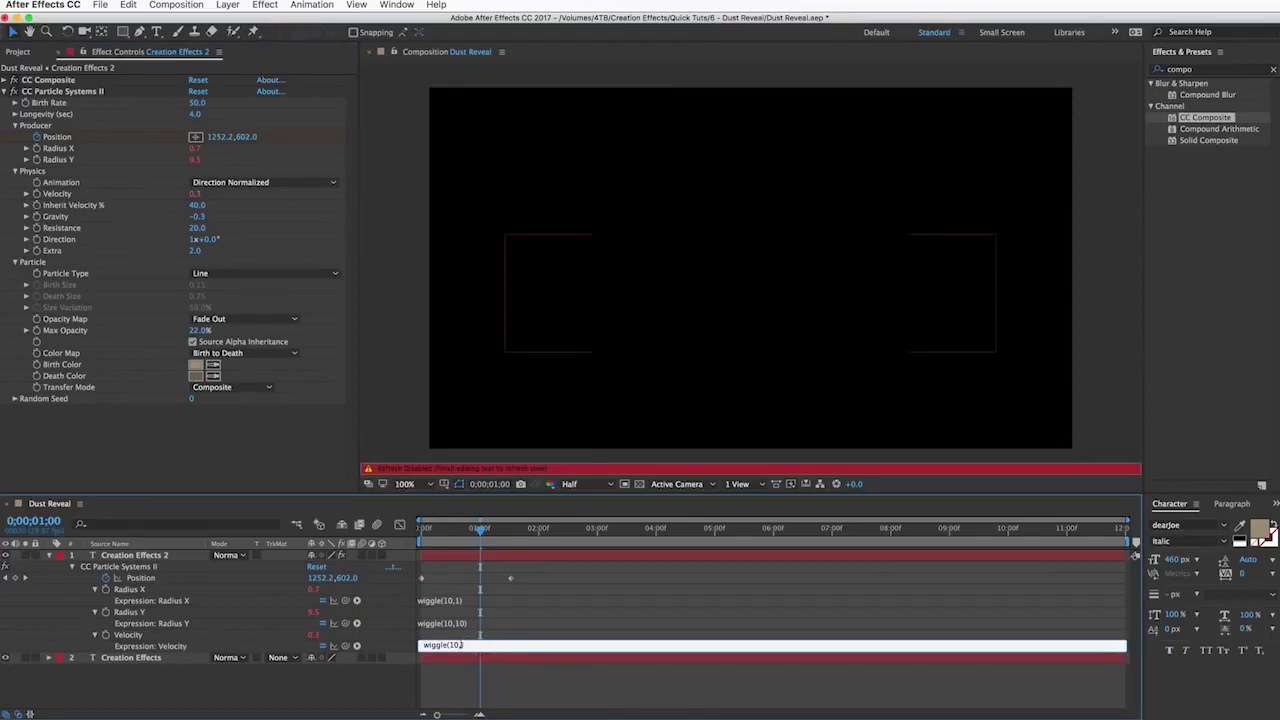
text(5)
click(326, 690)
alt+click(37, 206)
key(super+v)
key(Left)
key(BackSpace)
text(30)
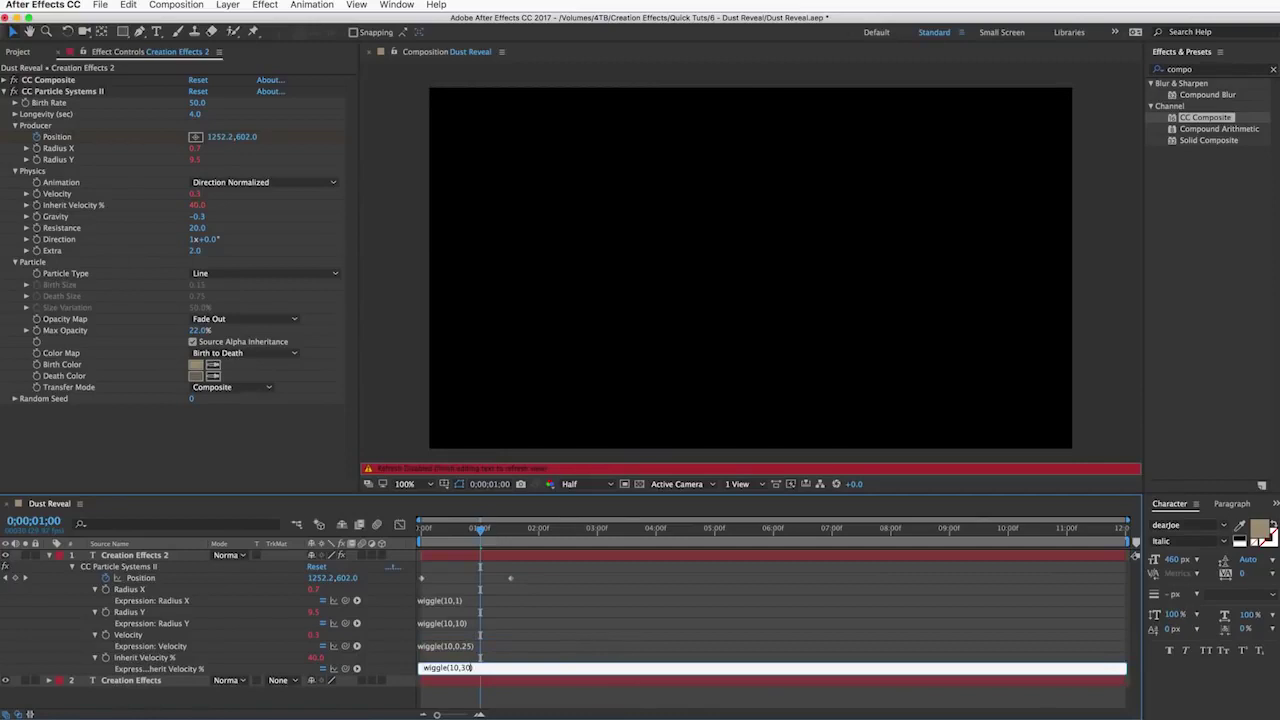
Step: Add the expressions wiggle(10,0.25) to Gravity and wiggle(10,15) to Resistance
alt+click(37, 217)
key(super+v)
key(Left)
text(0.25)
click(272, 680)
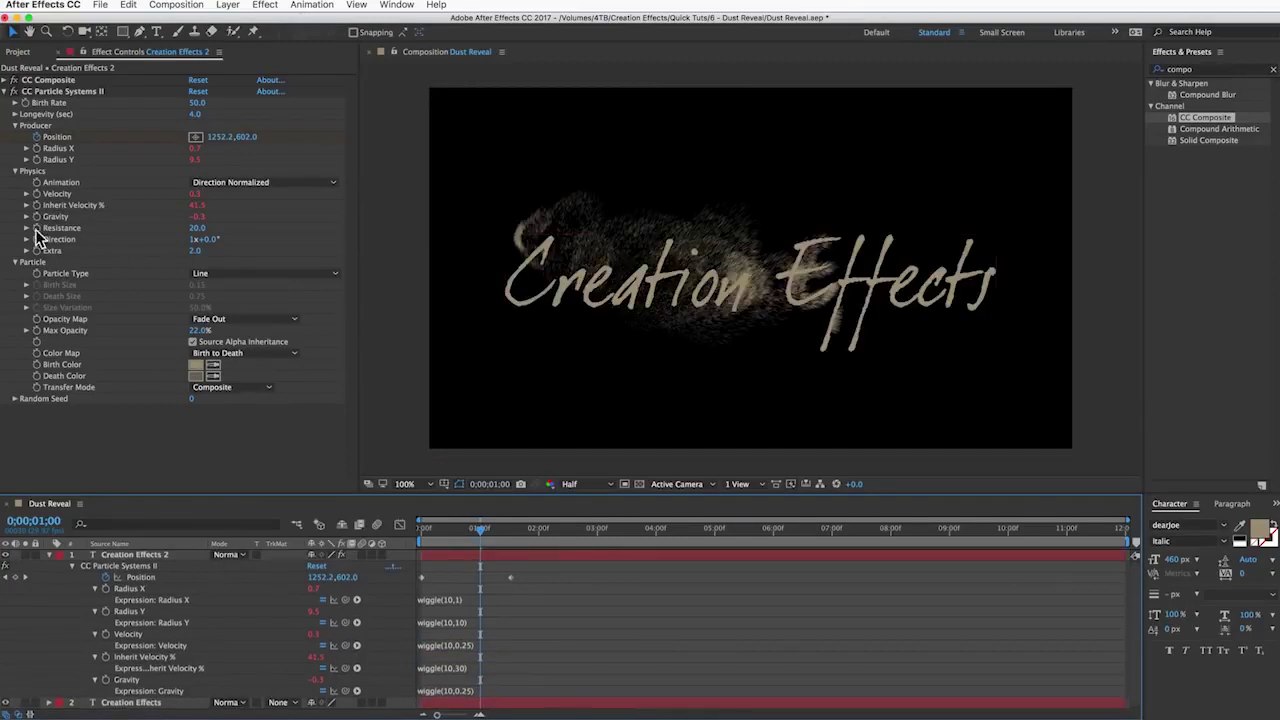
alt+click(37, 229)
key(super+v)
key(Left)
text(5)
Step: Add the expressions wiggle(10,1.5) to Extra and wiggle(10,16) to Max Opacity
alt+click(37, 251)
key(super+v)
key(Left)
key(BackSpace)
alt+click(37, 331)
key(super+v)
key(Left)
text(6)
key(KP_Enter)
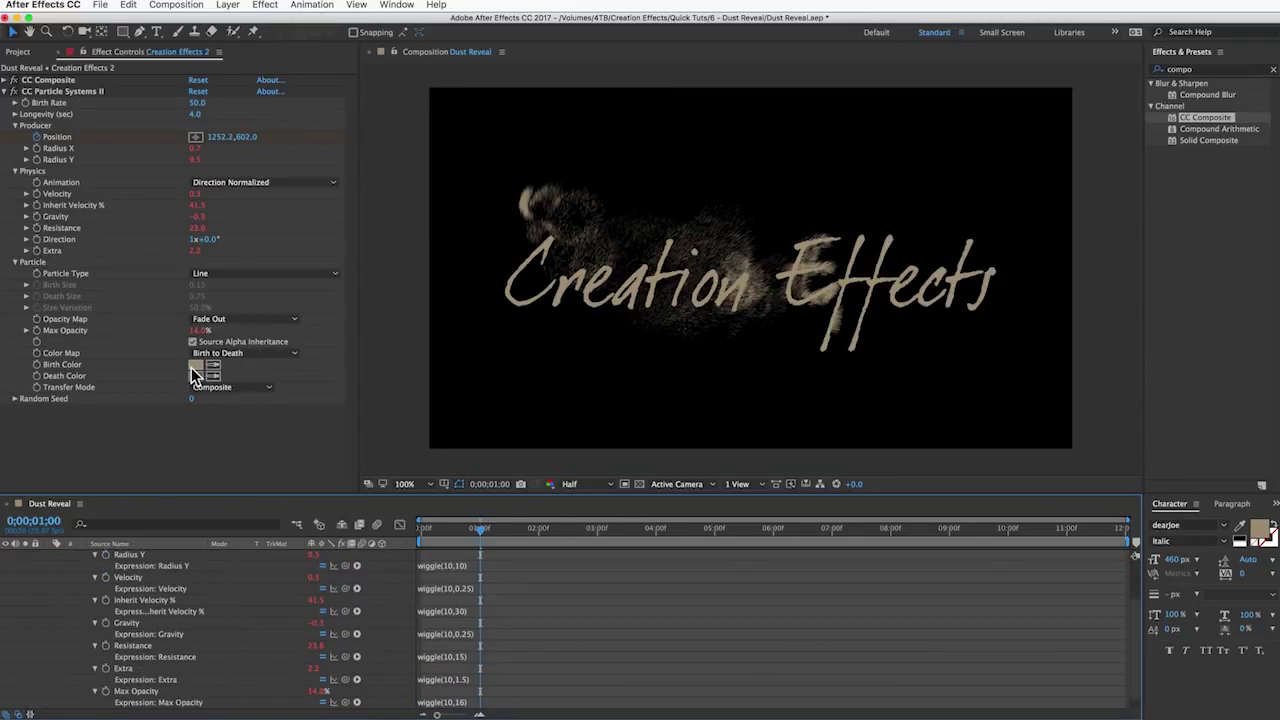
Step: Add the expression wiggle(10,1) to Birth Color and preview the animation from the start
alt+click(38, 365)
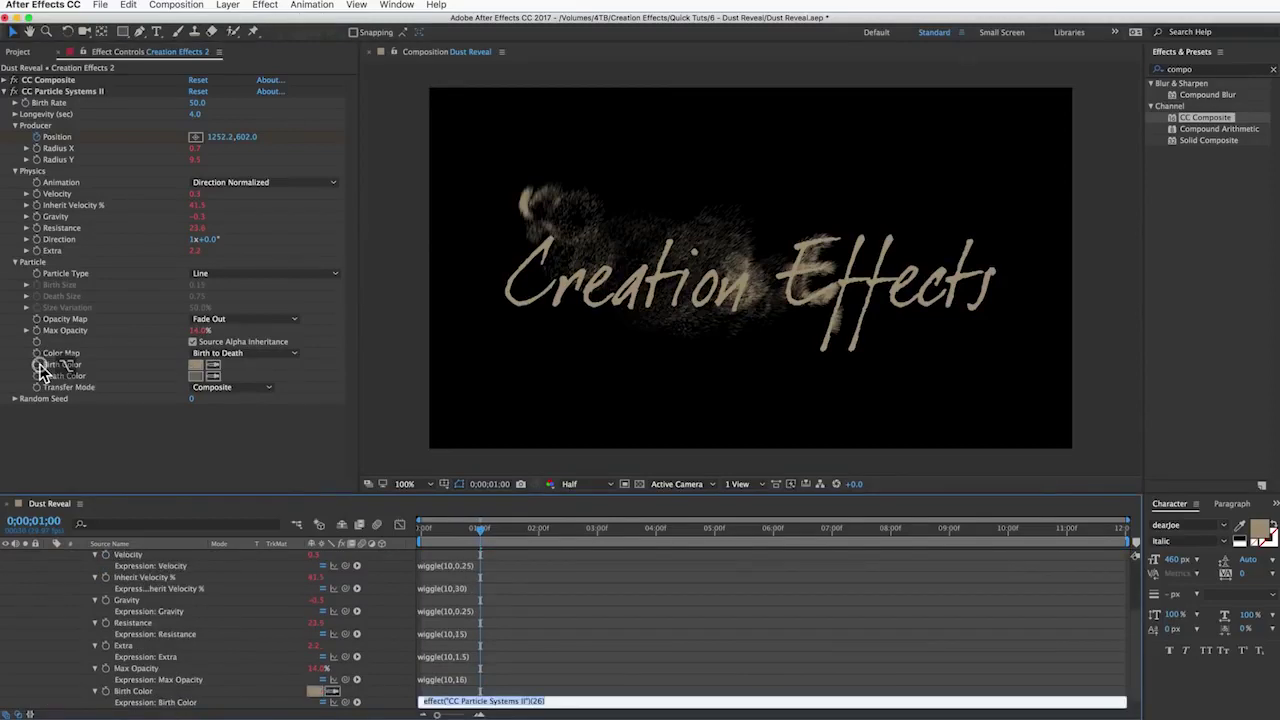
key(super+v)
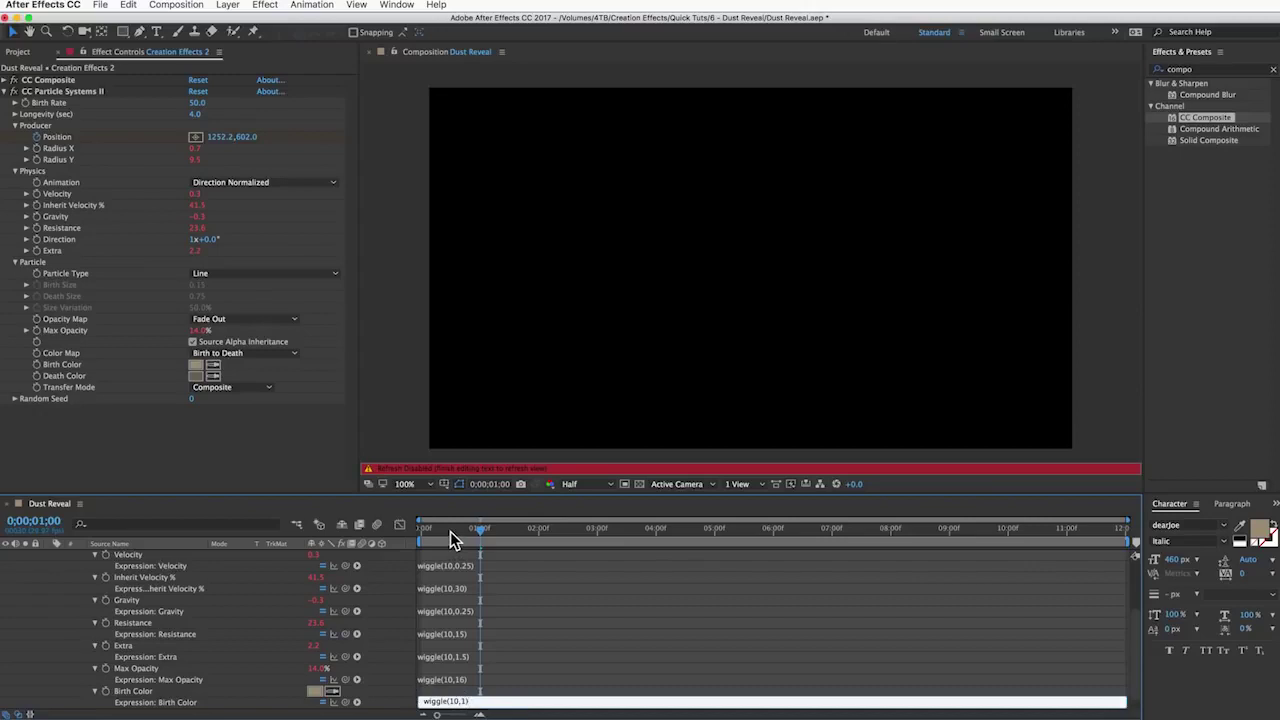
drag(443, 531, 408, 537)
key(space)
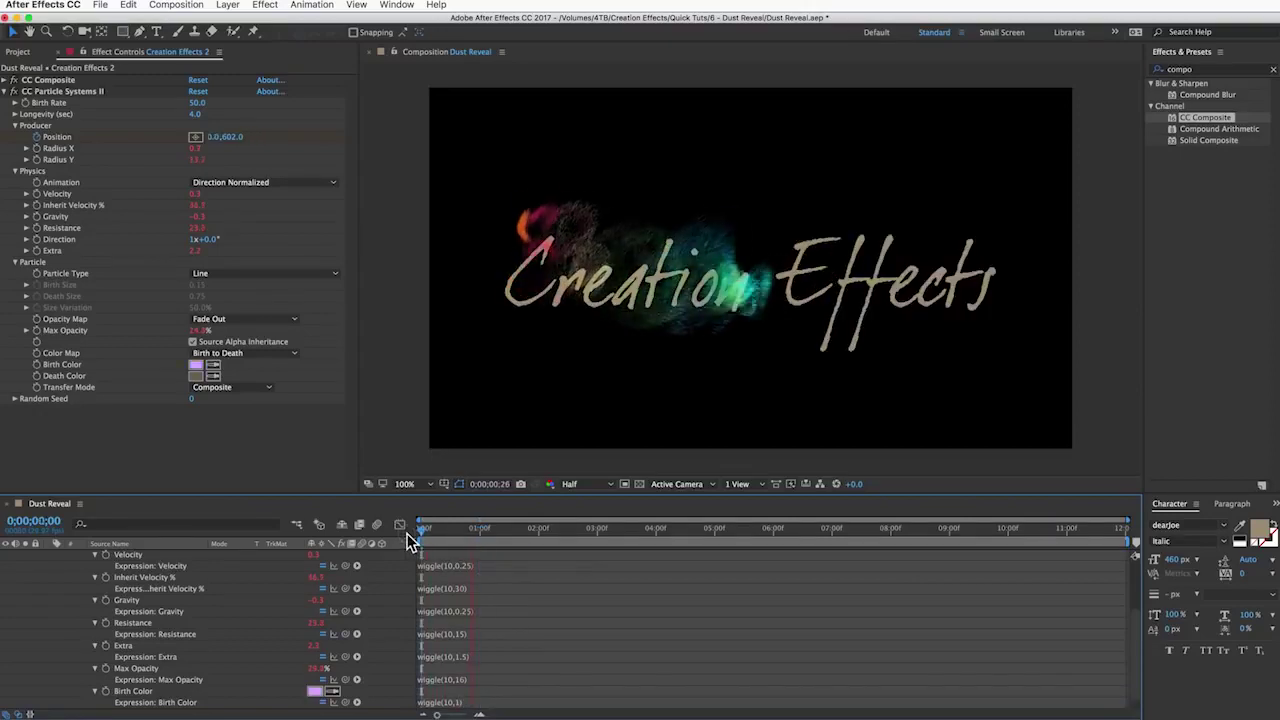
key(space)
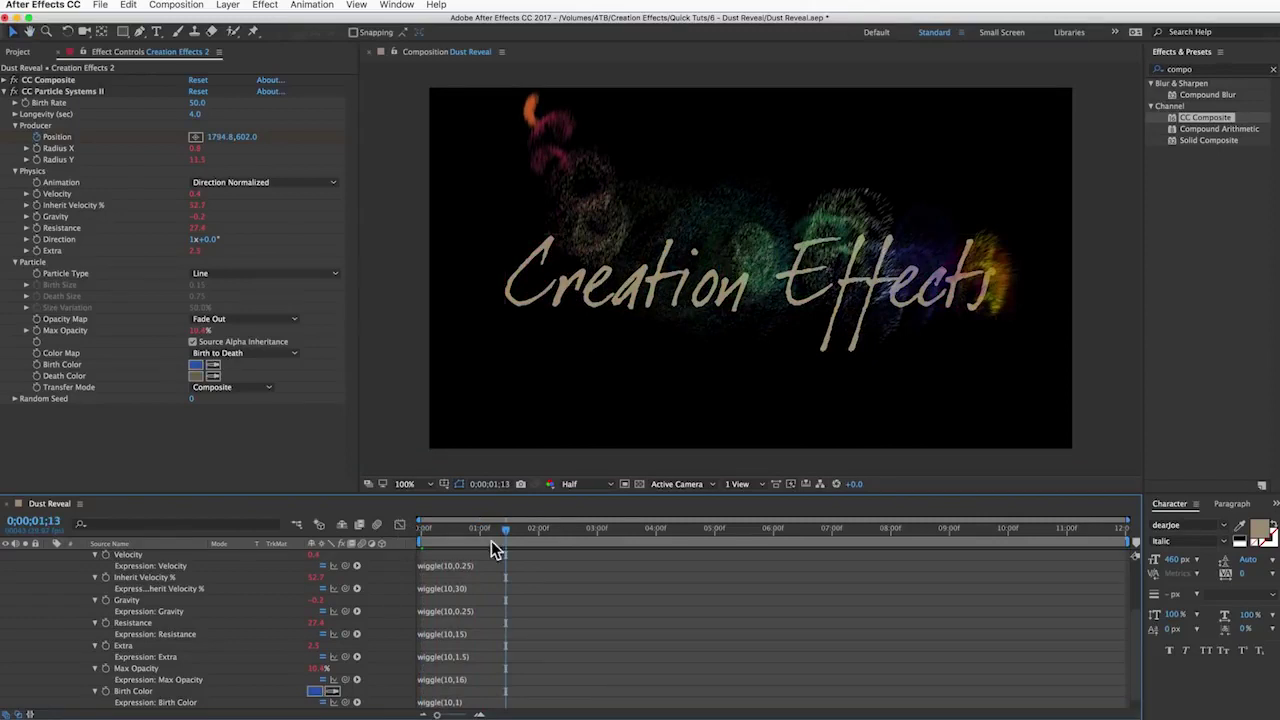
Step: Change the Birth Color expression to wiggle(10,0.1) and preview the particle colors at 0;00;01;10
click(460, 702)
key(super+c)
click(464, 701)
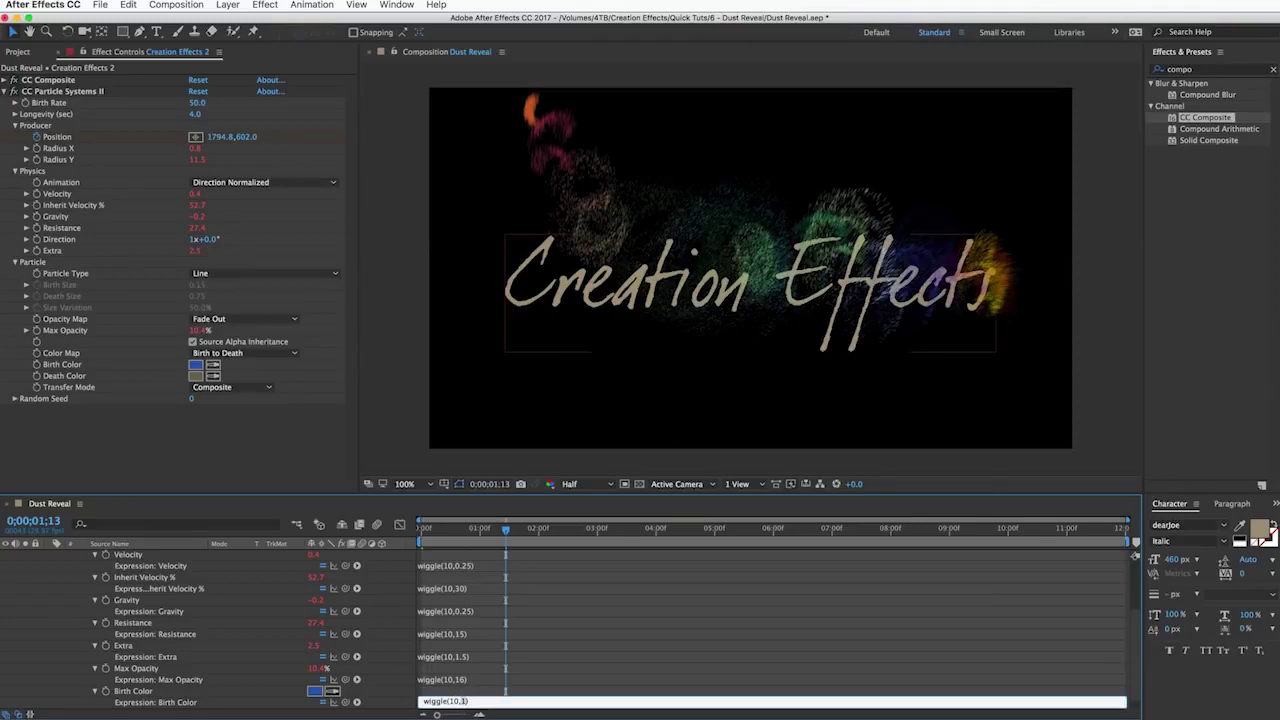
click(479, 692)
drag(432, 533, 503, 543)
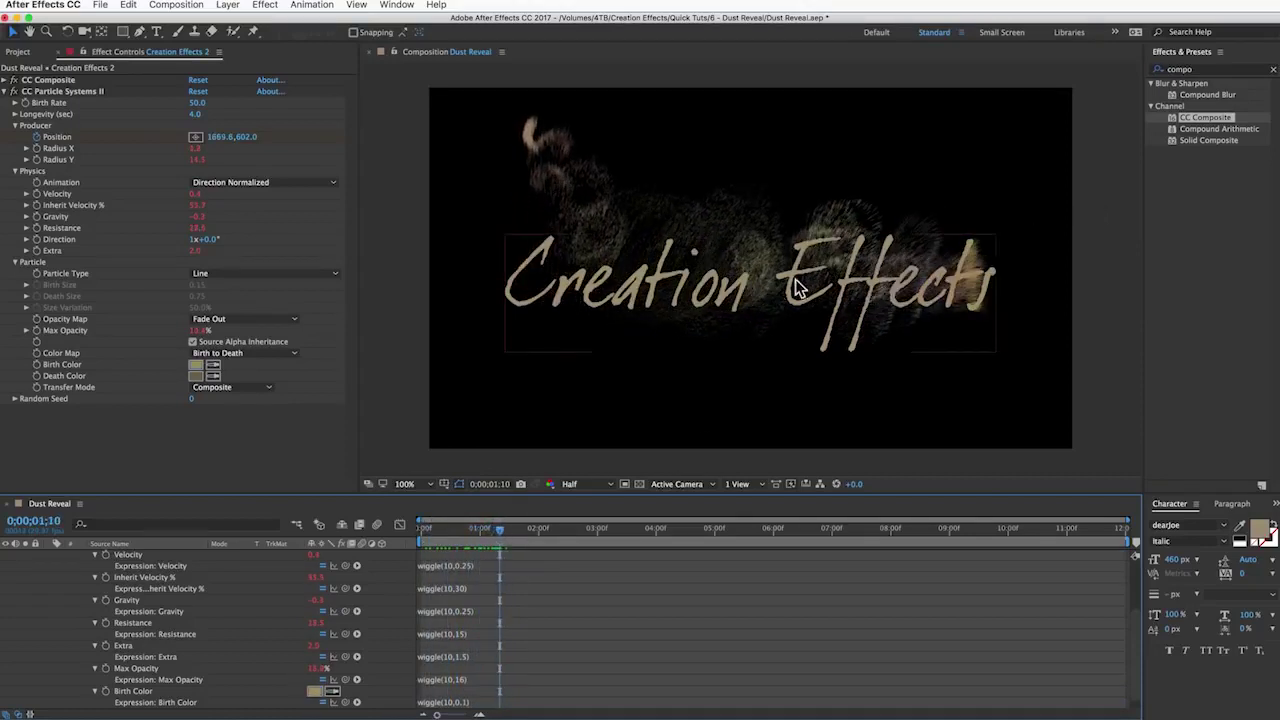
Step: Add the expression wiggle(10,0.1) to the particle Death Color
scroll(514, 682, down, 1)
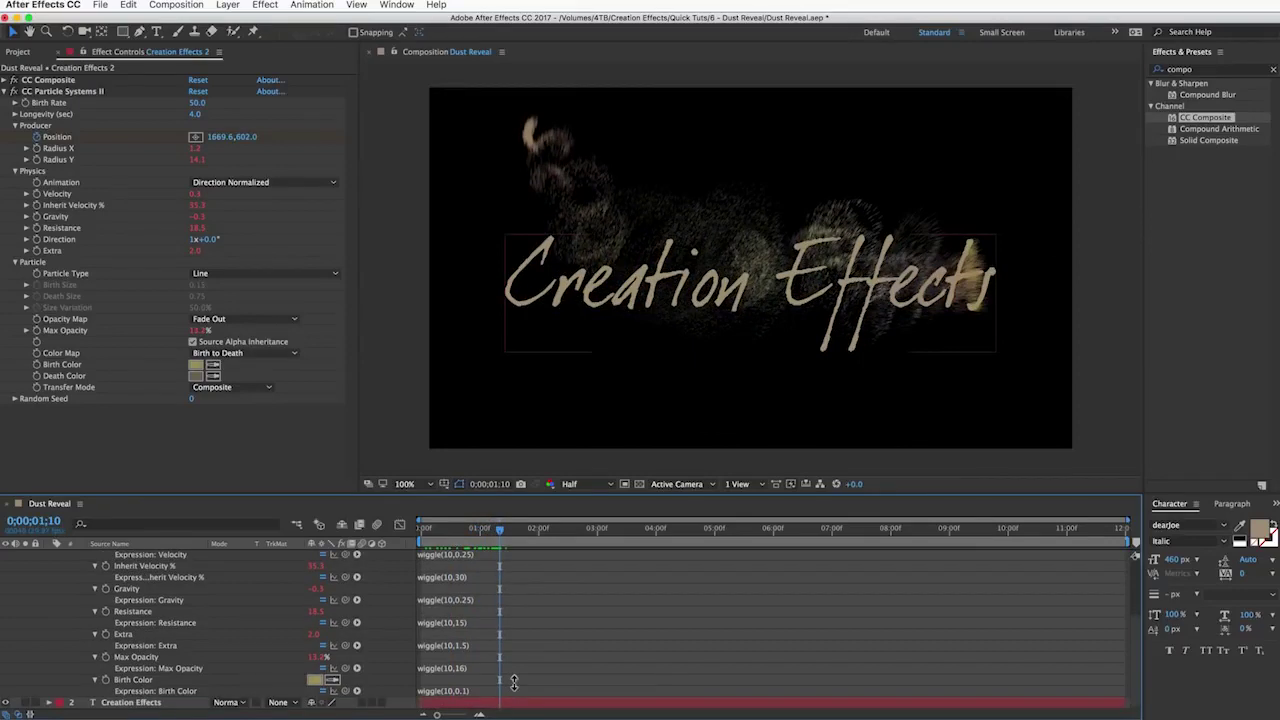
alt+click(37, 376)
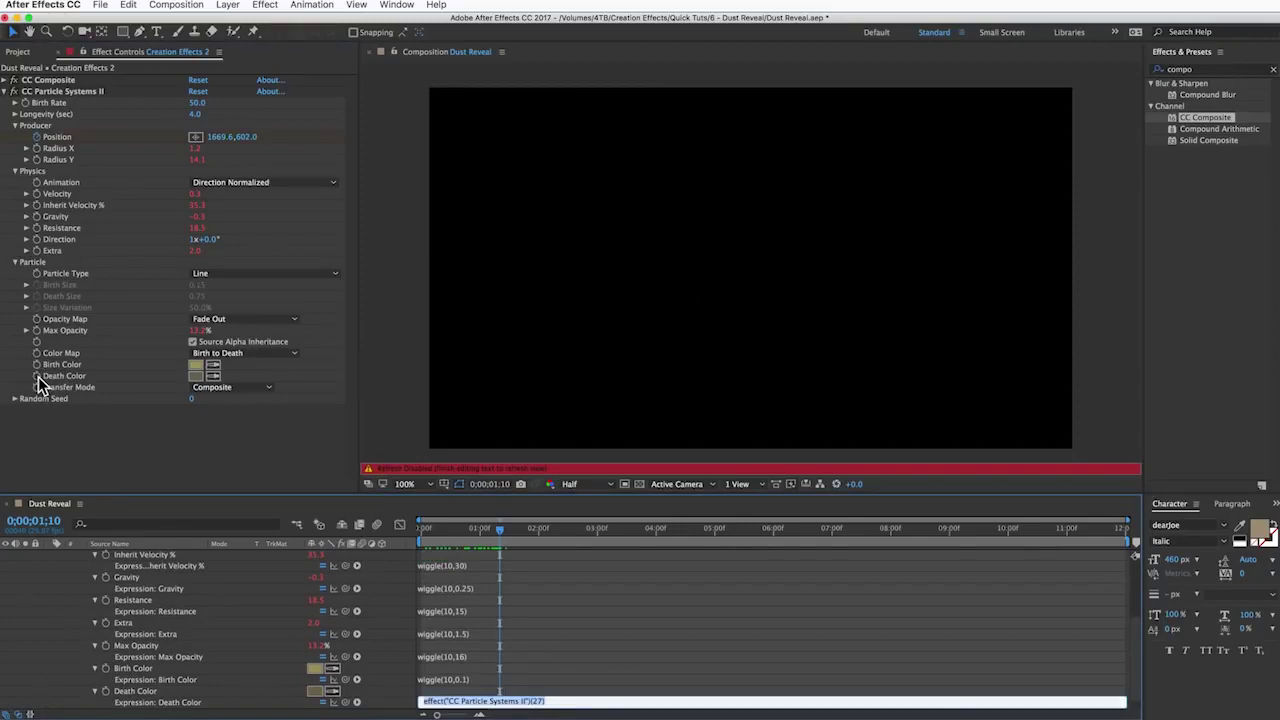
key(super+v)
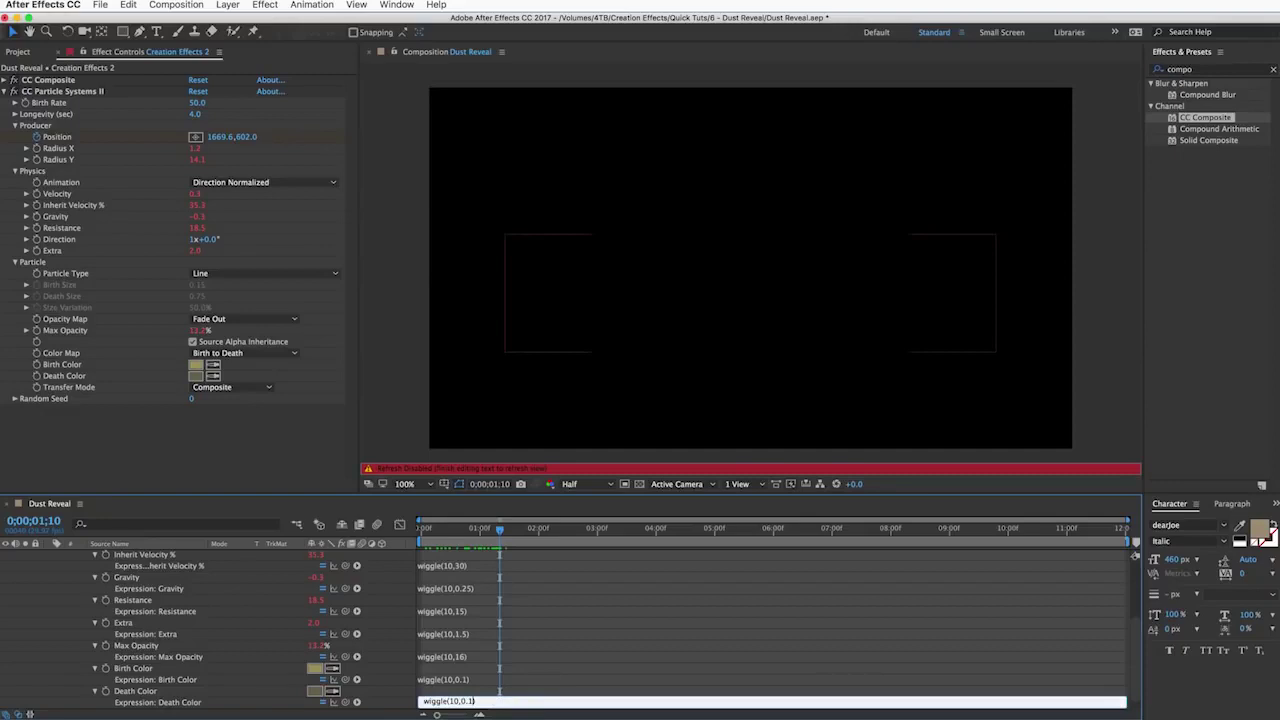
click(623, 693)
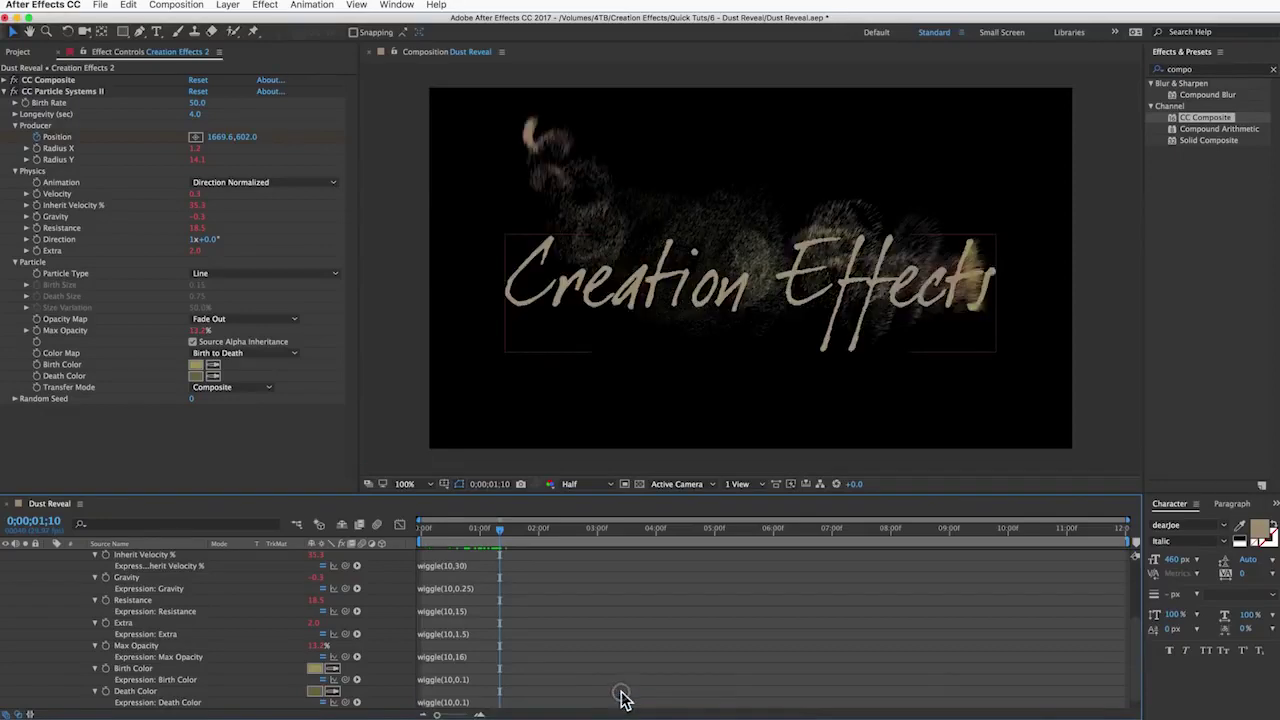
Step: Preview the dust animation from the first frame to check the particle colors
click(418, 535)
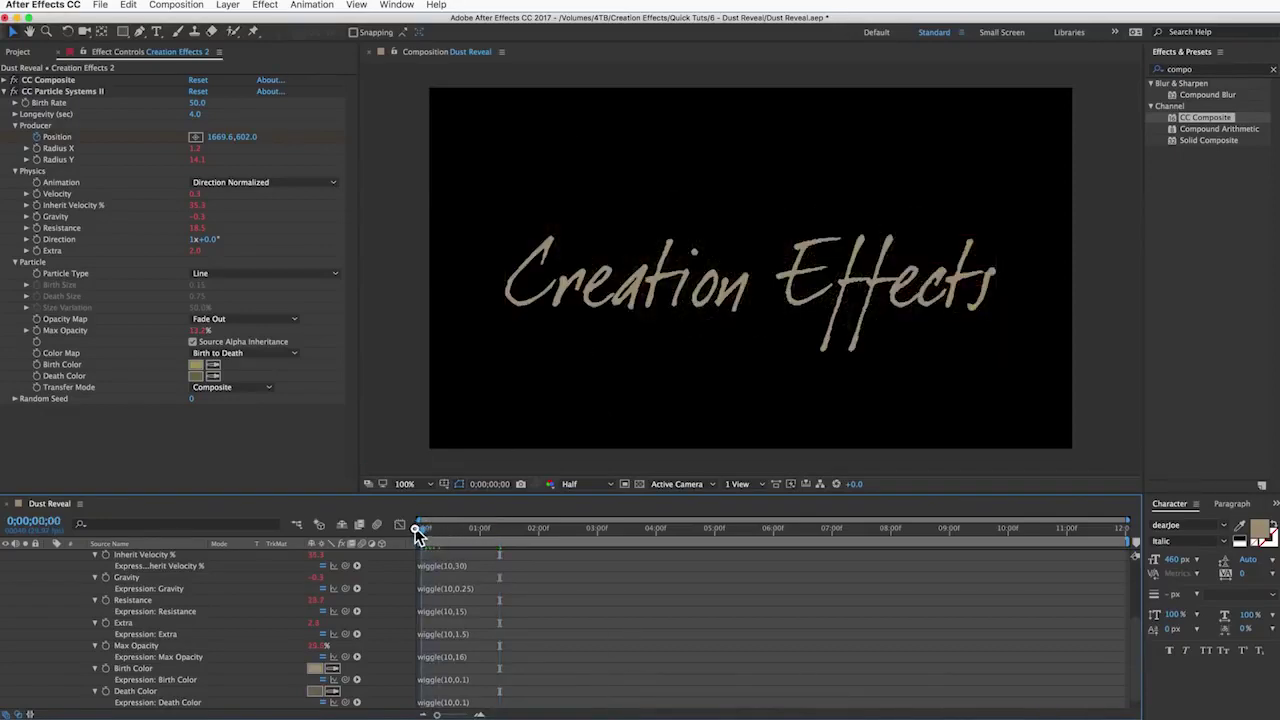
key(space)
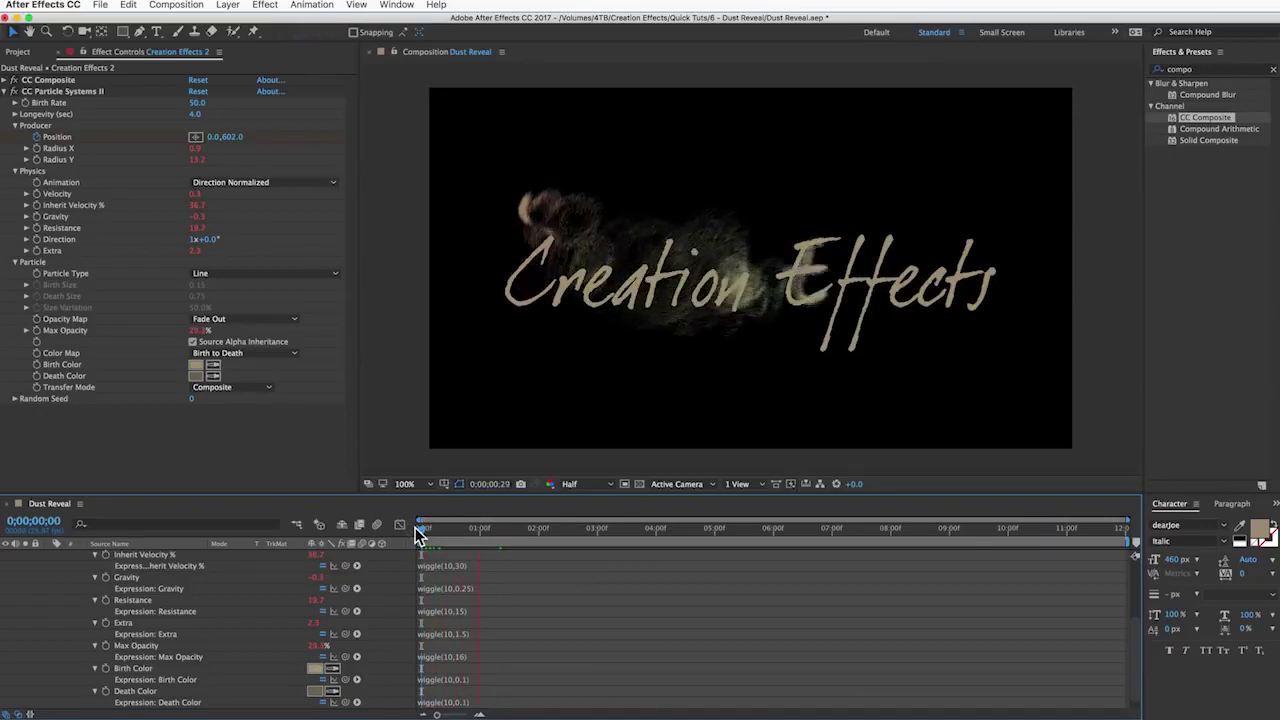
key(space)
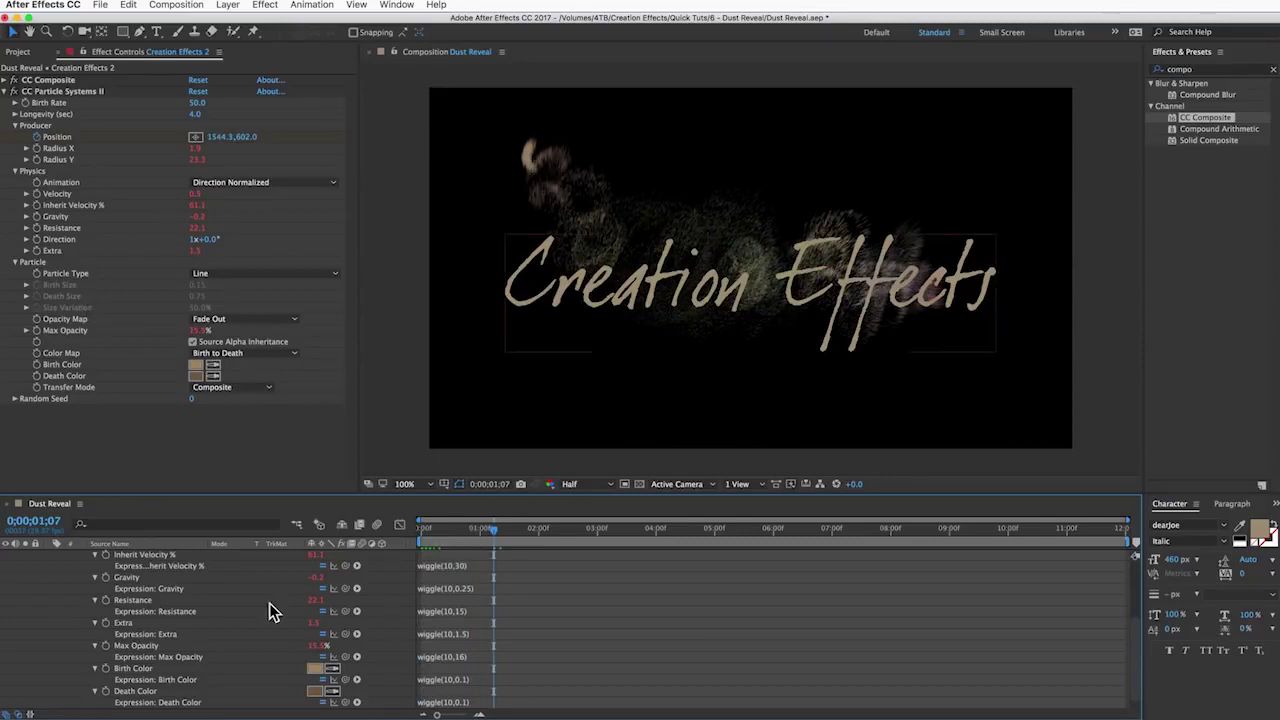
Step: Change the particle Velocity expression to wiggle(10,0.2) and preview the animation from the start
scroll(269, 603, up, 3)
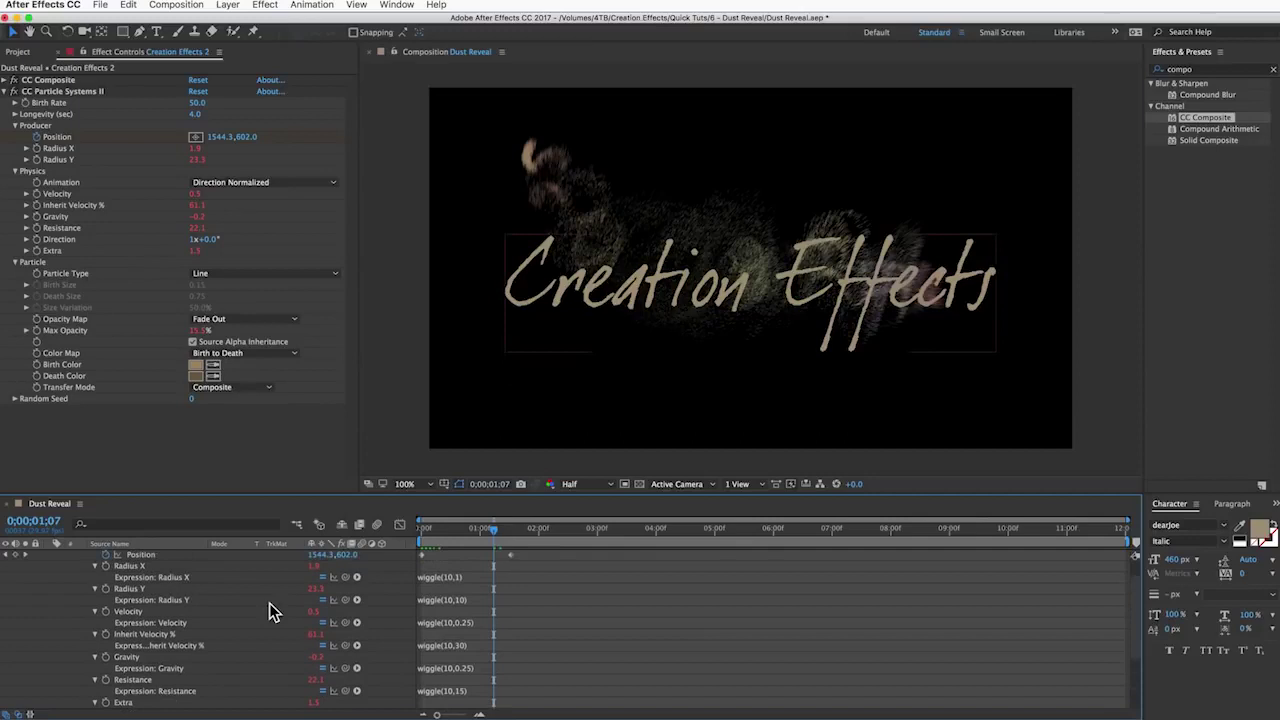
click(464, 624)
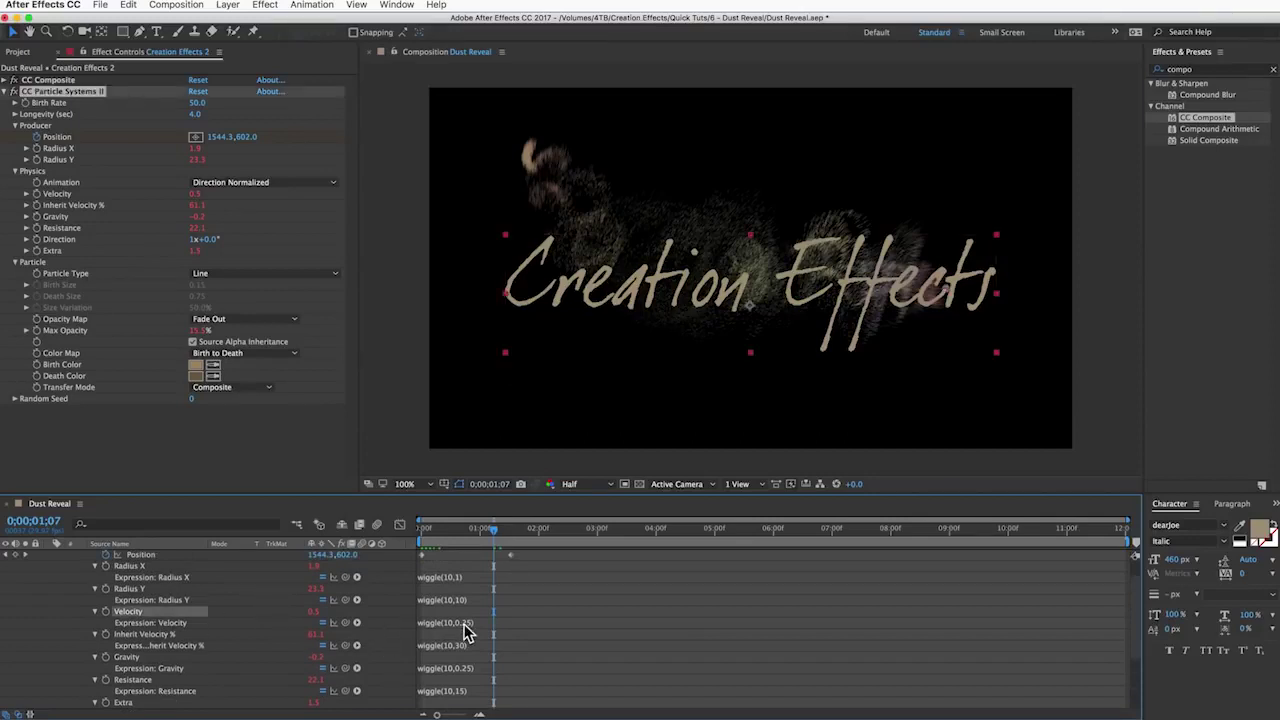
click(464, 624)
click(480, 622)
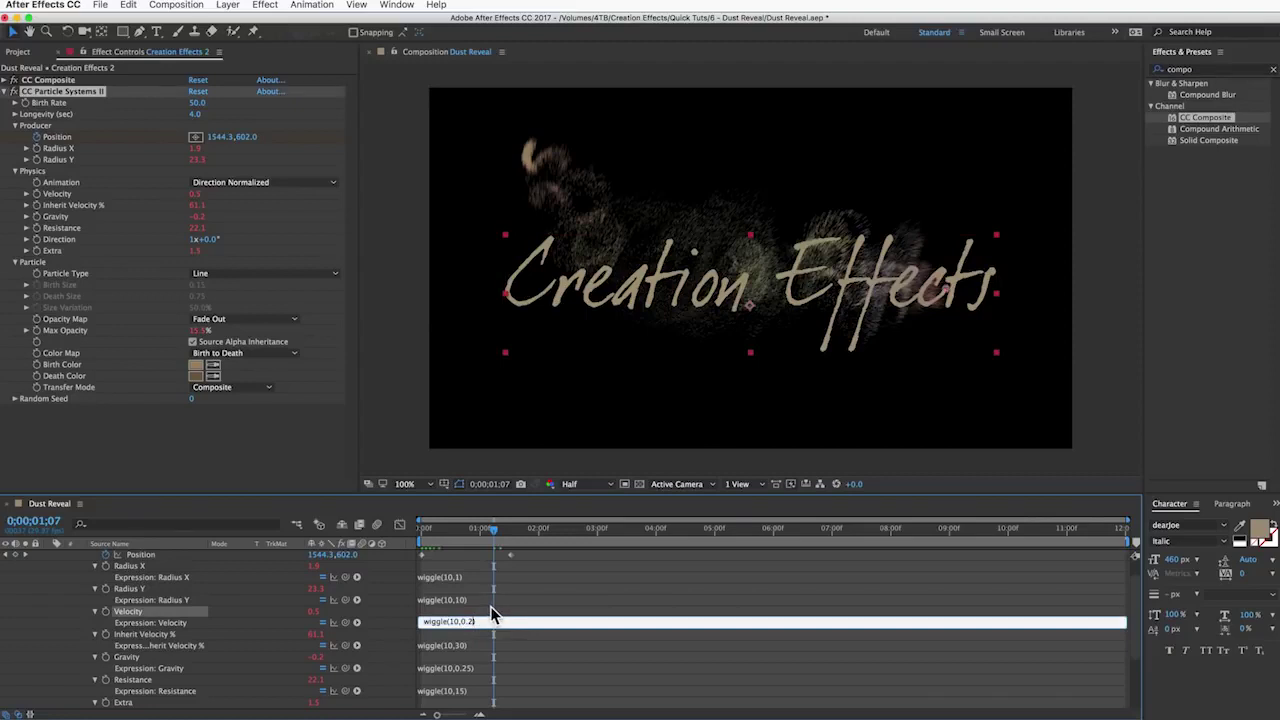
click(475, 608)
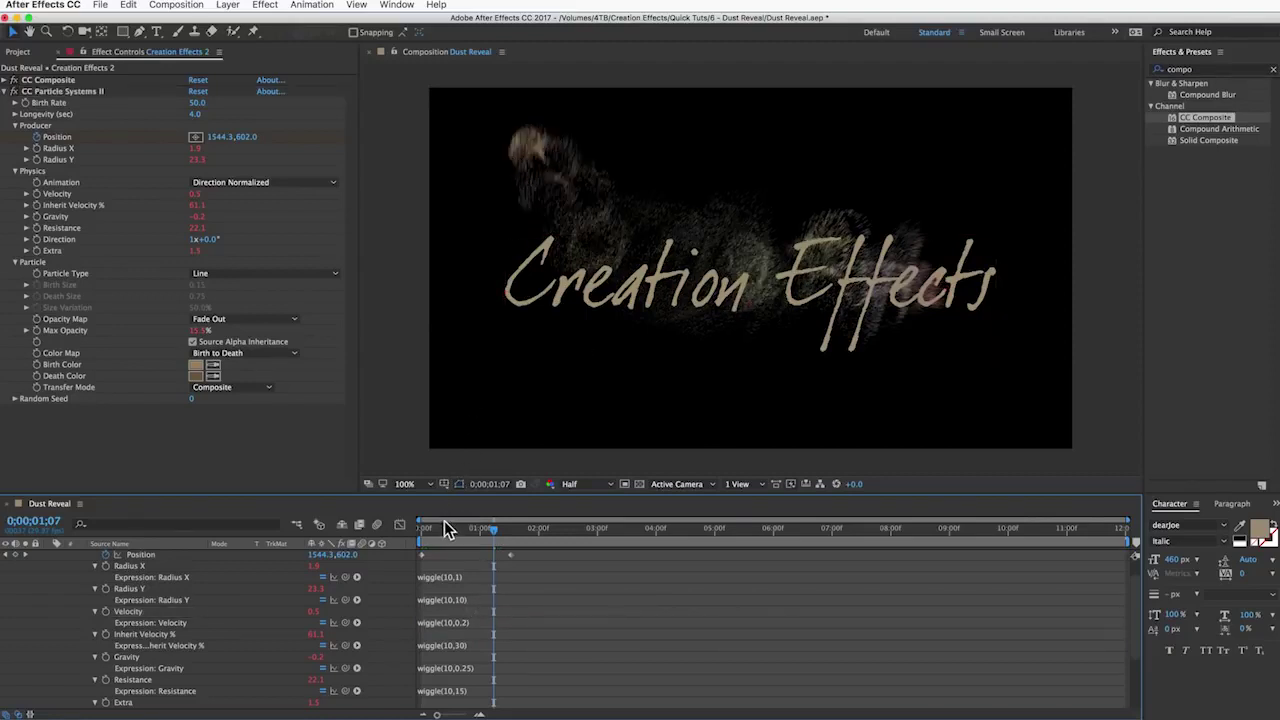
drag(432, 533, 408, 535)
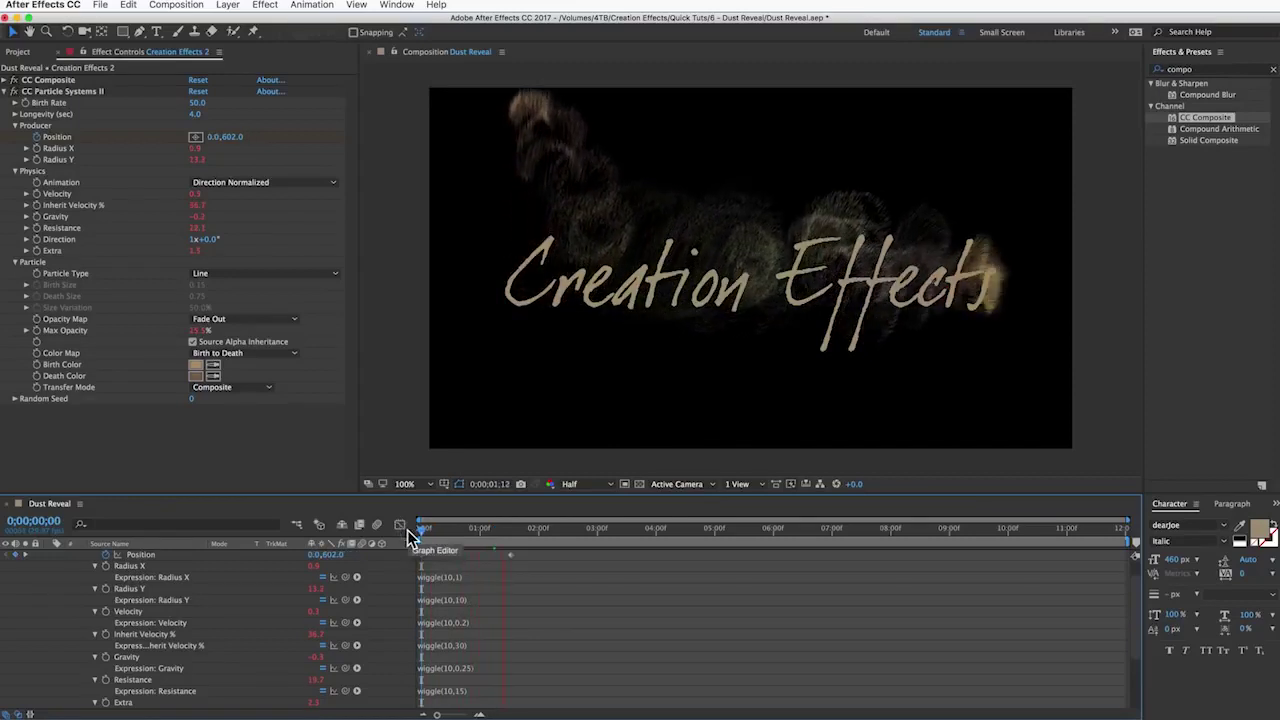
key(space)
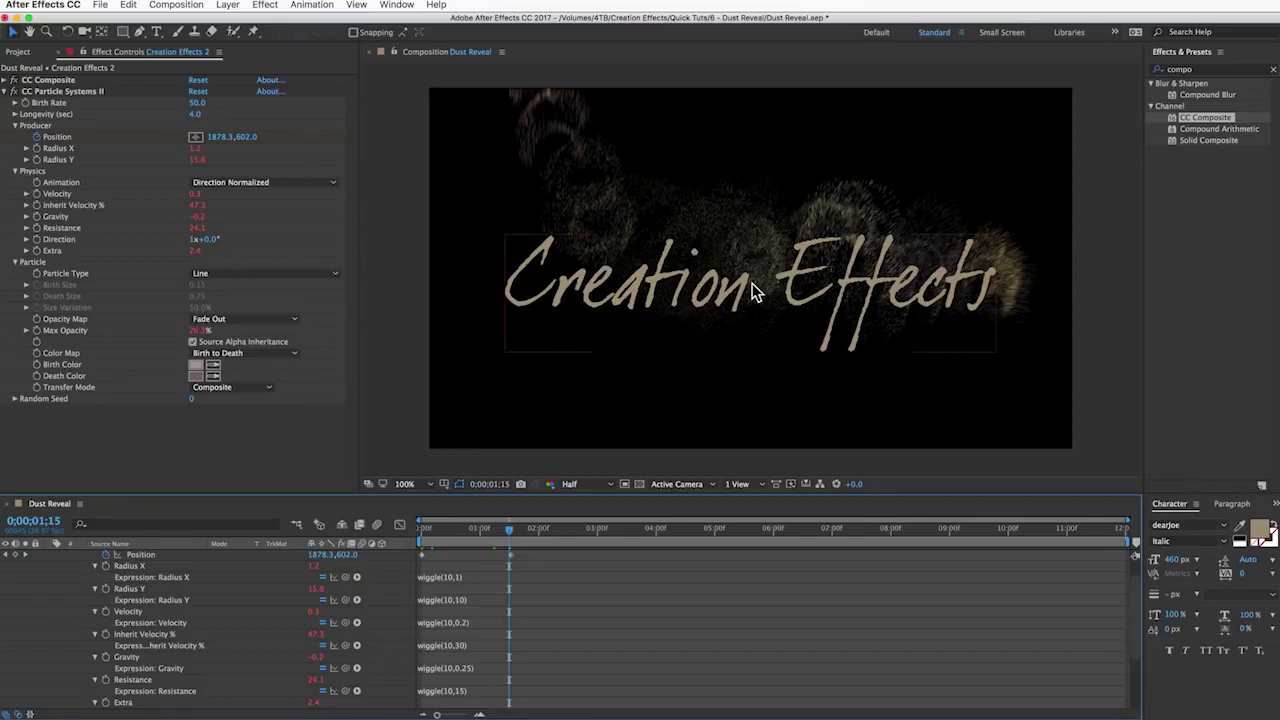
Step: Search the effects for "turbul" and apply Turbulent Displace to the Creation Effects 2 layer below CC Particle Systems II
click(5, 90)
click(5, 90)
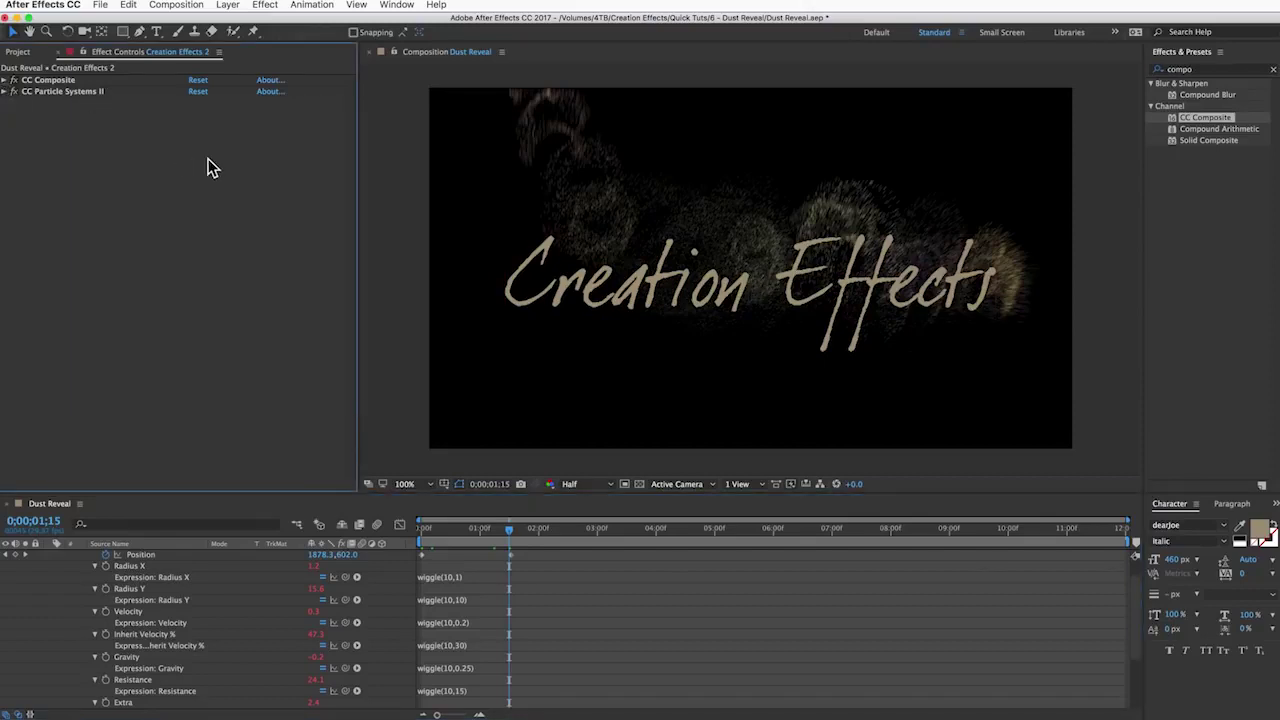
click(1208, 69)
text(turbul)
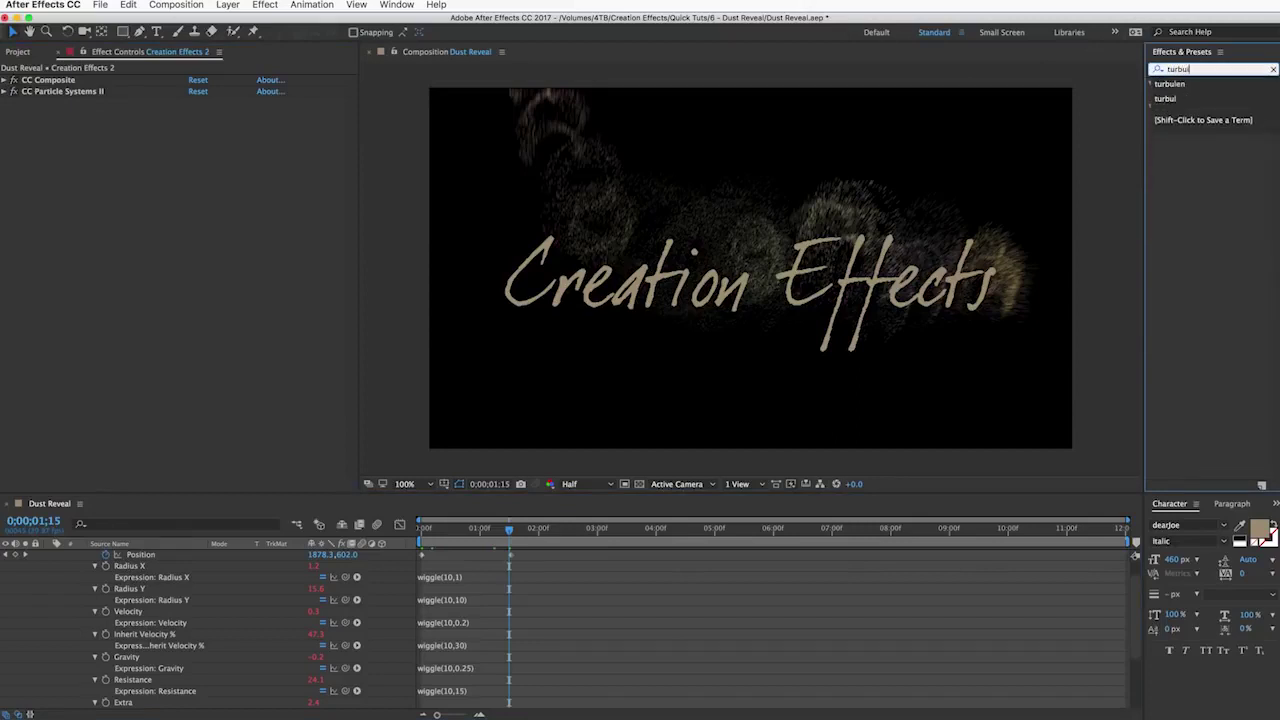
click(1210, 113)
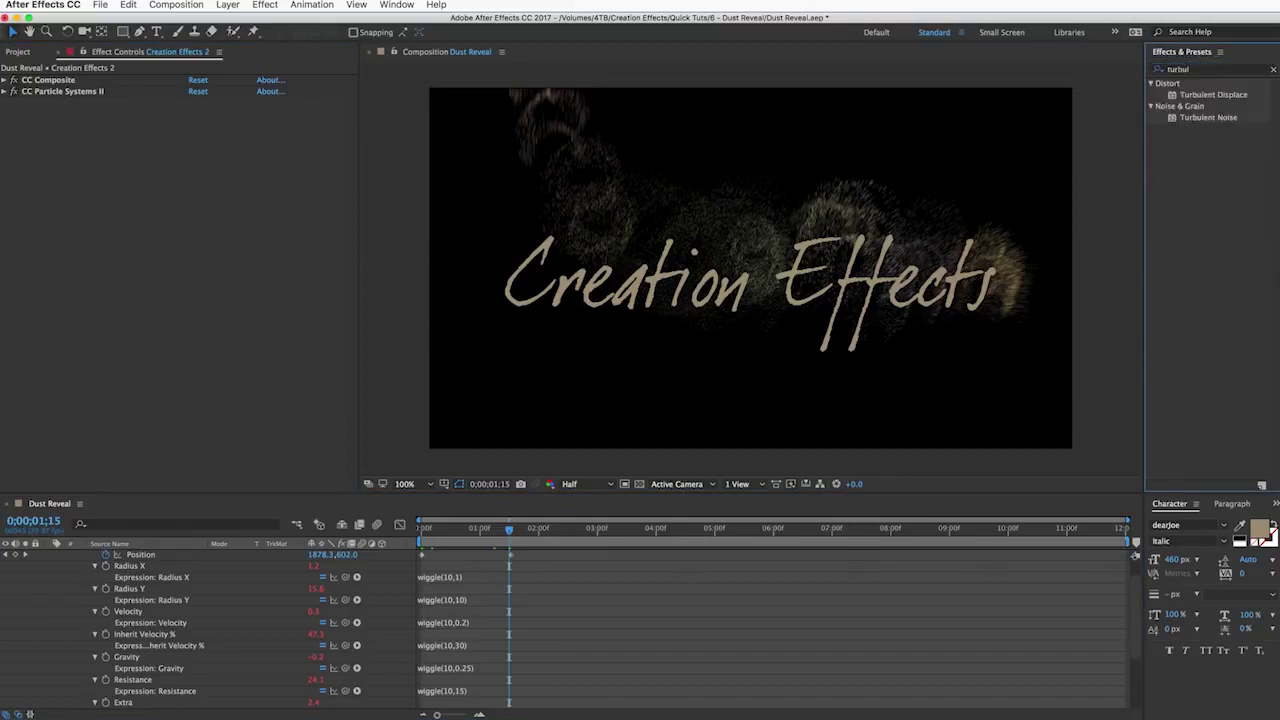
drag(1211, 98, 140, 275)
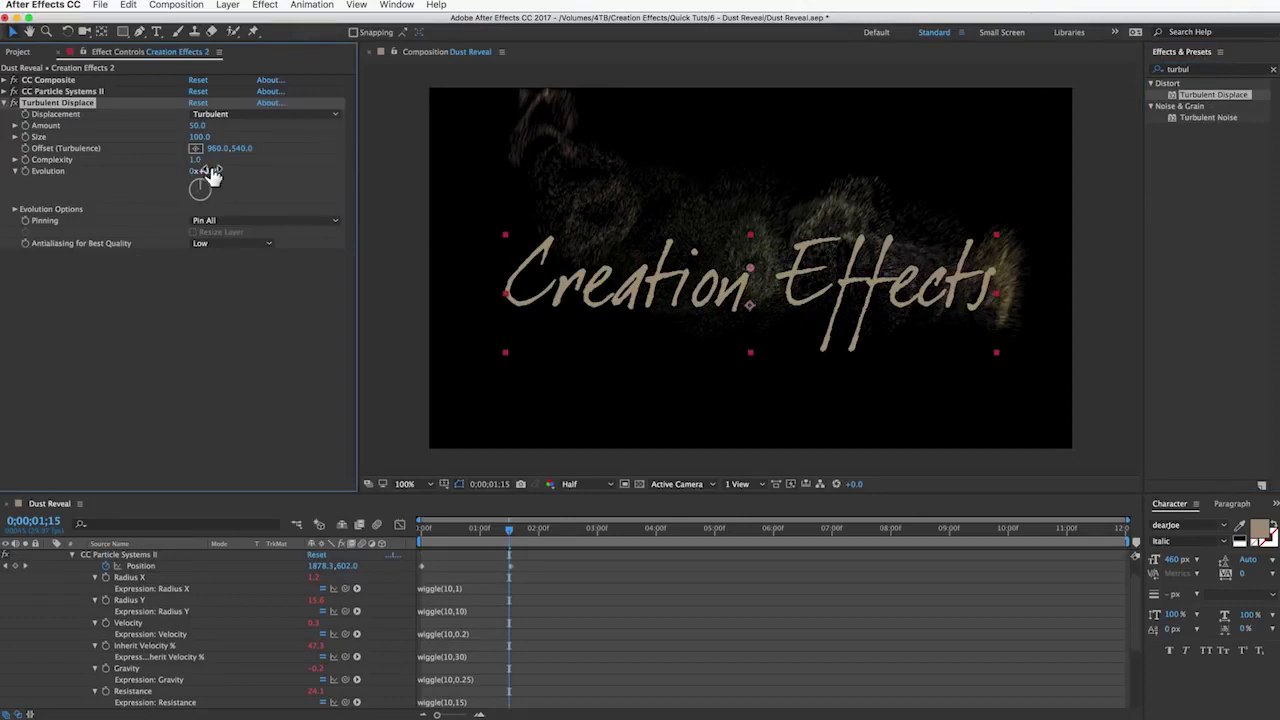
drag(206, 171, 456, 195)
key(super+z)
click(64, 342)
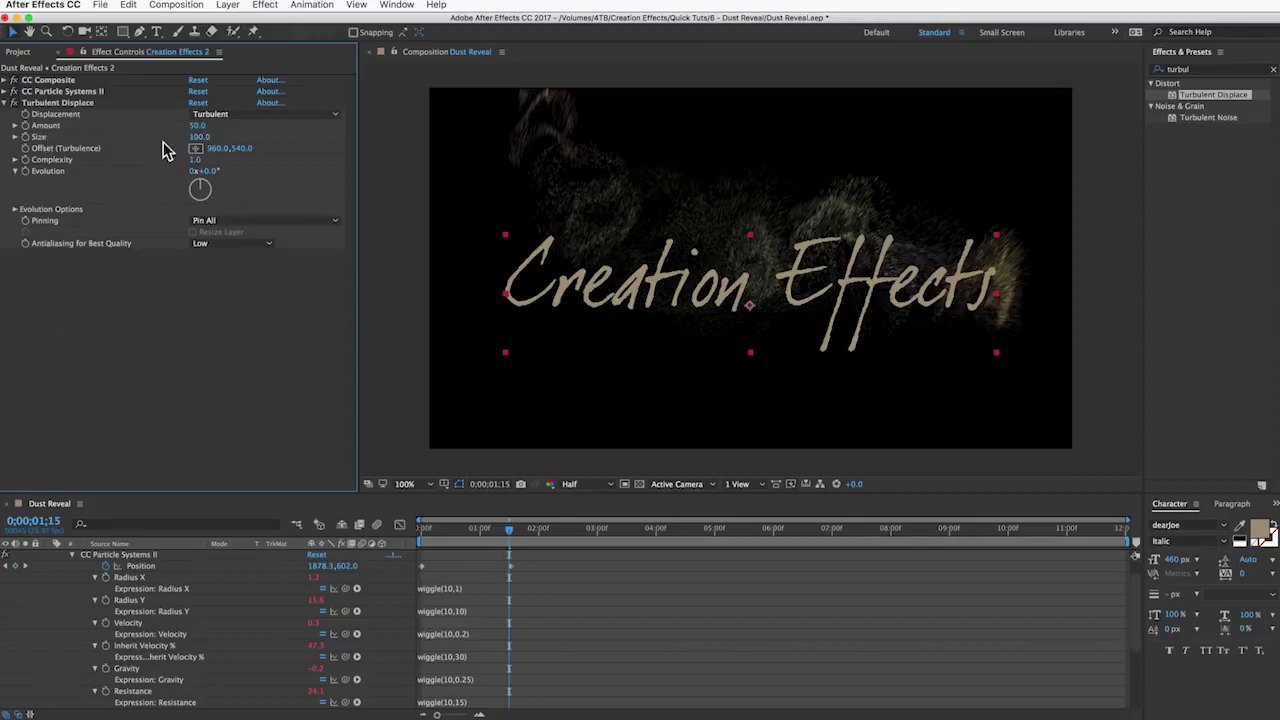
Step: Set the Turbulent Displace Amount to 35 and Complexity to 1.5
click(195, 126)
key(Return)
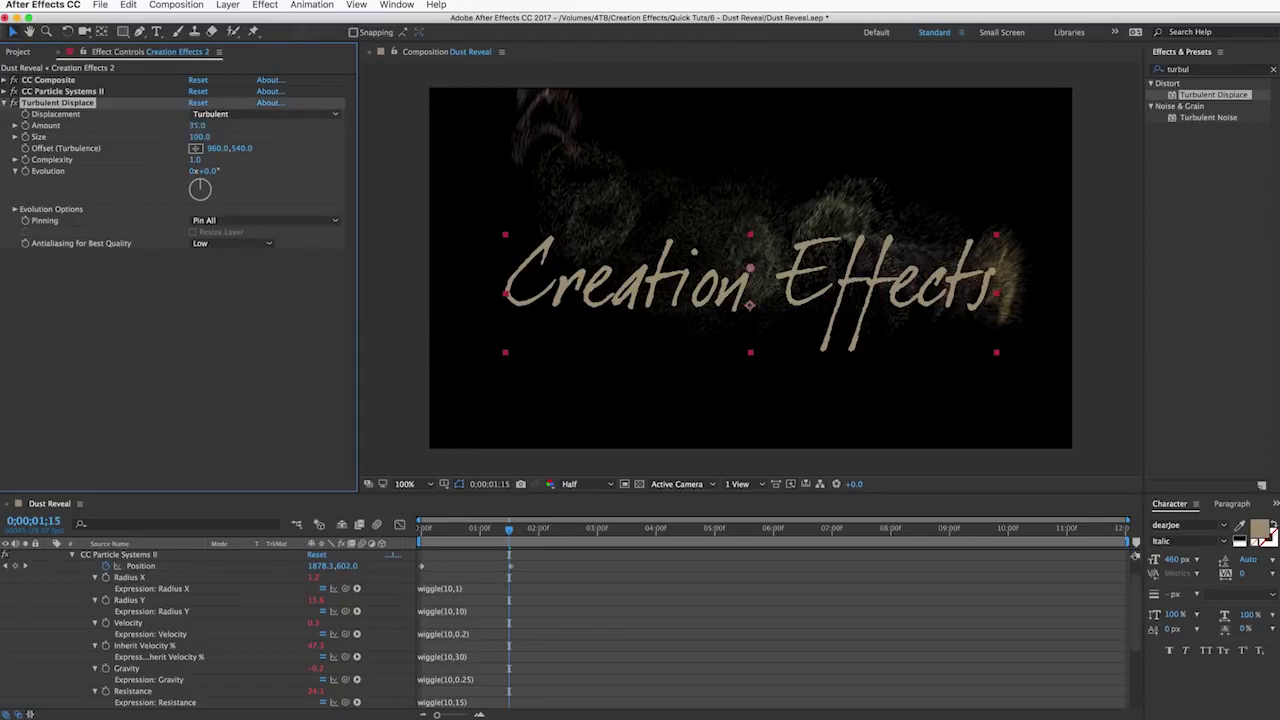
click(196, 160)
text(1.5)
key(Return)
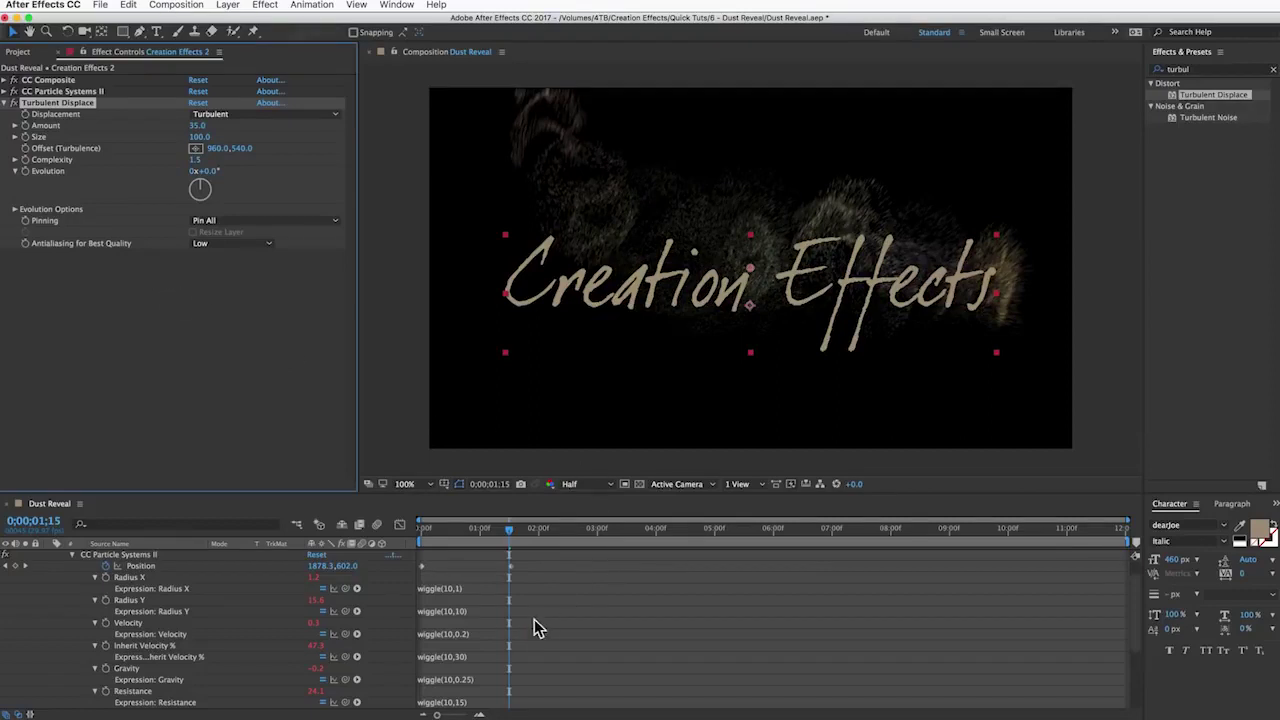
Step: Add the expression time*120 to the Turbulent Displace Evolution and scrub the animation to 0;00;01;25
alt+click(25, 172)
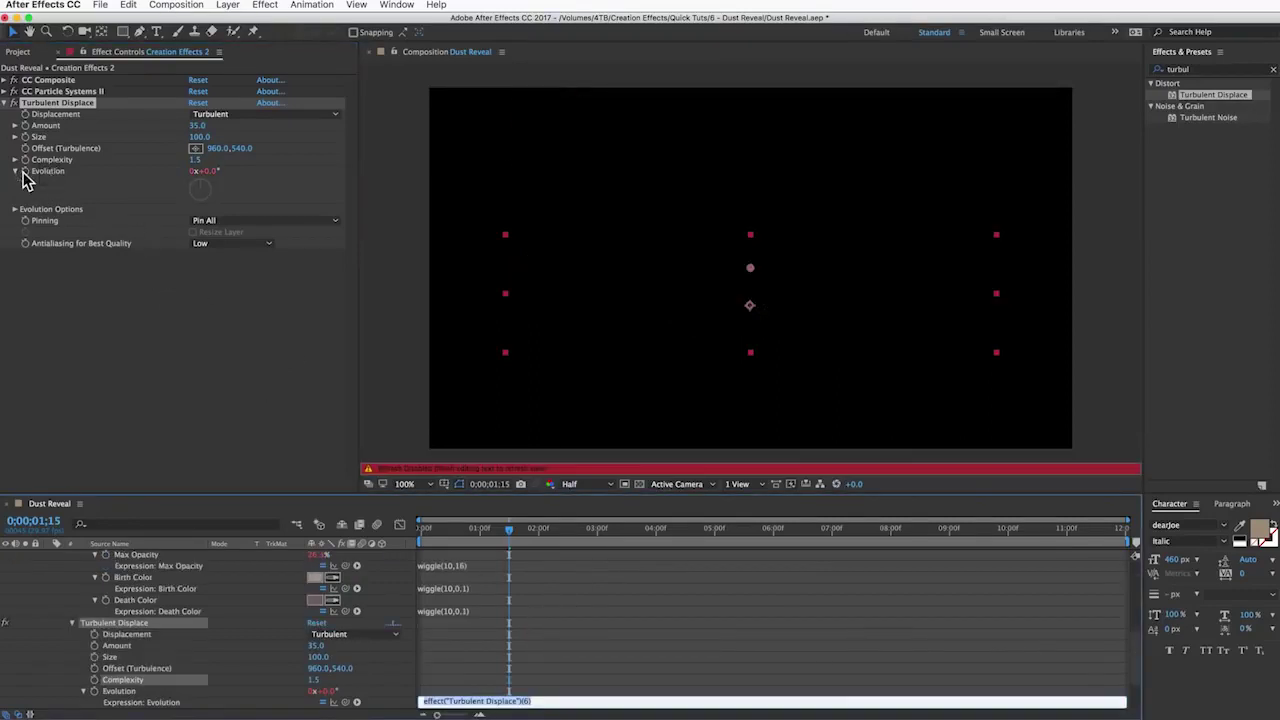
text(time*120)
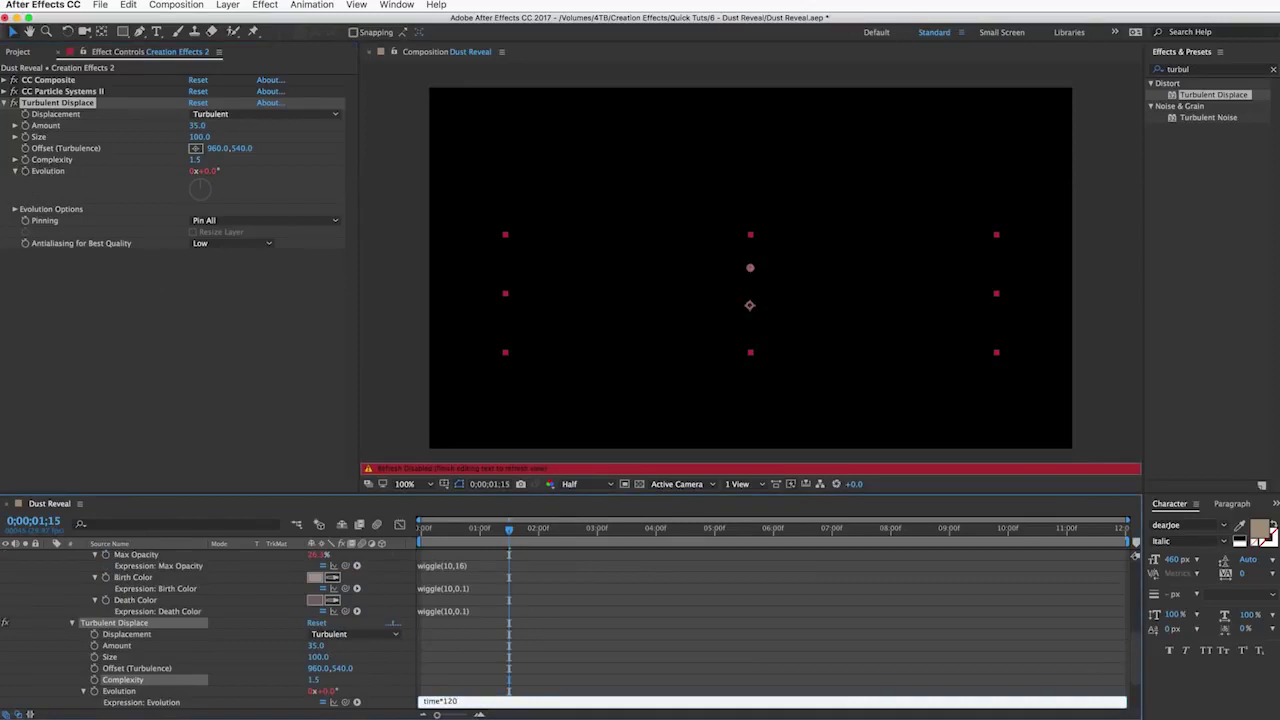
click(492, 690)
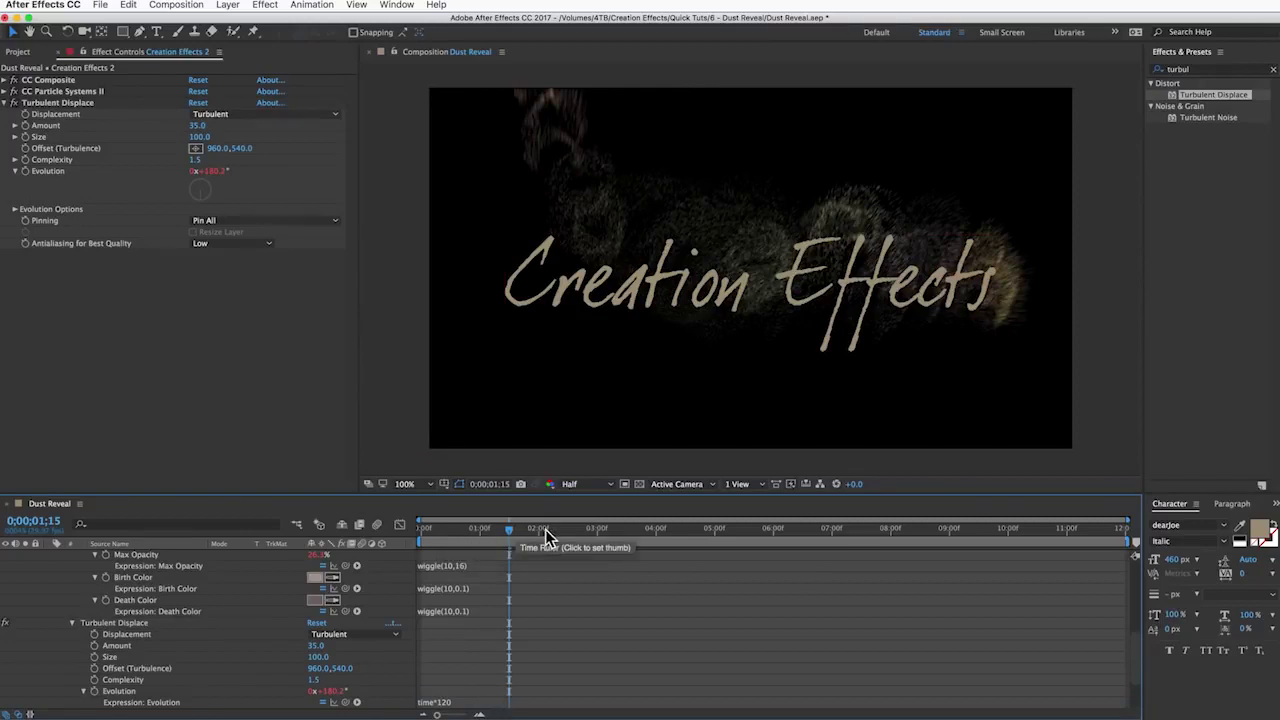
scroll(443, 706, down, 2)
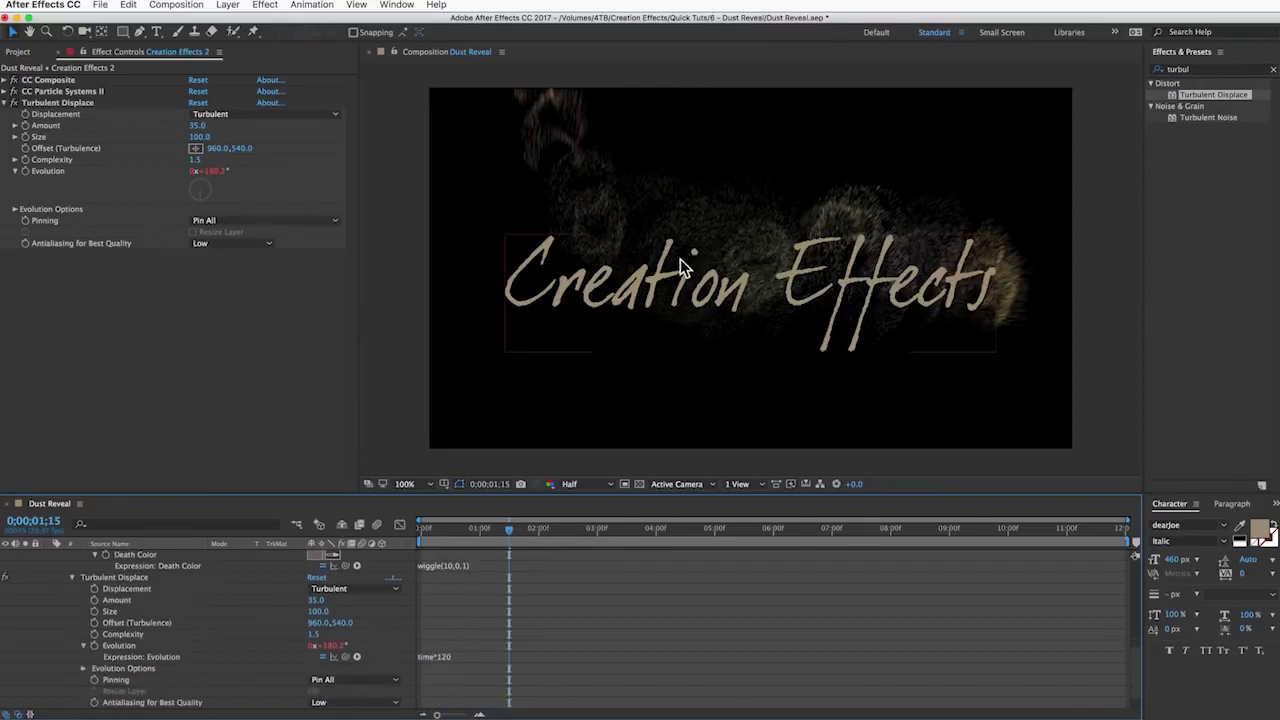
click(754, 262)
mouse_move(754, 262)
mouse_down()
mouse_move(751, 248)
mouse_move(754, 262)
mouse_up()
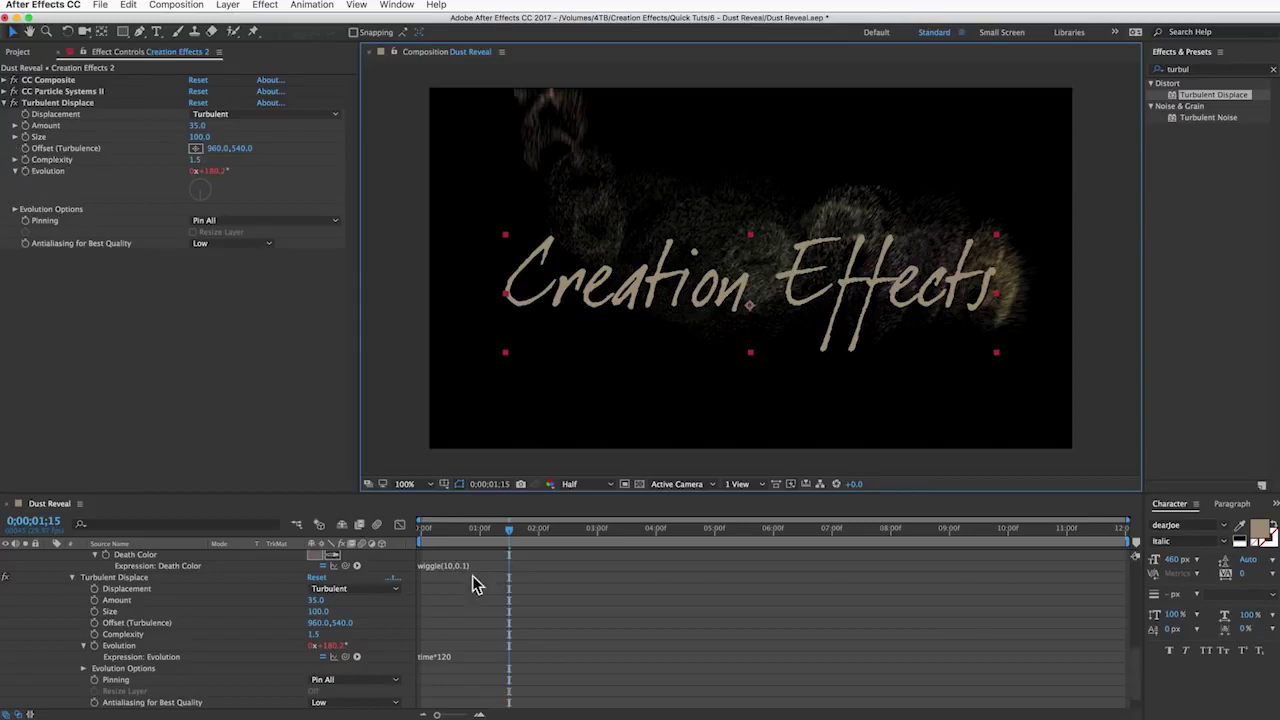
drag(496, 527, 531, 528)
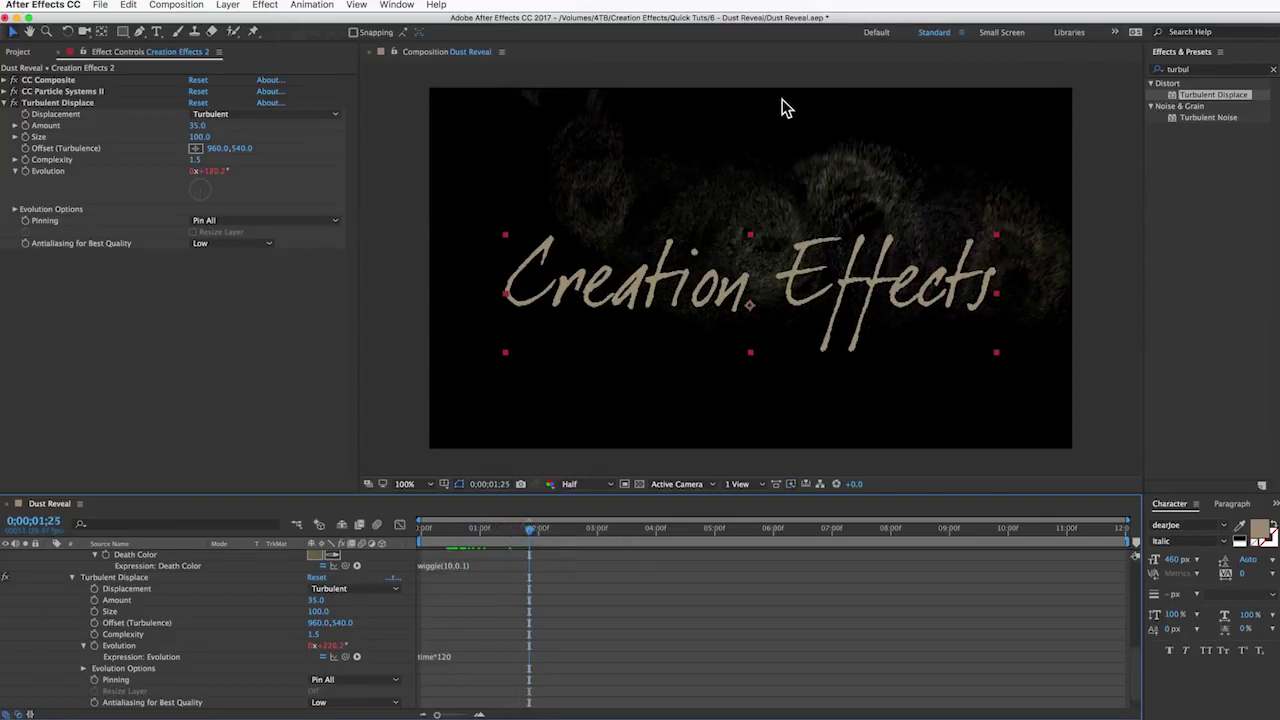
Step: Add the expression value-[0,time*300] to the Turbulent Displace Offset (Turbulence)
alt+click(93, 623)
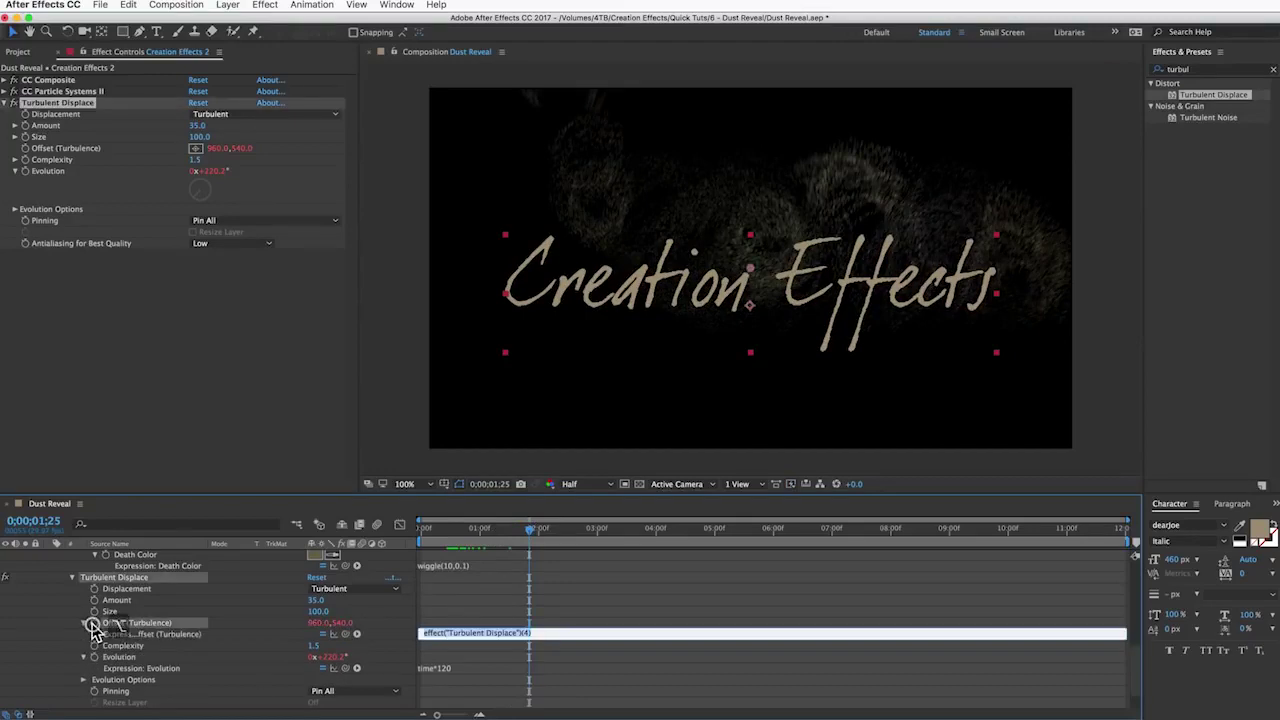
text(valu)
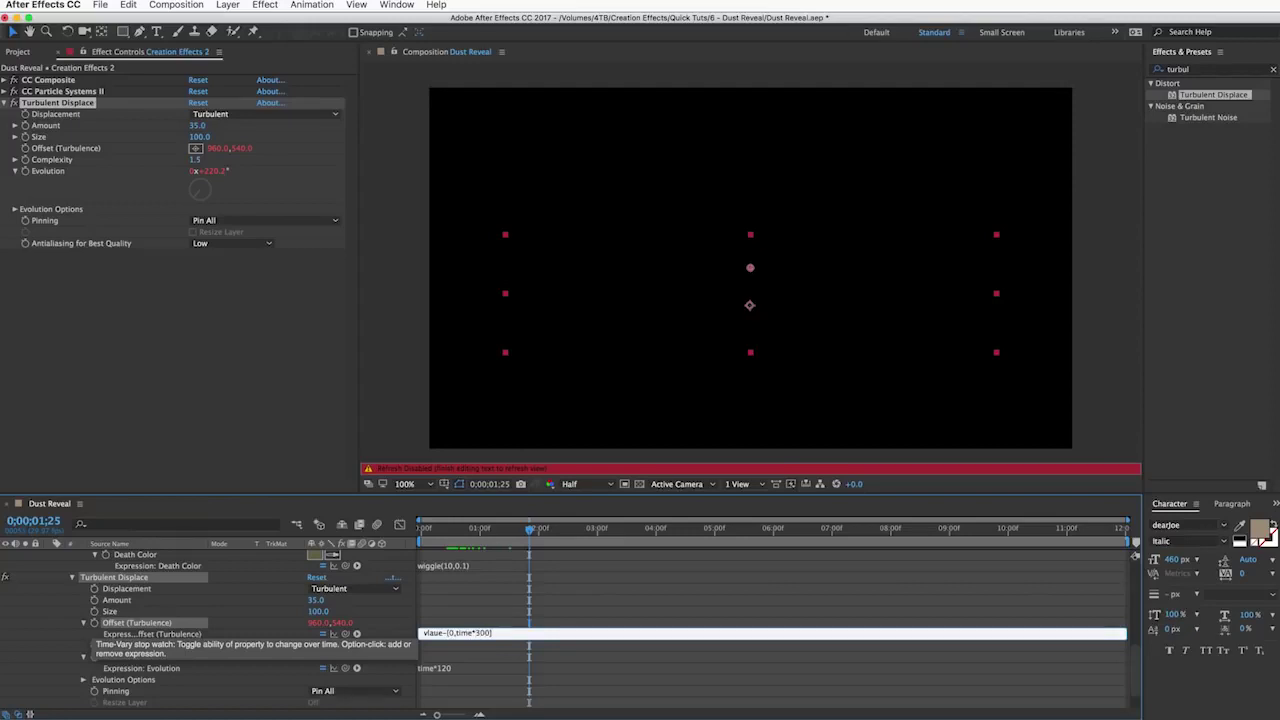
click(506, 622)
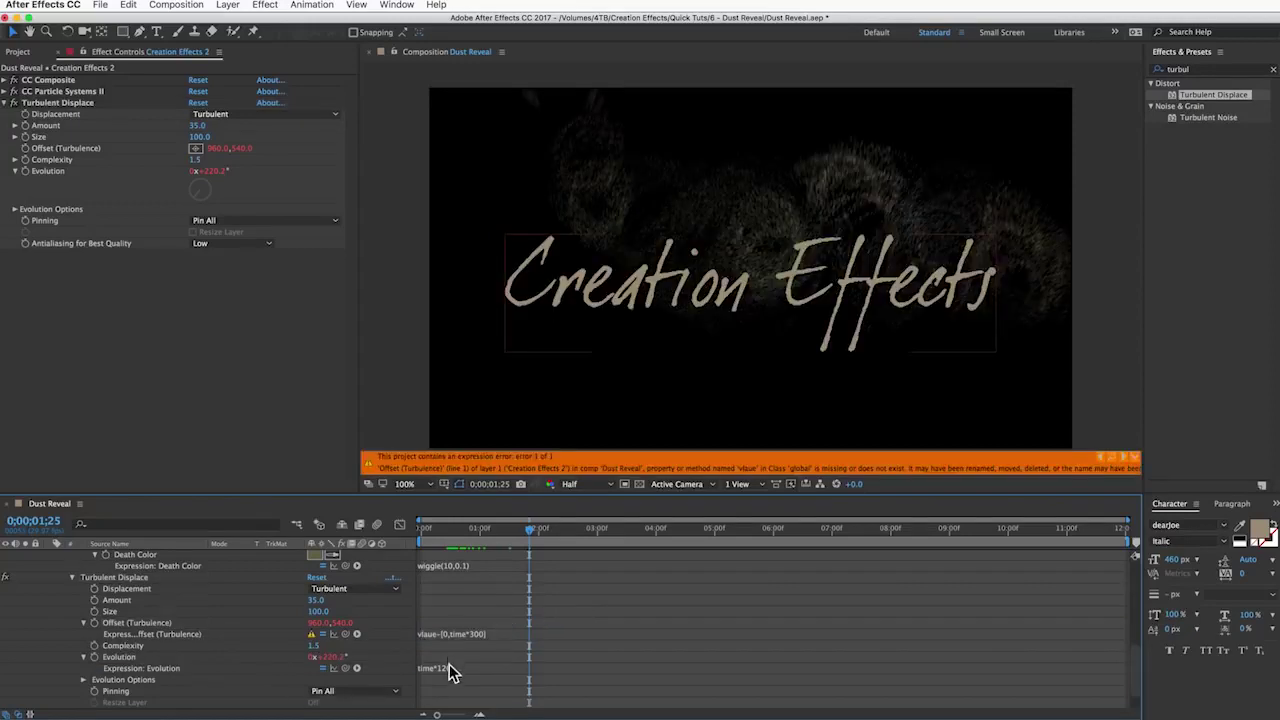
click(431, 634)
click(438, 633)
key(BackSpace)
key(BackSpace)
text(al)
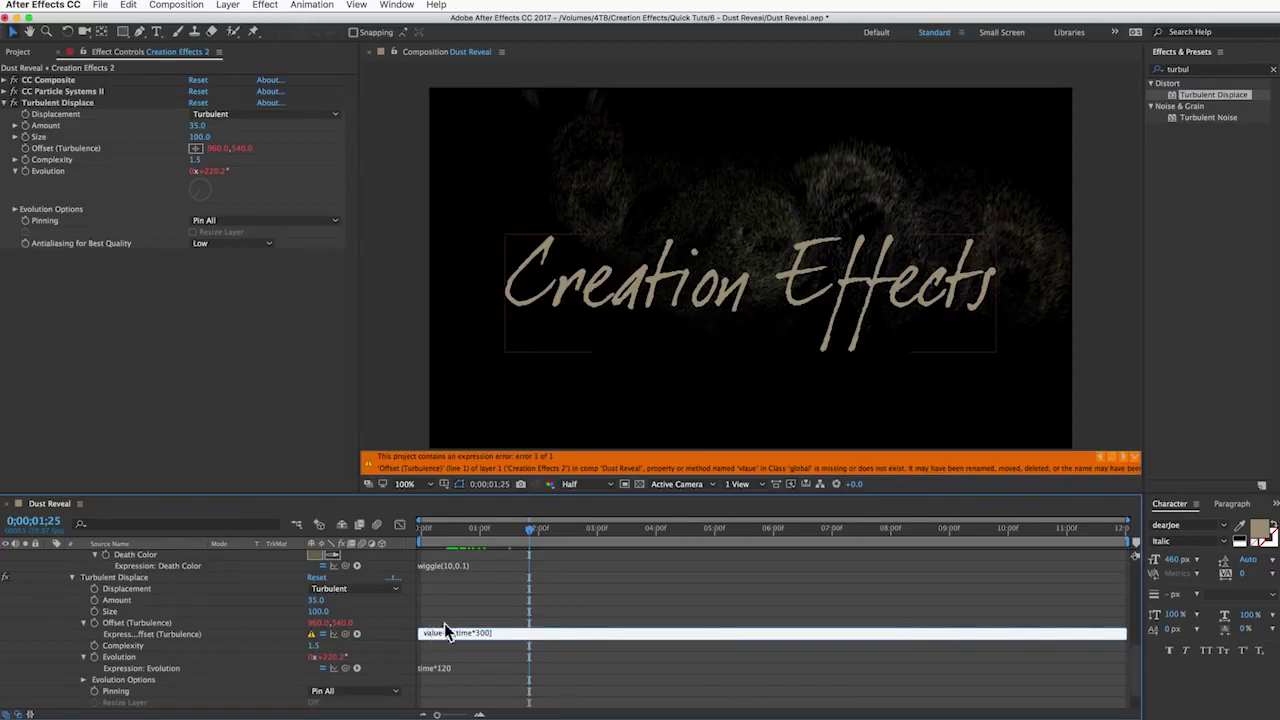
click(448, 623)
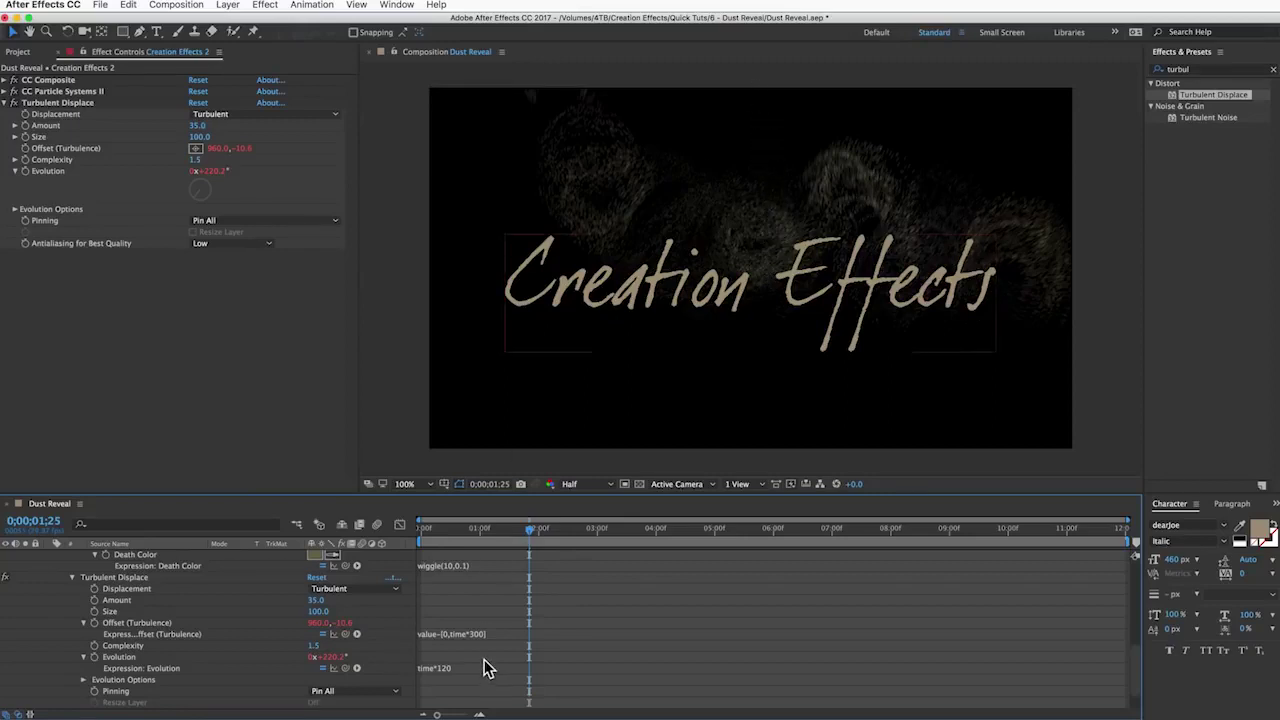
Step: Add the expression index to the Random Seed in the Turbulent Displace Evolution Options
click(57, 103)
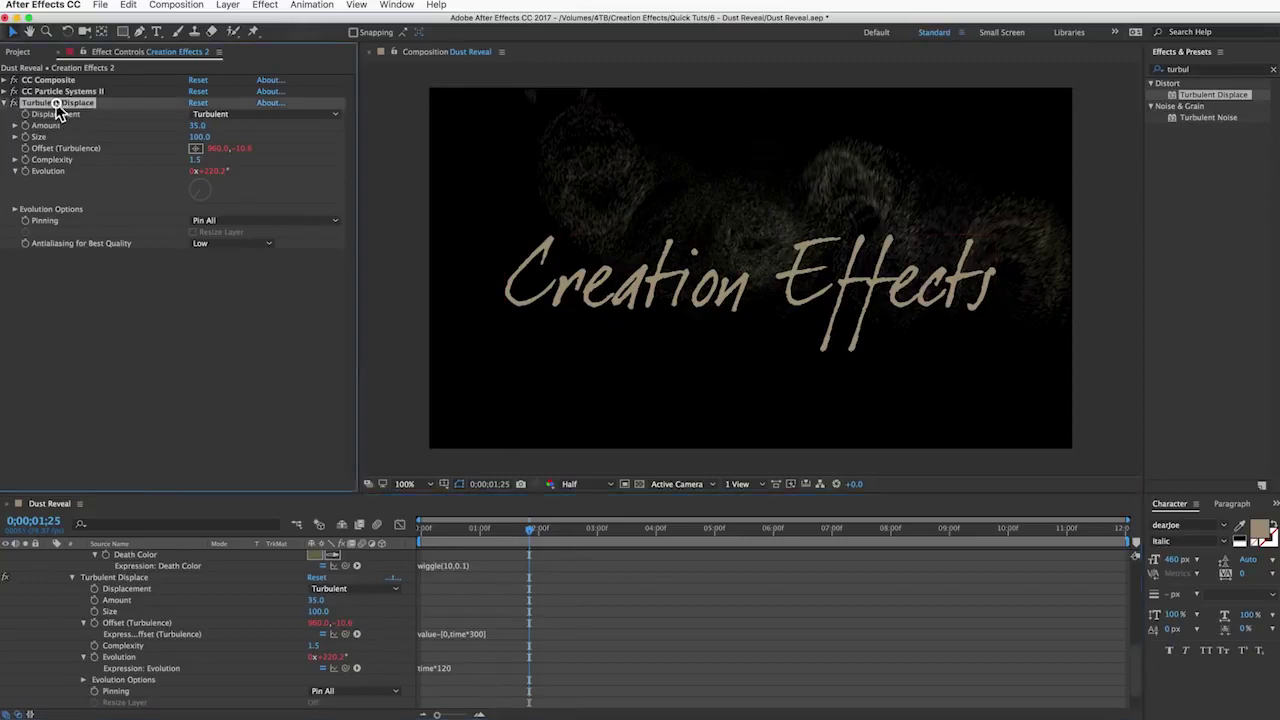
click(16, 209)
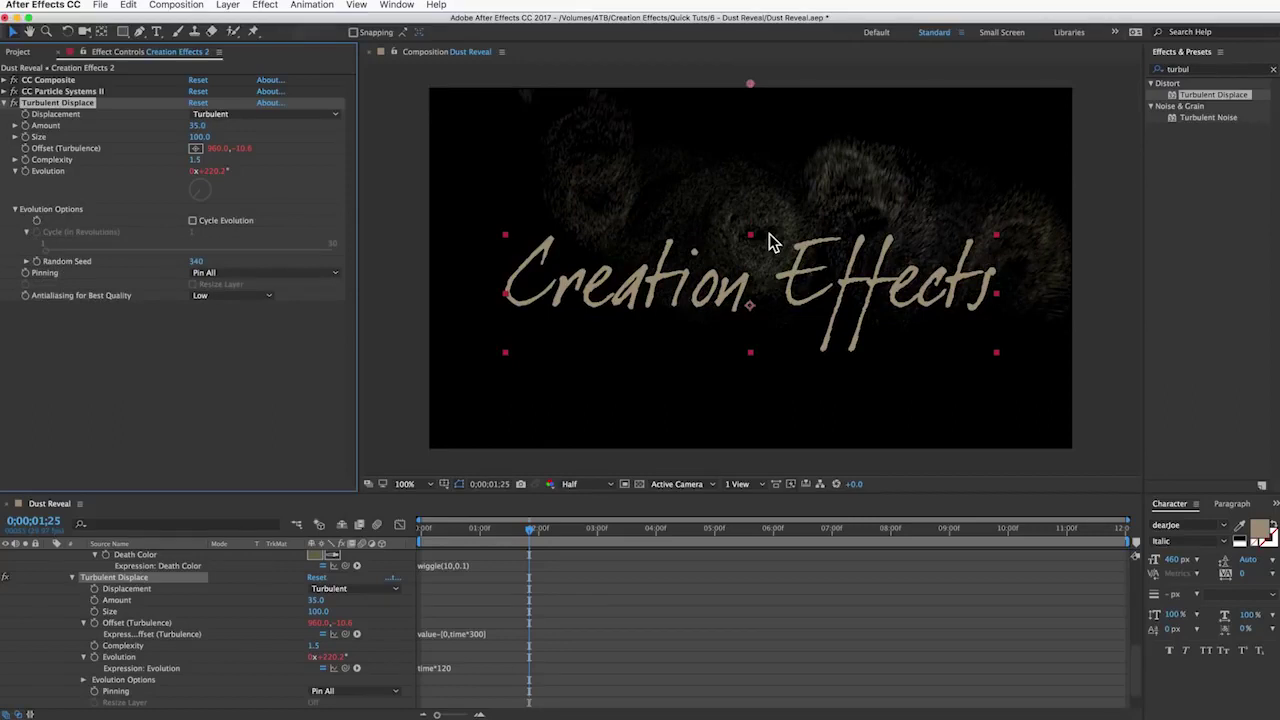
alt+click(36, 261)
text(index)
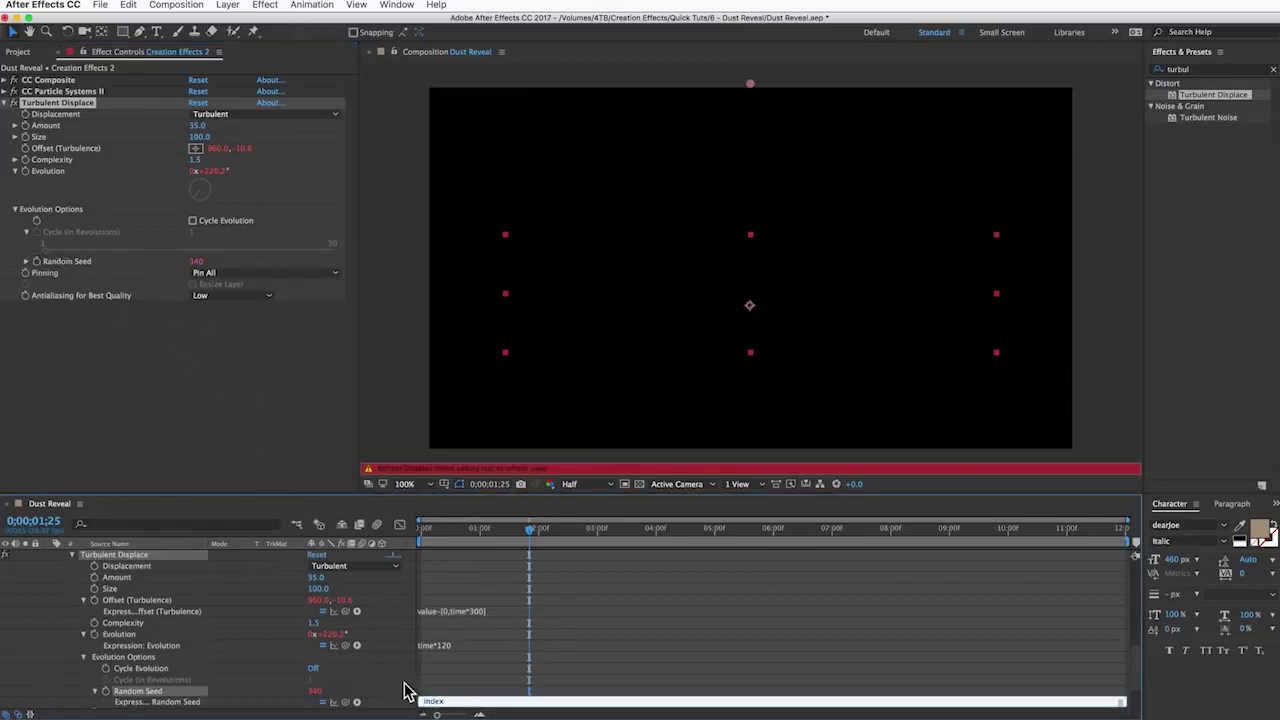
click(444, 692)
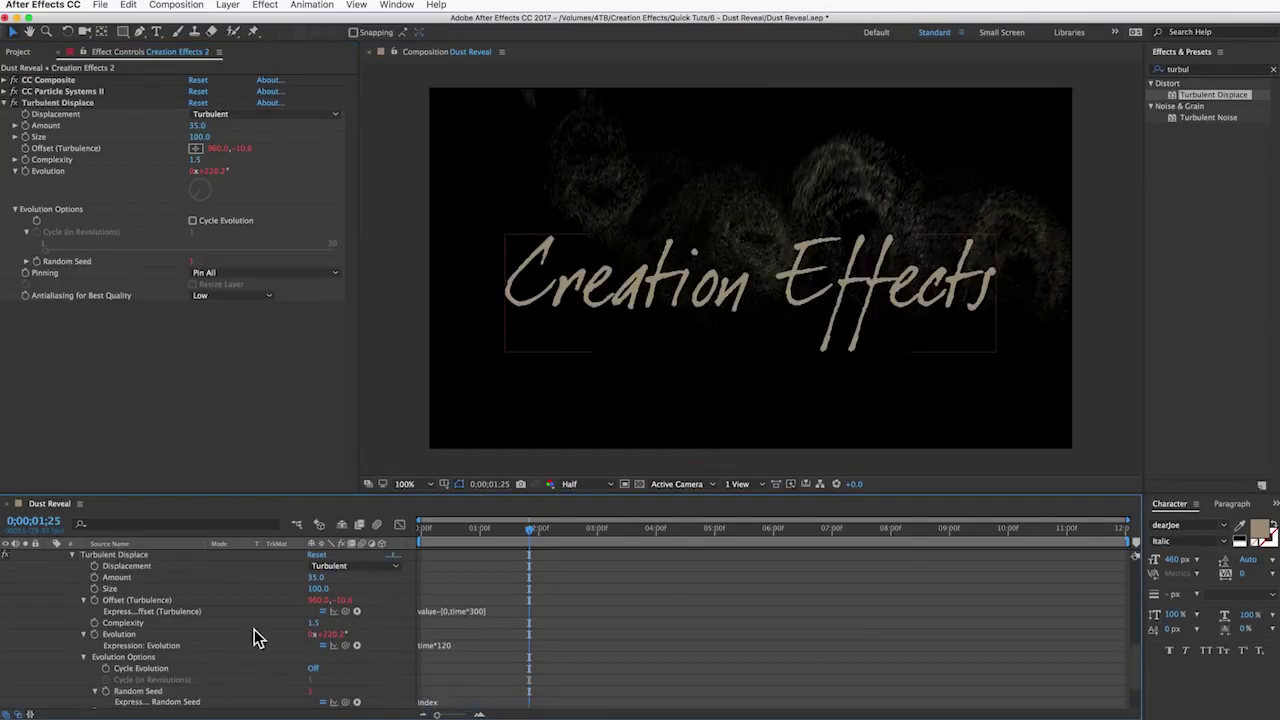
Step: Collapse the Creation Effects 2 layer, duplicate it twice and preview the layered dust
scroll(254, 629, up, 10)
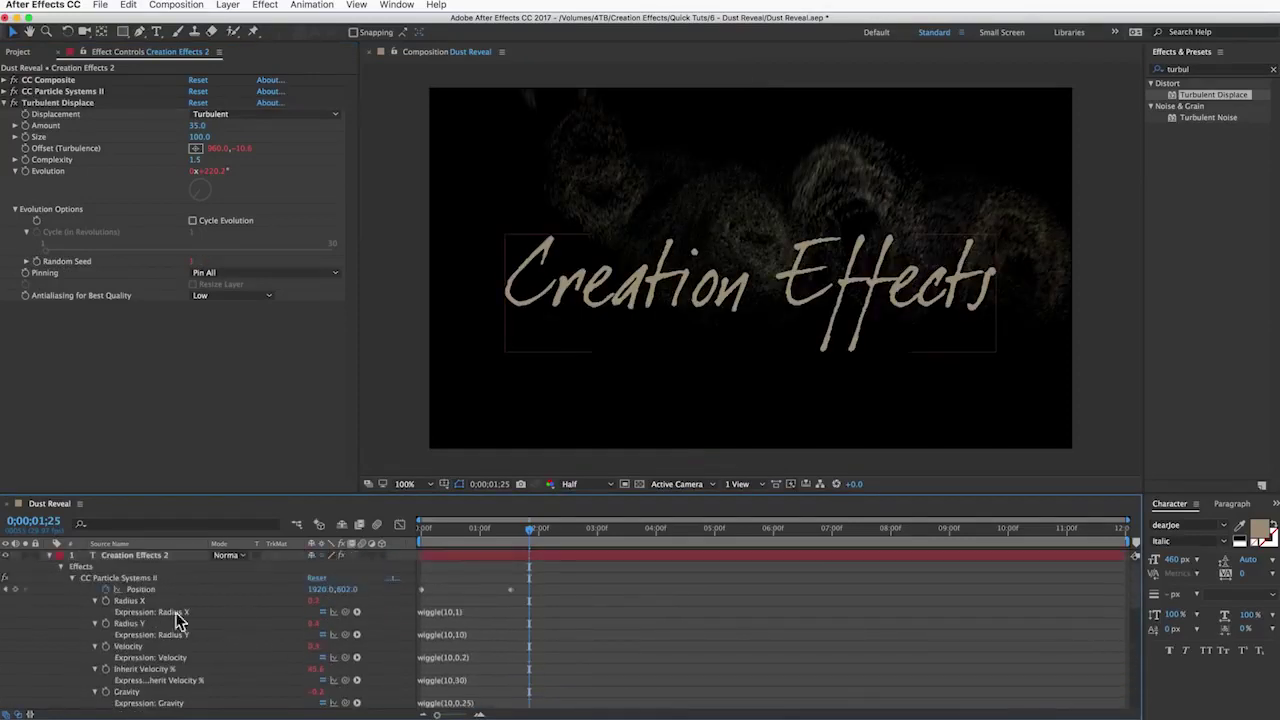
click(49, 556)
click(145, 556)
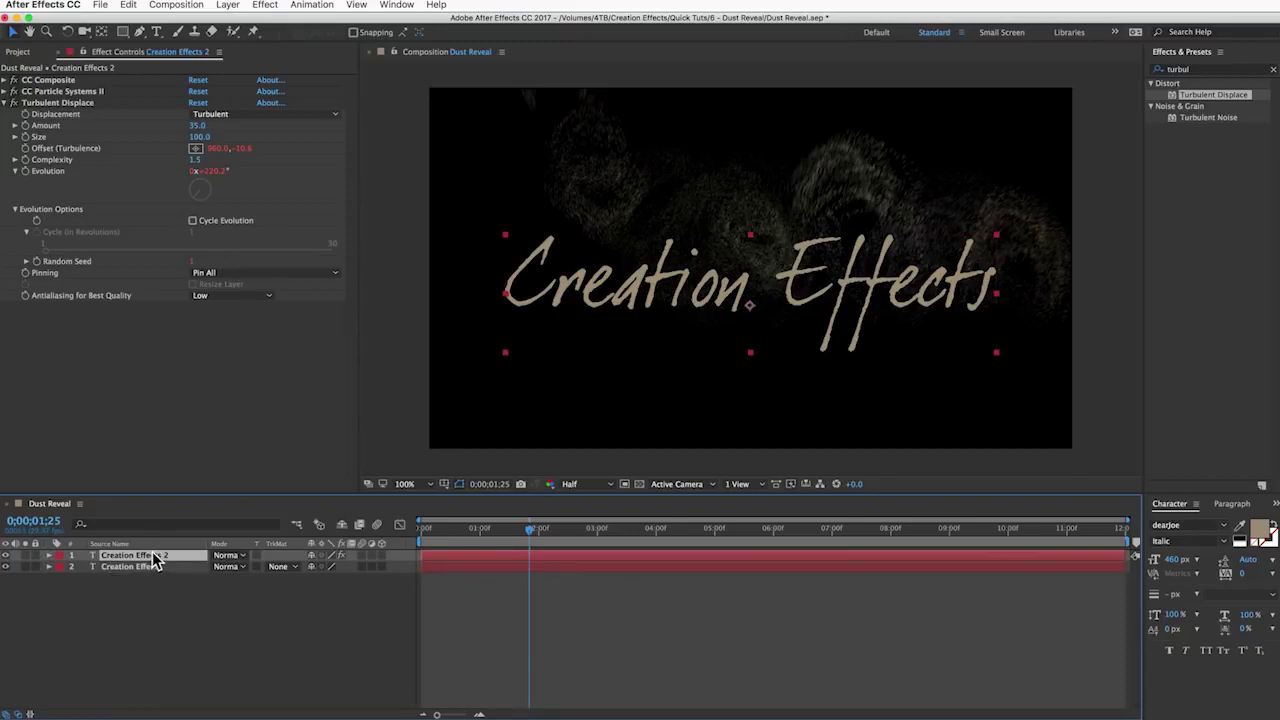
key(super+d)
key(super+d)
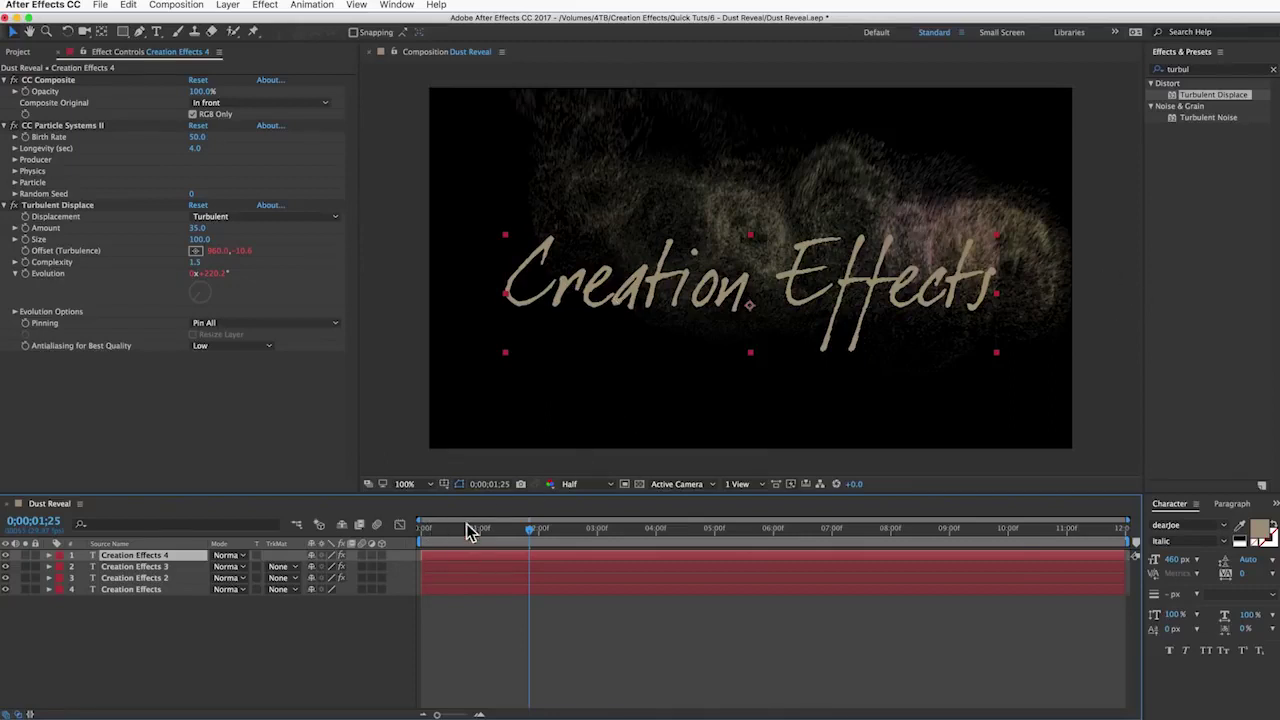
key(space)
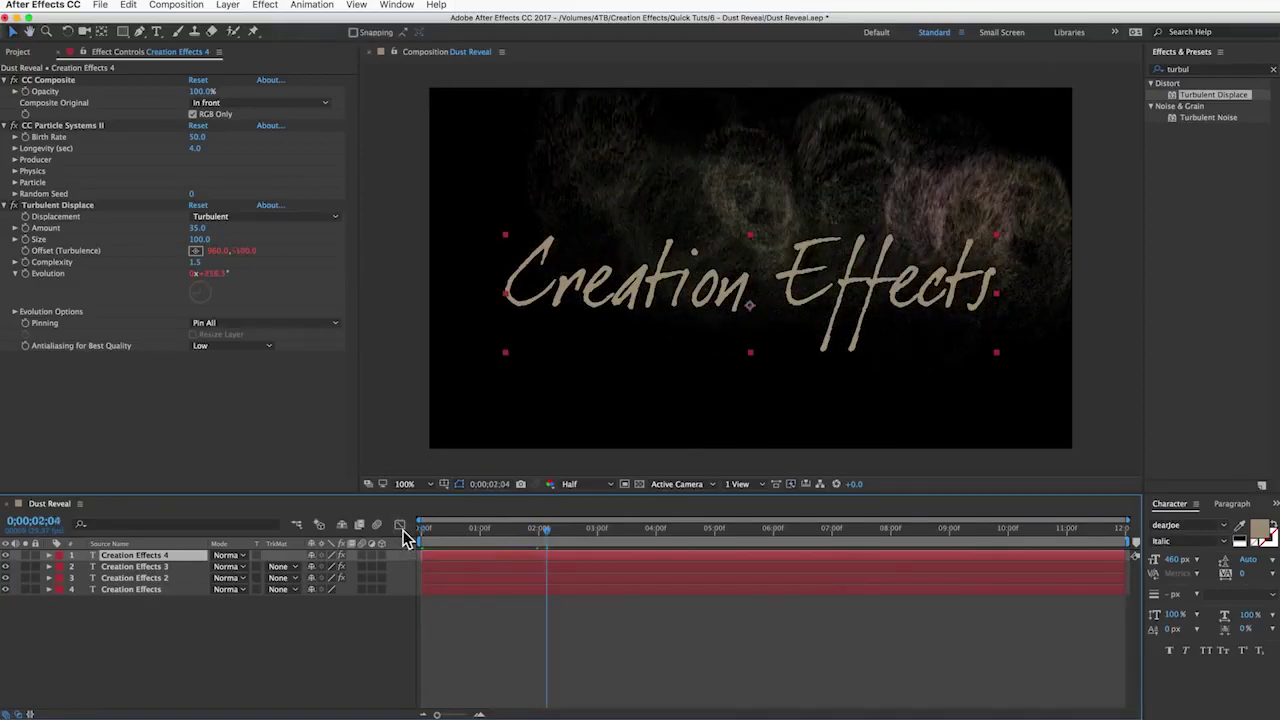
Step: Isolate the three dust layers at 0;00;00;25, and switch the solo to the original Creation Effects layer
drag(530, 540, 471, 539)
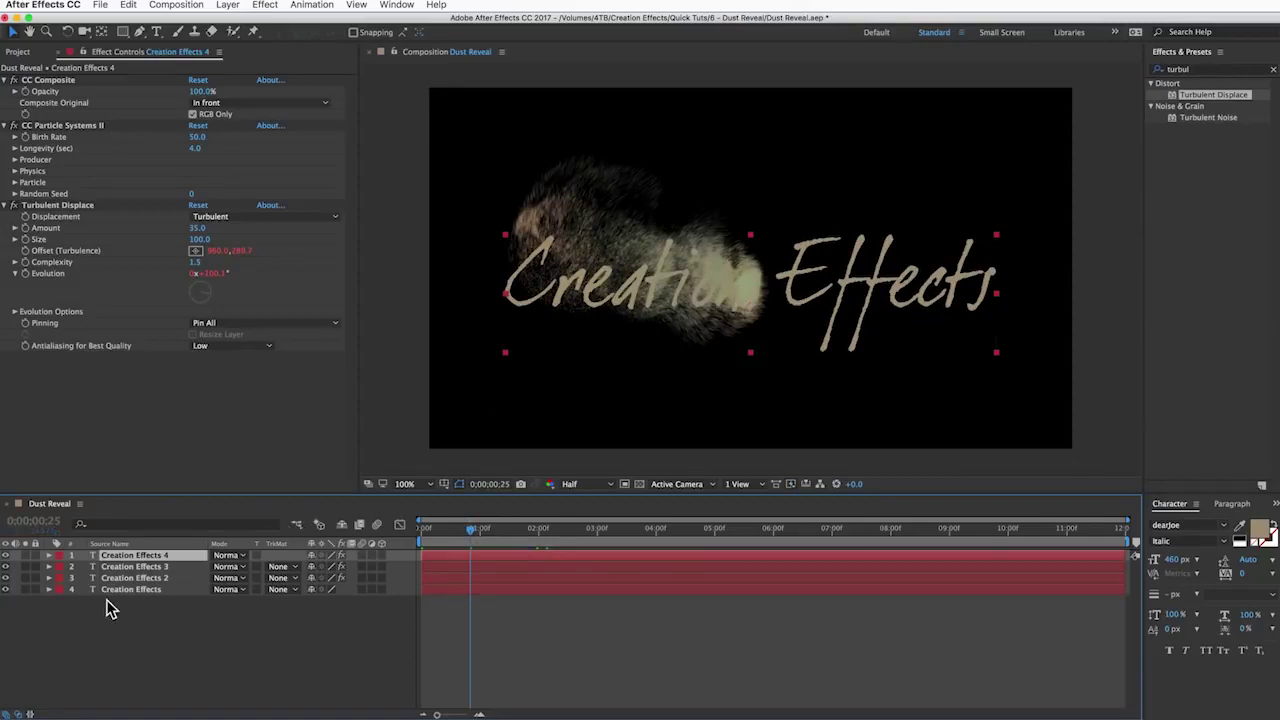
click(25, 578)
click(25, 555)
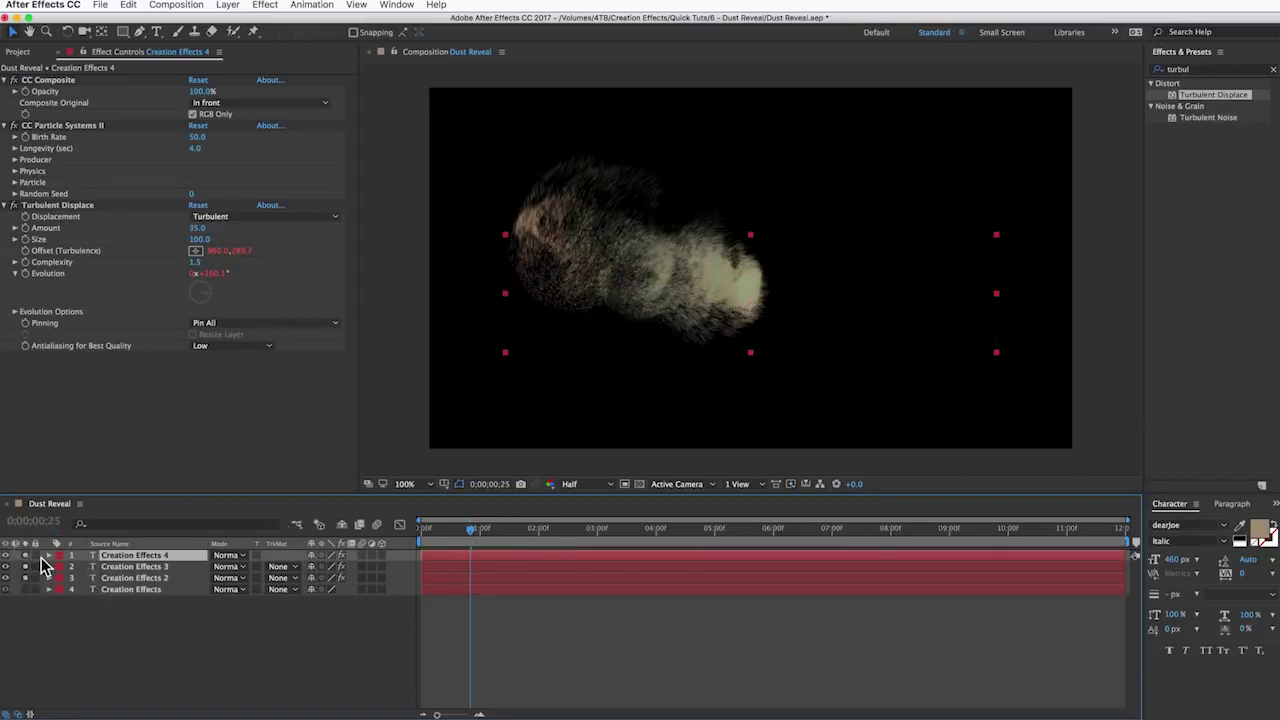
click(27, 579)
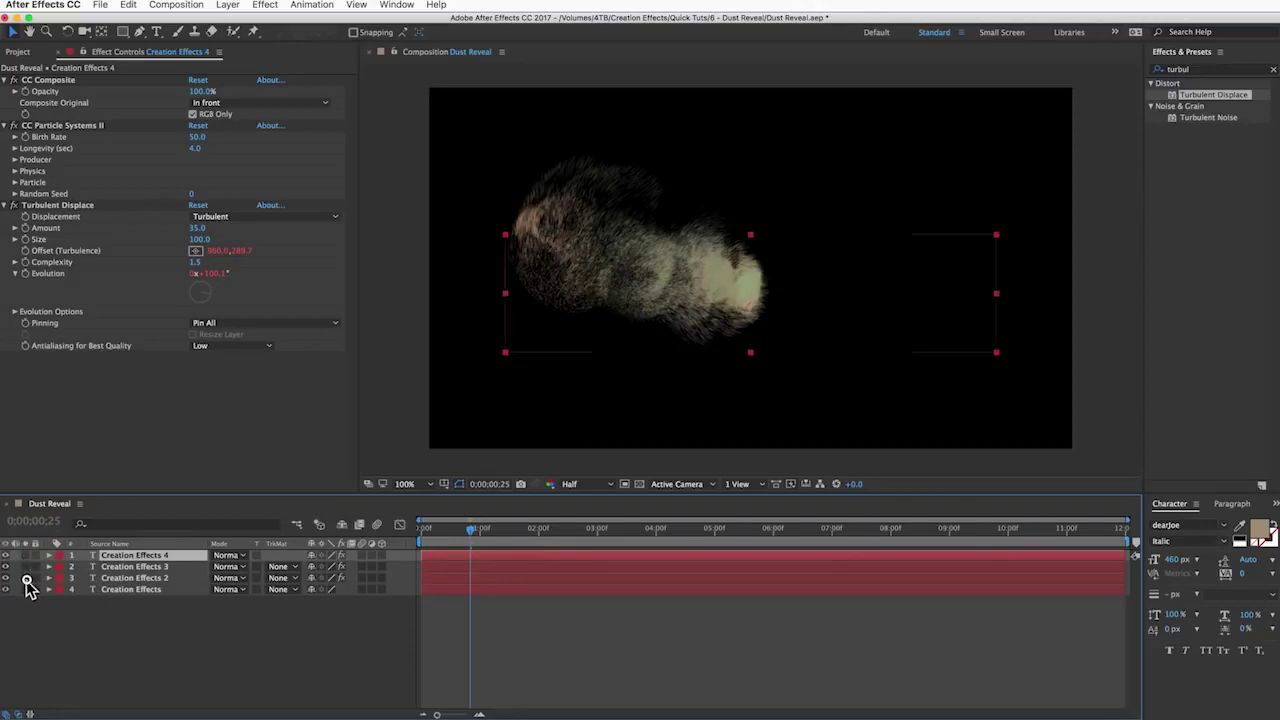
click(26, 590)
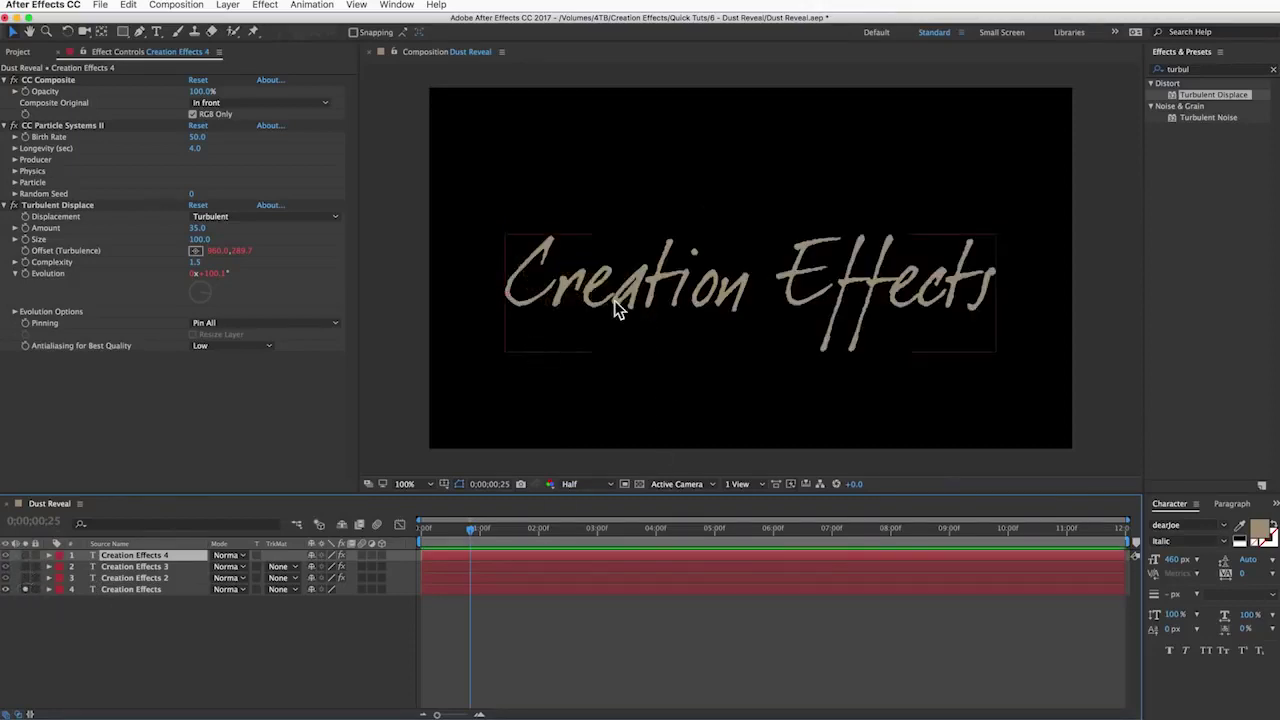
Step: Apply the Linear Wipe effect to the original Creation Effects layer and set its Feather to 50
click(145, 590)
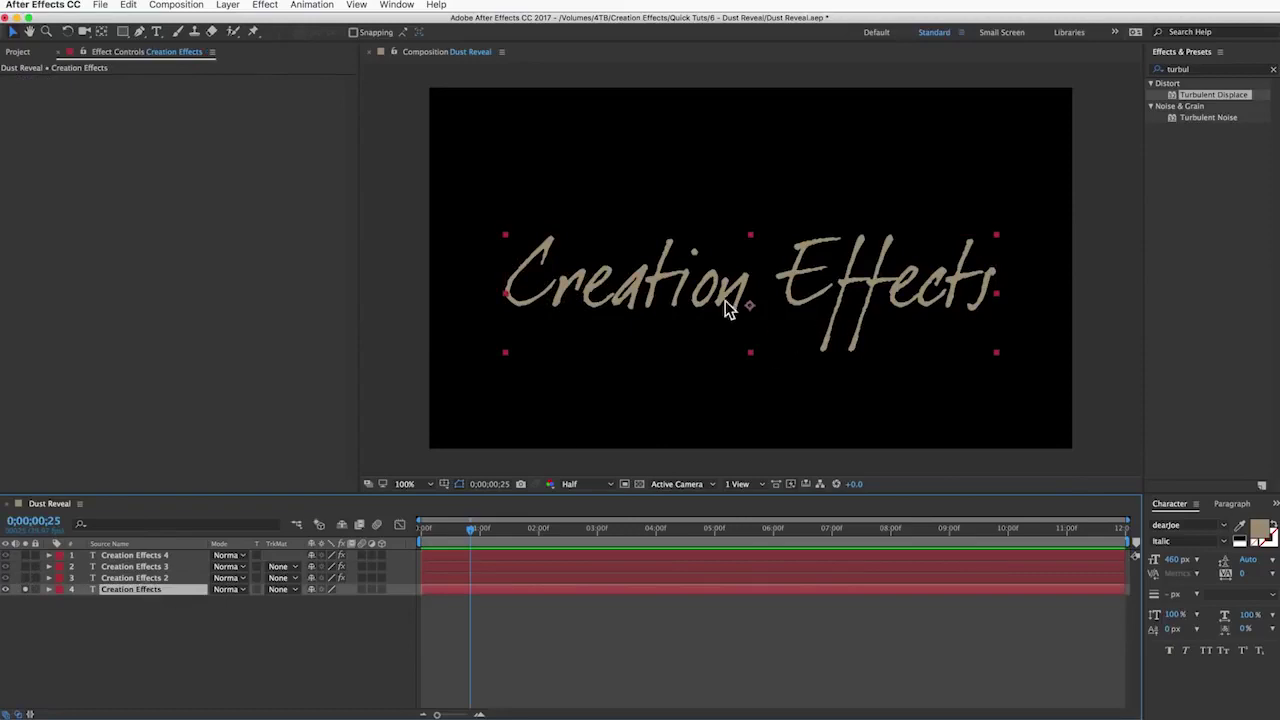
click(1205, 70)
text(linear wip)
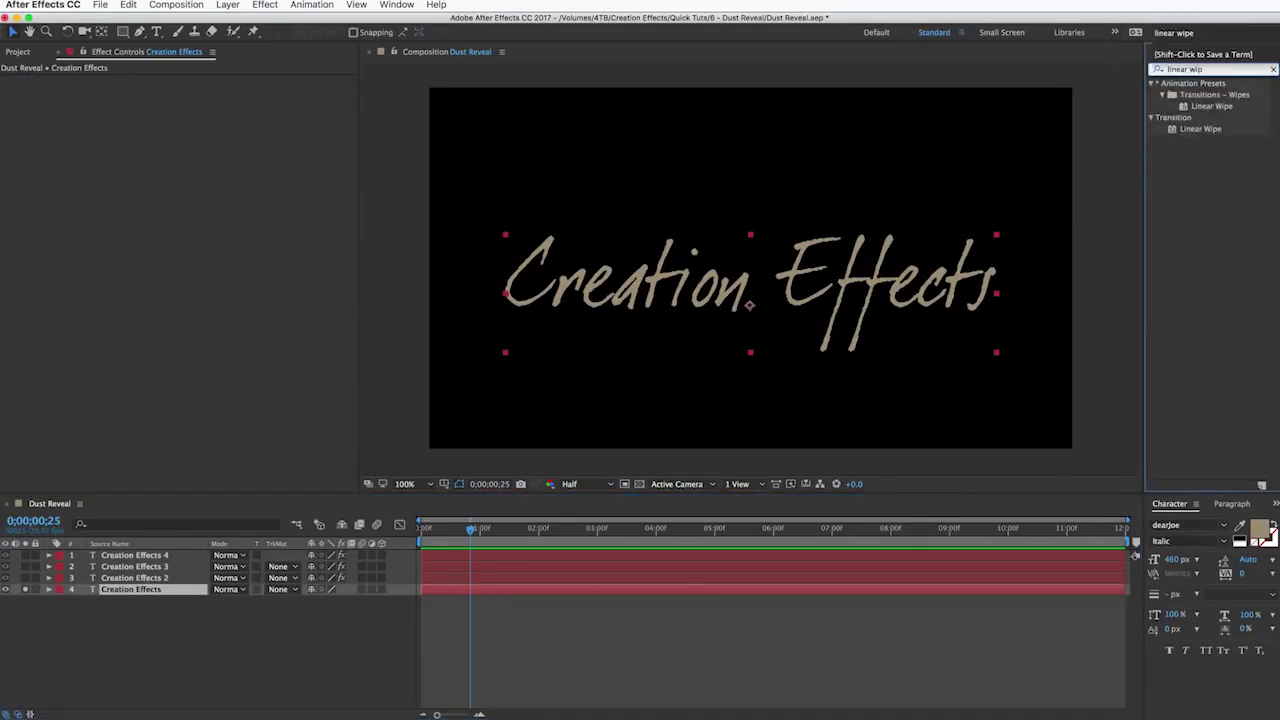
double_click(1200, 128)
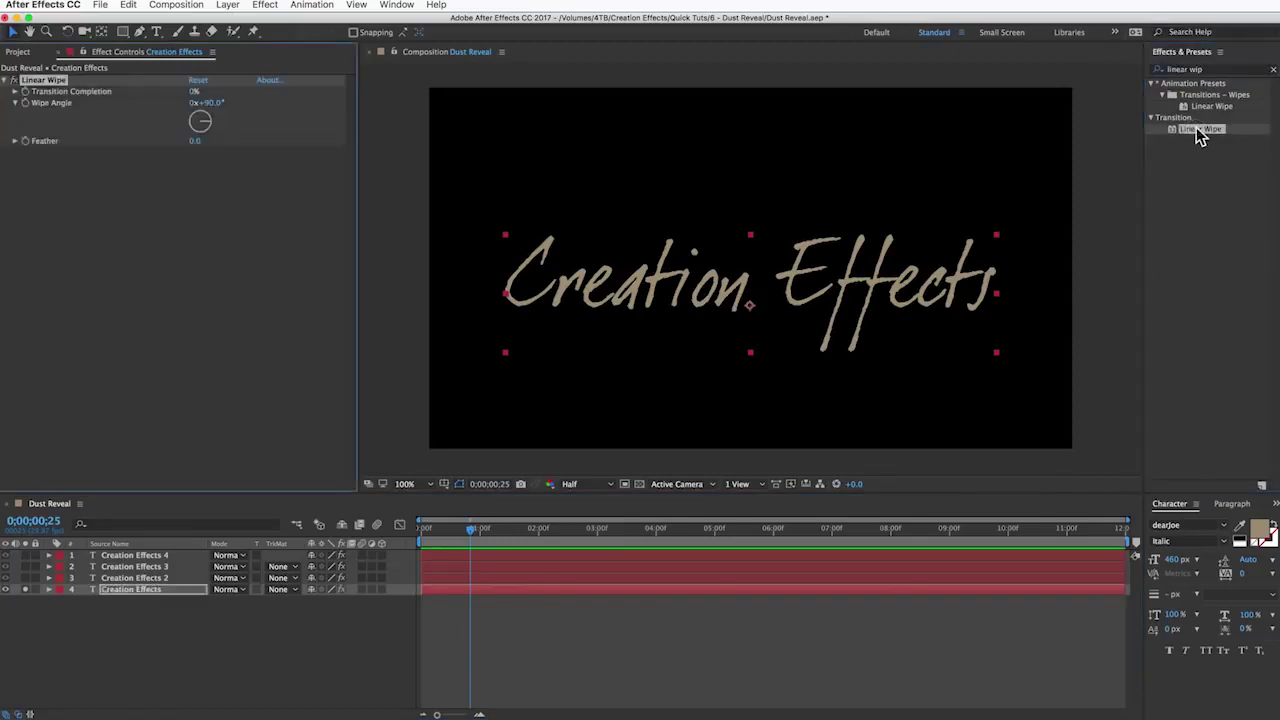
click(196, 143)
text(50)
key(Return)
drag(192, 92, 217, 92)
key(super+z)
Step: Reveal the Creation Effects 2 keyframes and keyframe the original layer's Linear Wipe Transition Completion at 0% at 0;00;00;00
click(139, 578)
key(u)
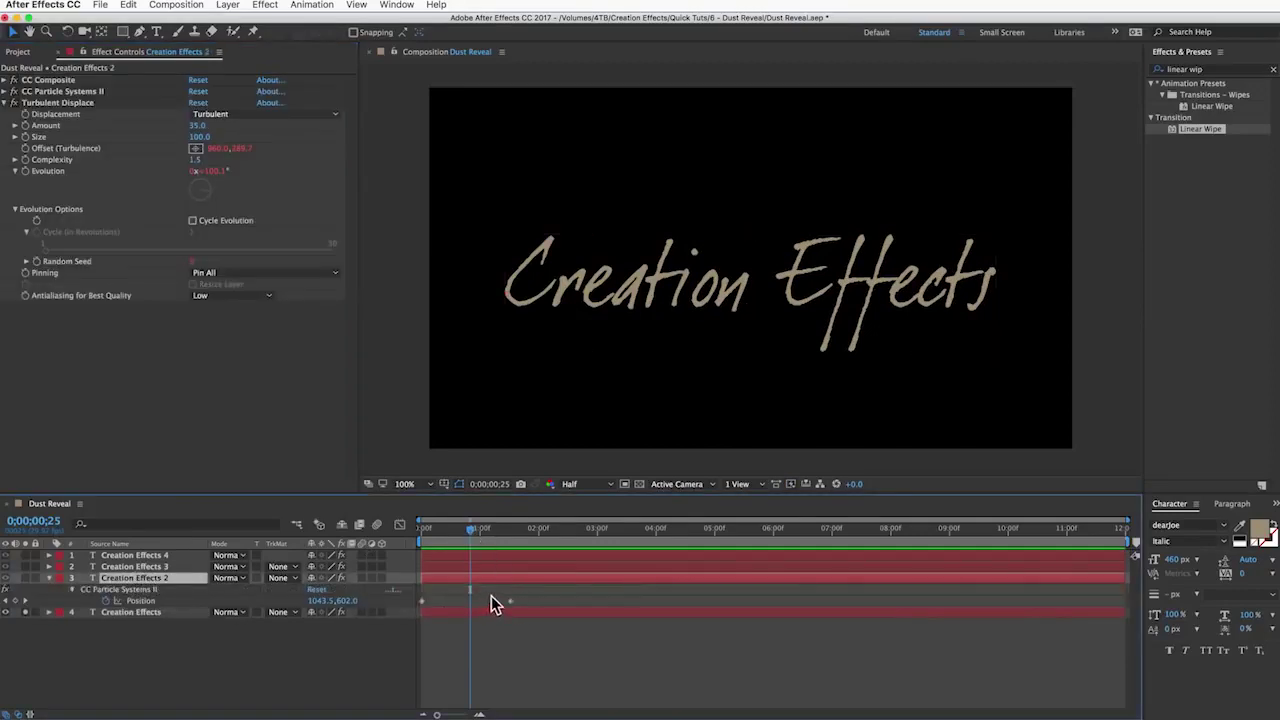
drag(465, 530, 337, 531)
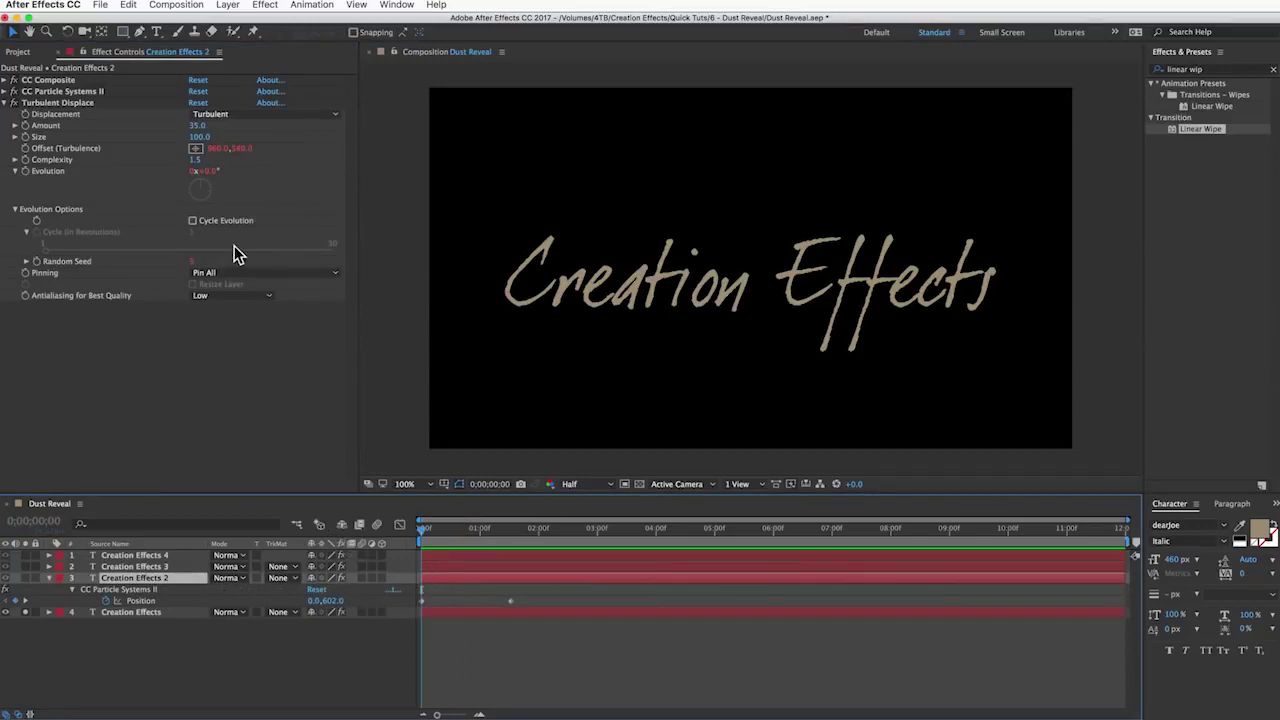
click(5, 102)
click(135, 611)
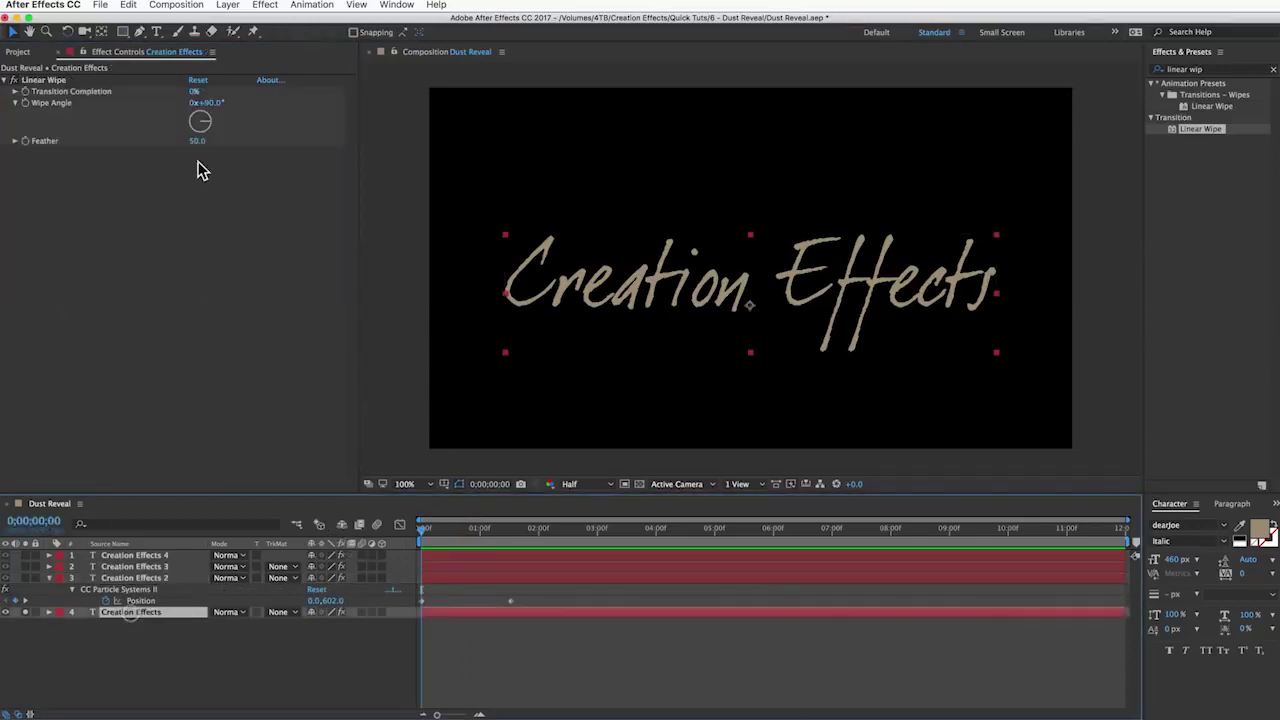
click(28, 95)
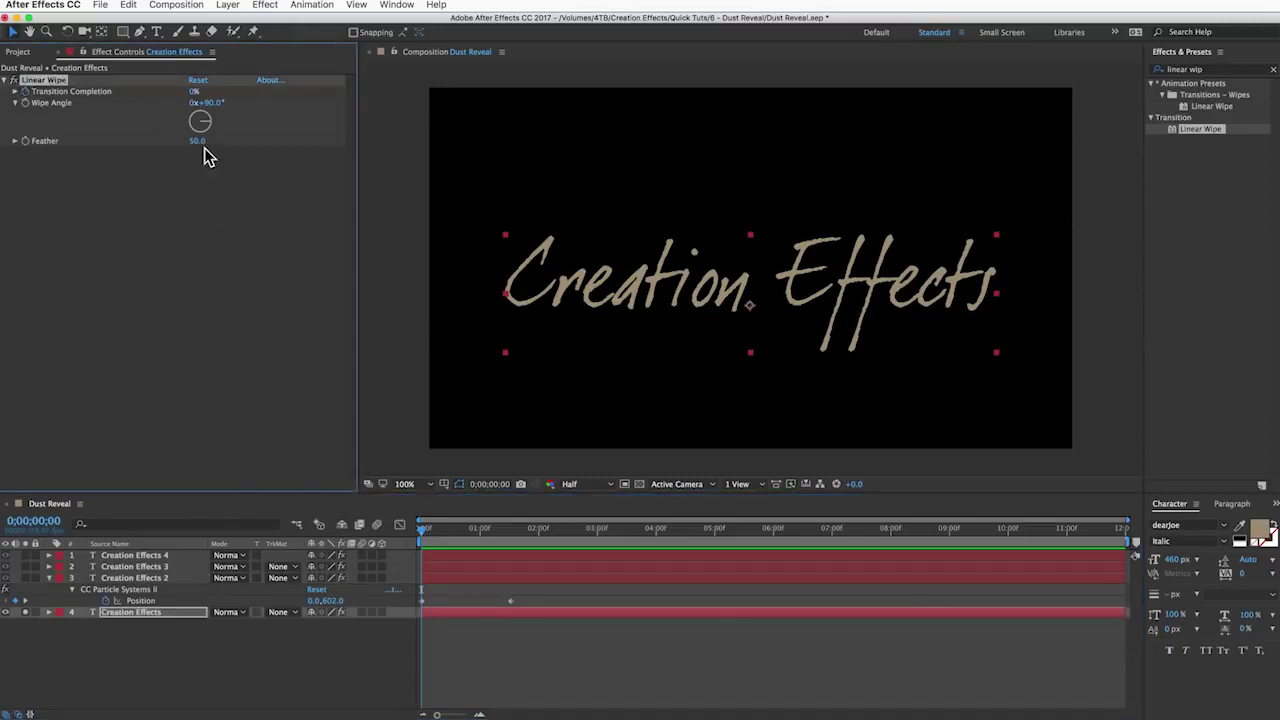
Step: Set Transition Completion to 100% at 0;00;01;16 and scrub back to check the wipe together with the dust layers
click(508, 529)
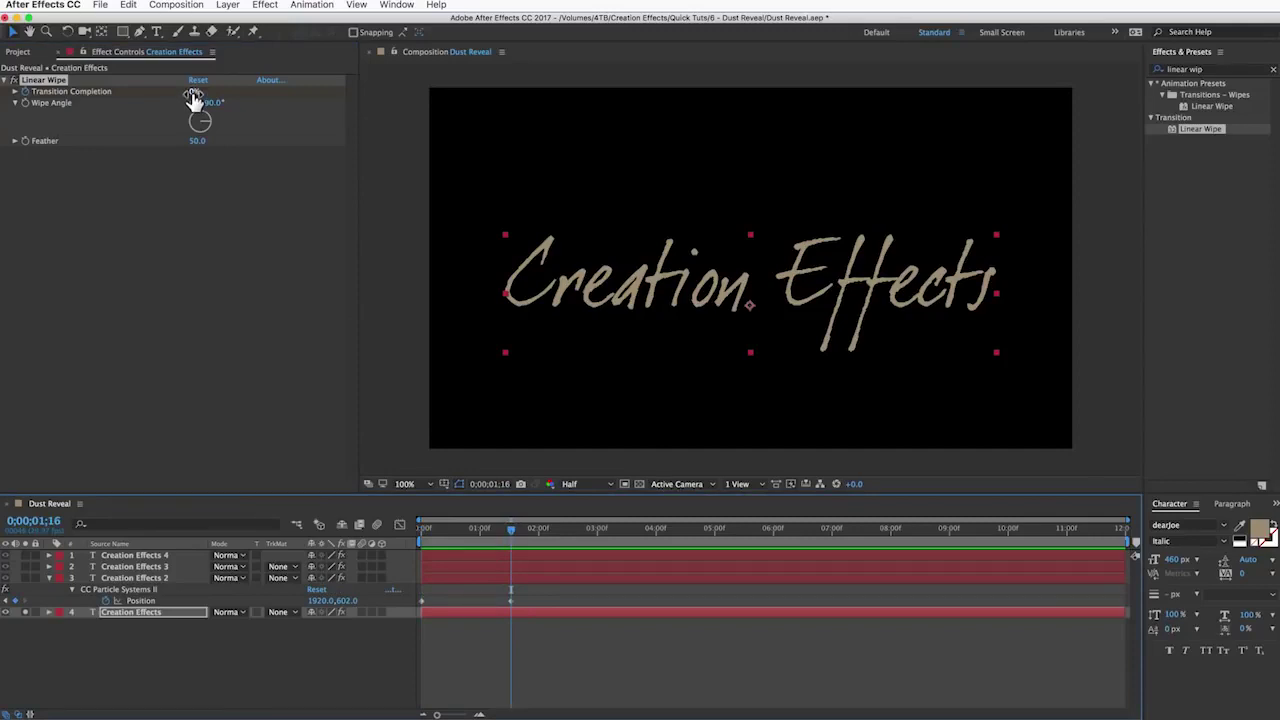
drag(193, 97, 400, 106)
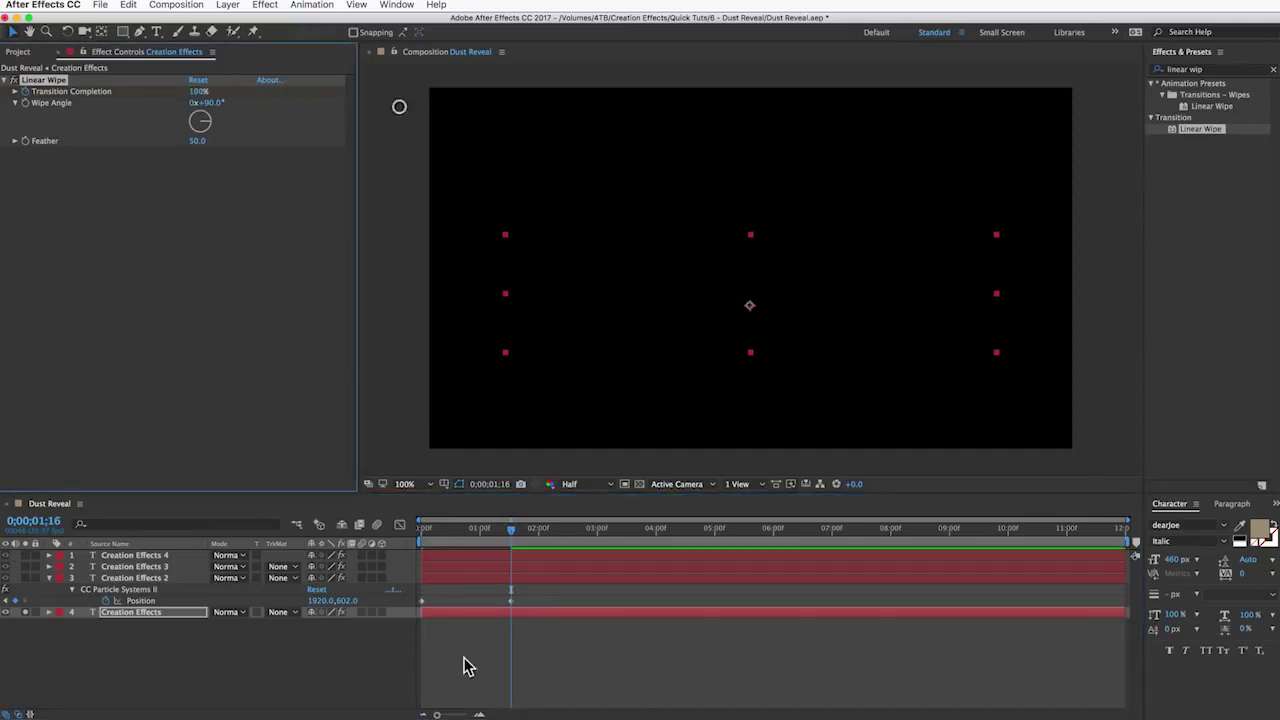
drag(497, 528, 464, 530)
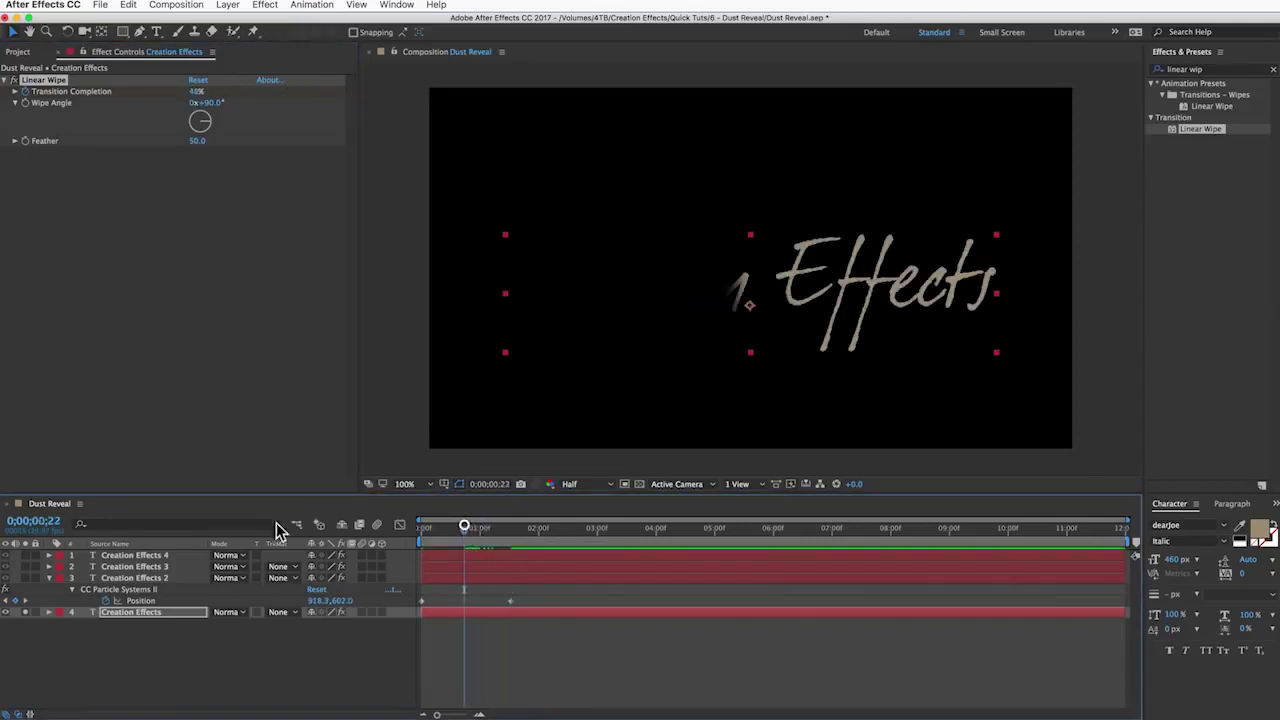
drag(465, 532, 446, 537)
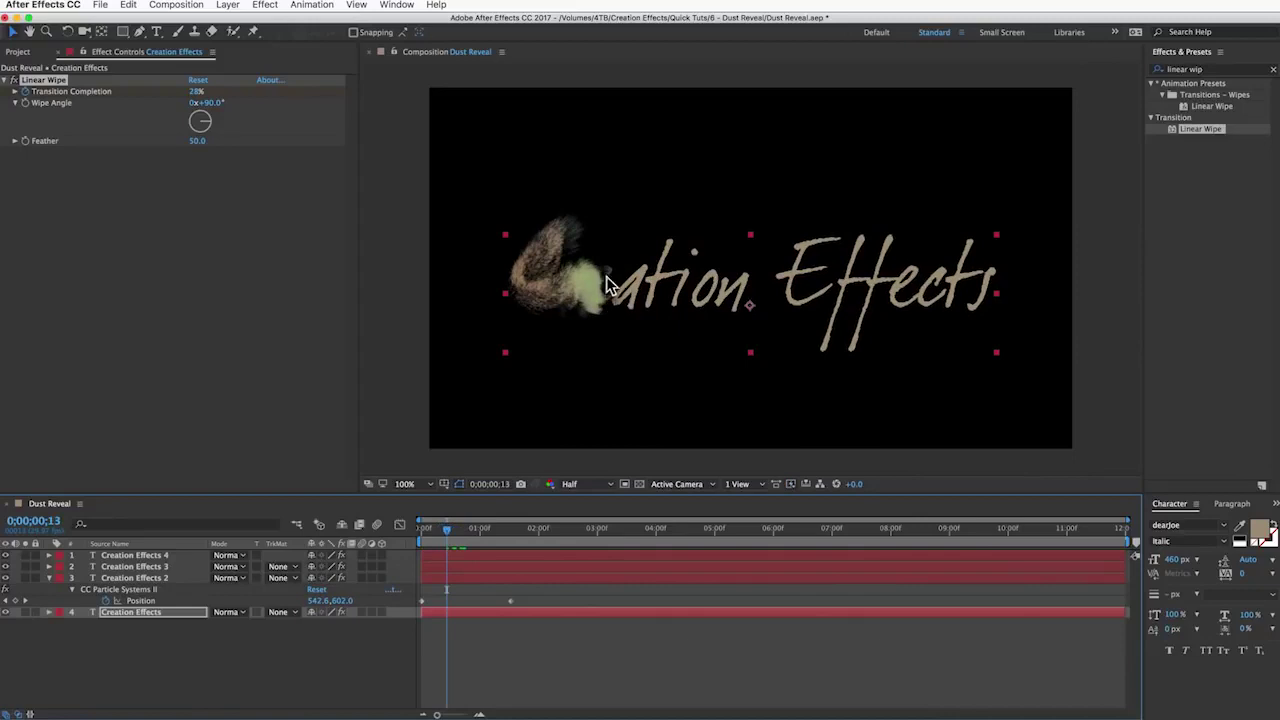
Step: Shift both Transition Completion keyframes of the original text layer slightly later and scrub to check the wipe against the dust
click(527, 613)
key(u)
drag(527, 642, 419, 642)
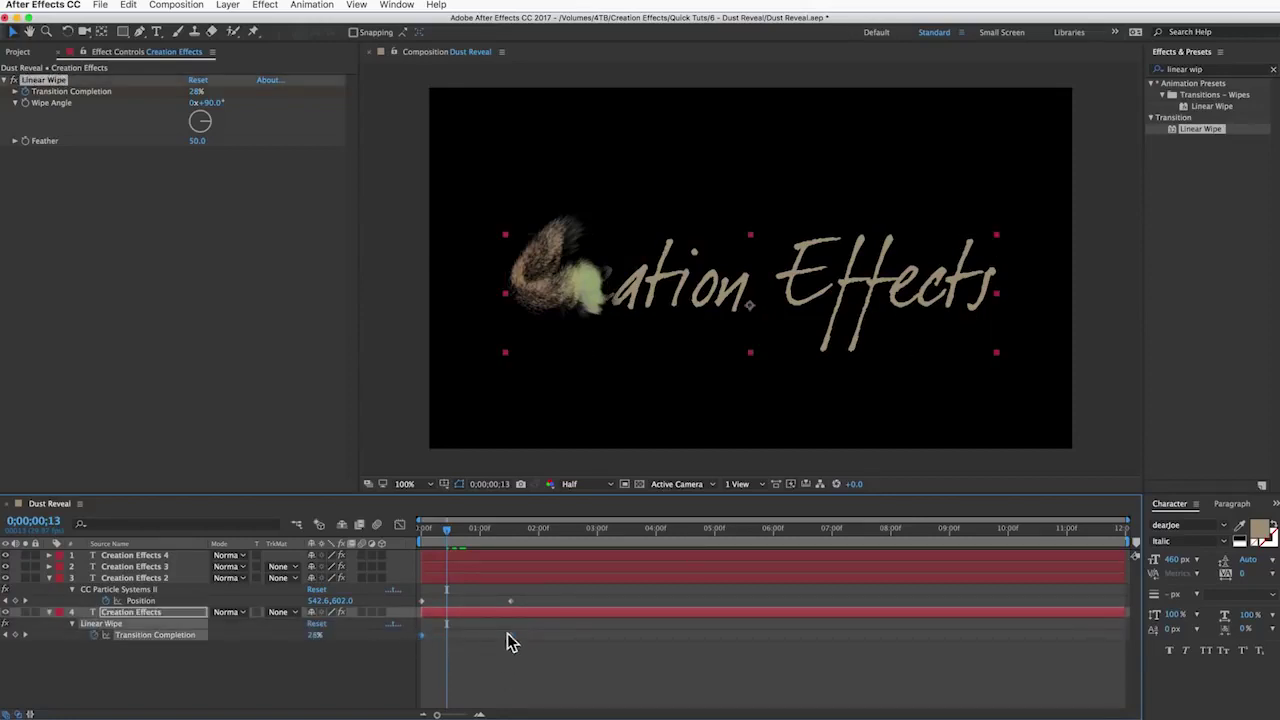
drag(509, 635, 508, 635)
drag(508, 634, 512, 637)
drag(452, 533, 483, 540)
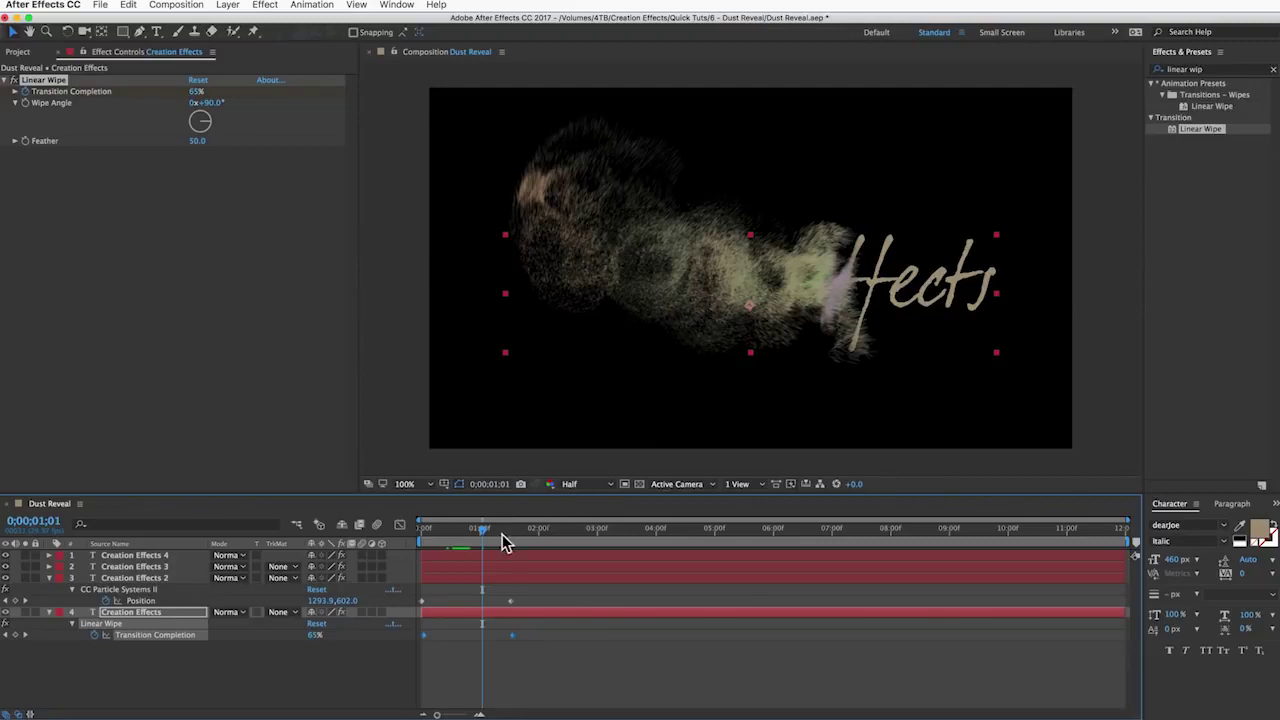
drag(487, 537, 489, 534)
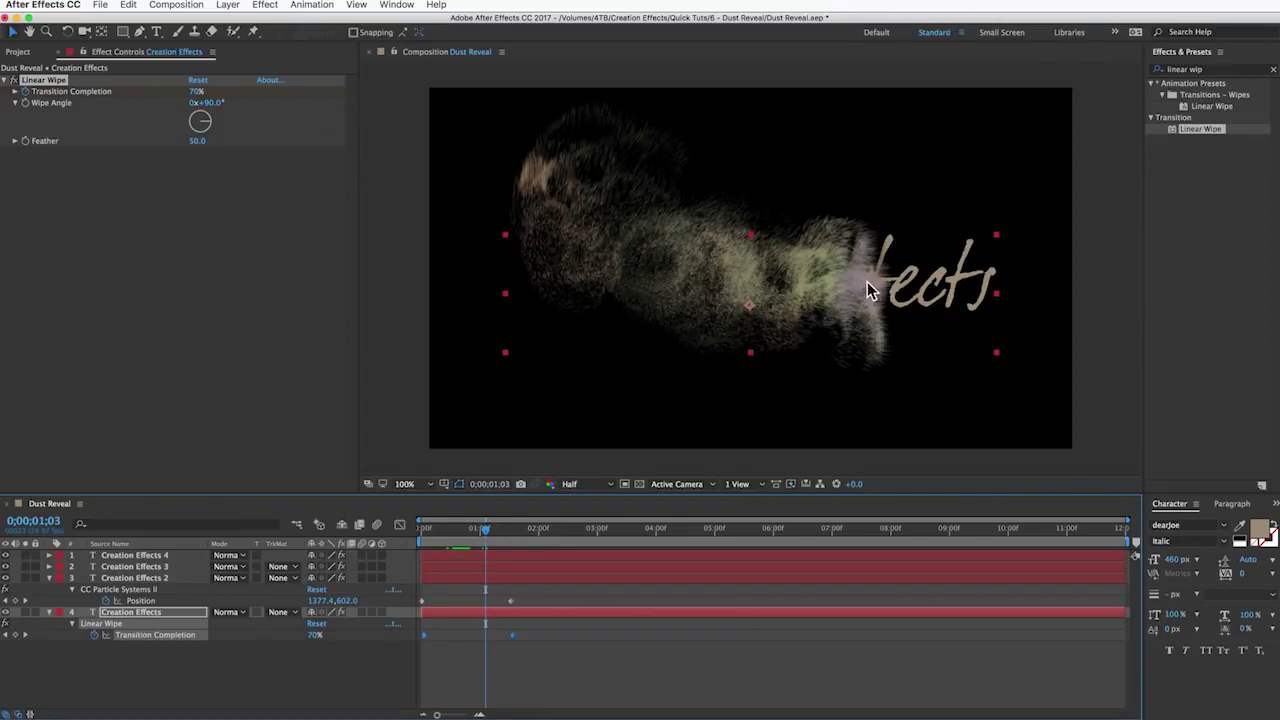
Step: Collapse the expanded text layers and create a black solid named Sand Texture
click(49, 612)
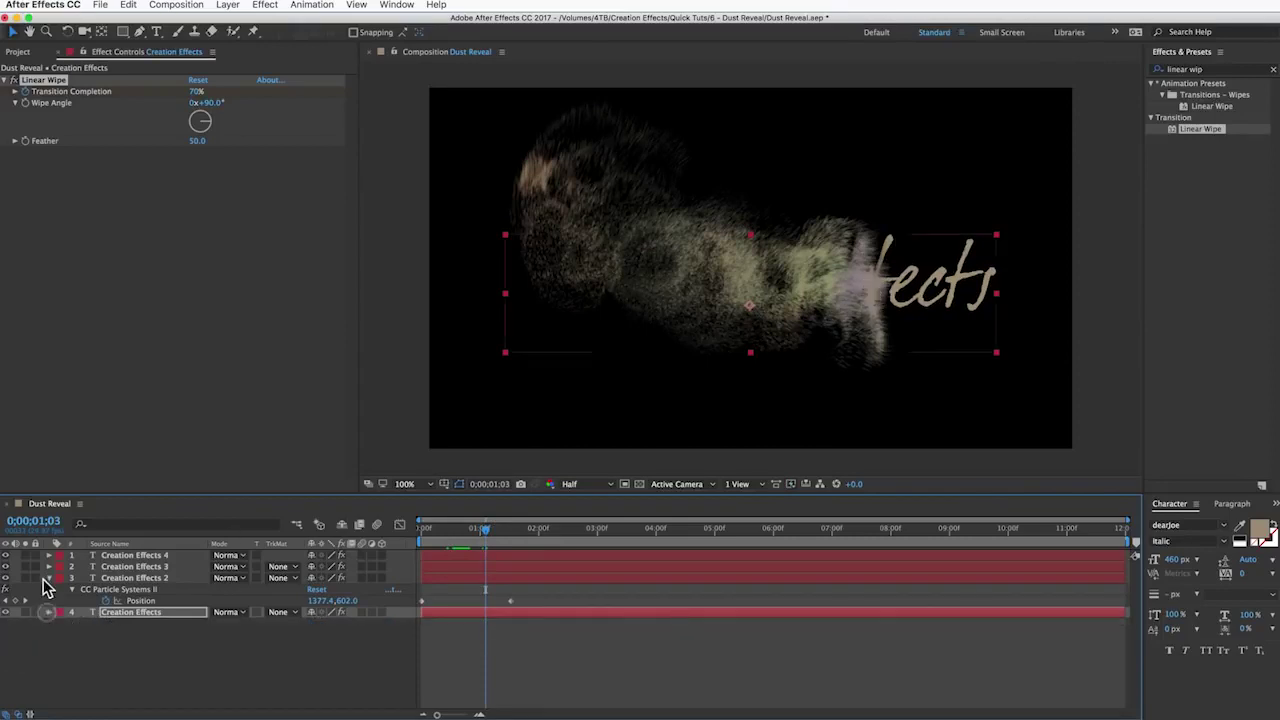
click(49, 578)
click(110, 643)
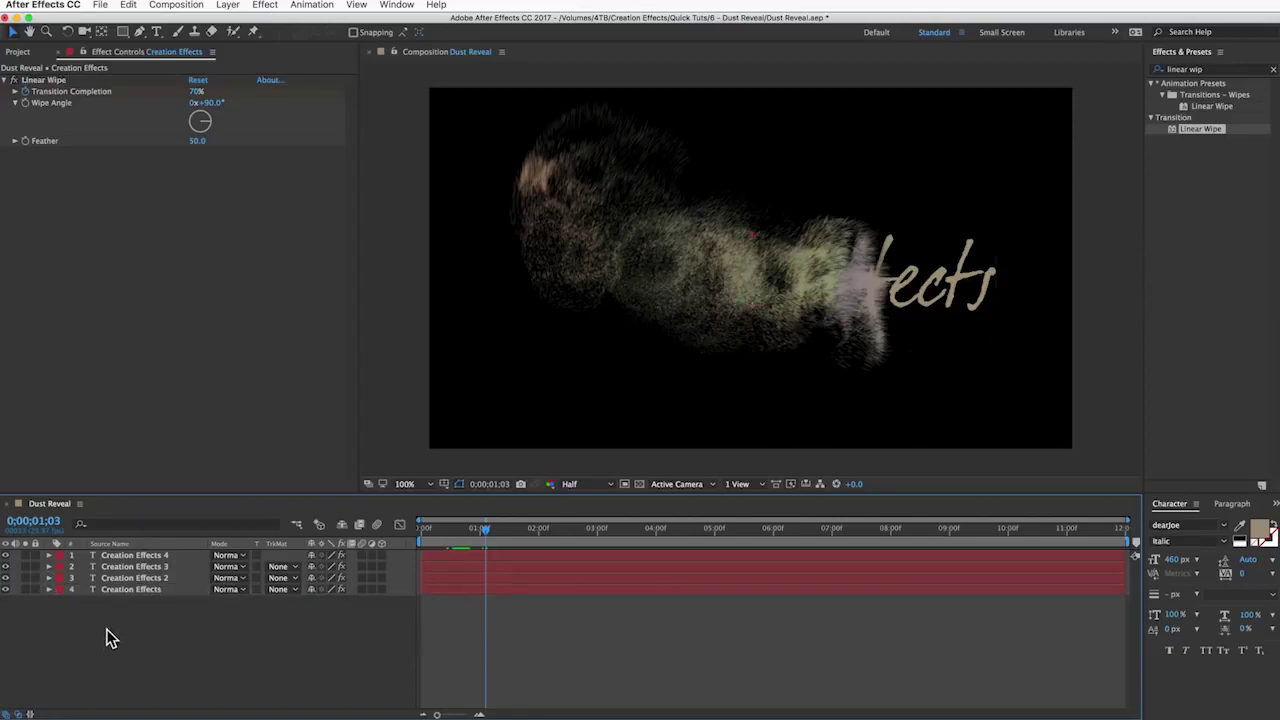
click(228, 5)
mouse_move(236, 21)
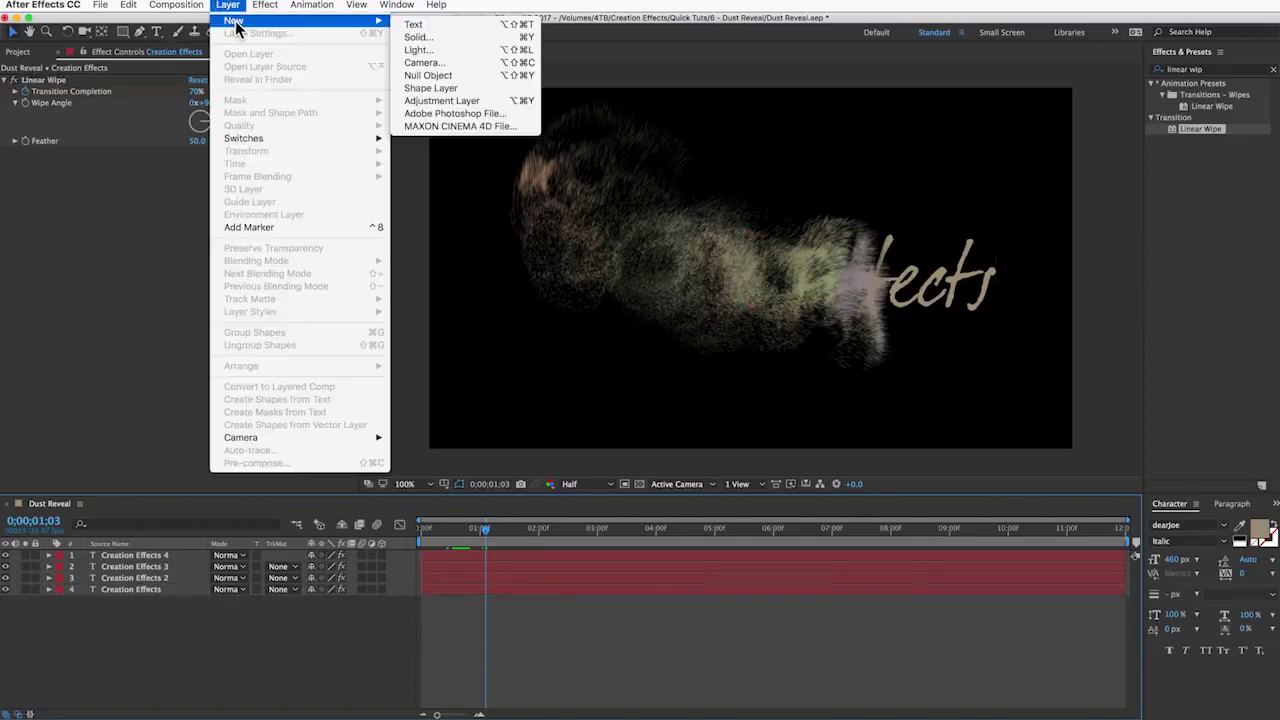
click(452, 37)
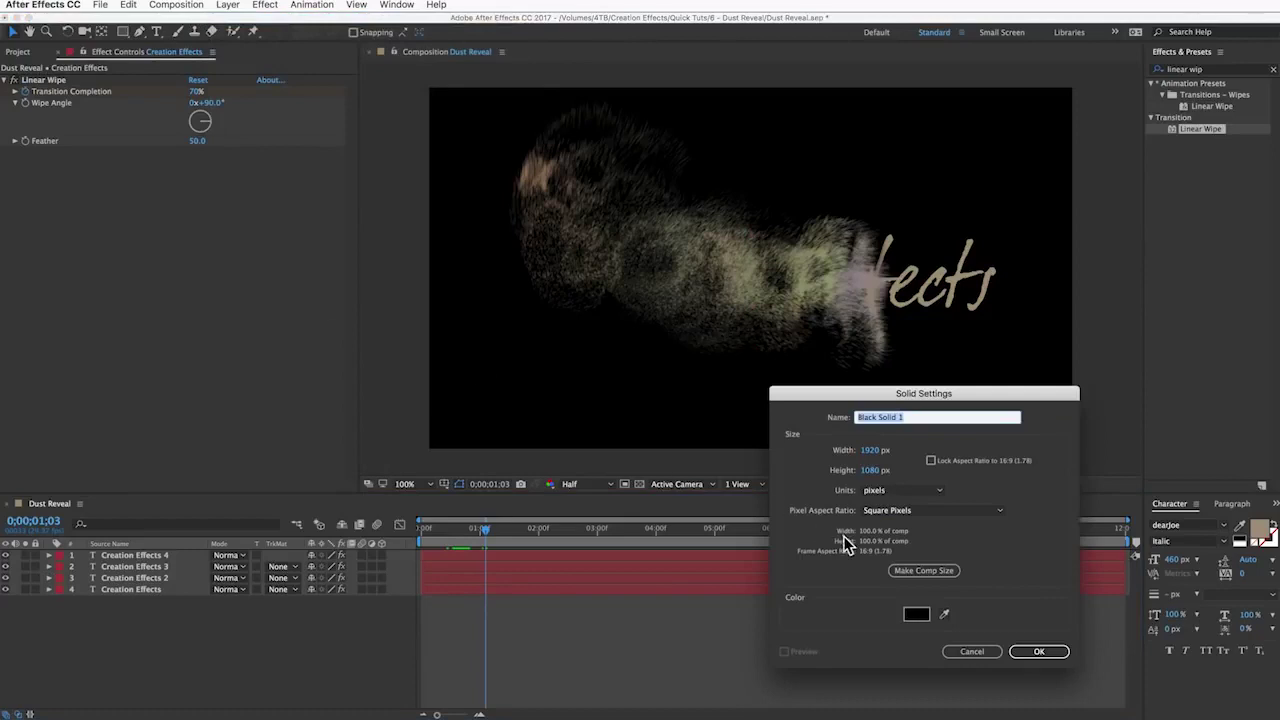
text(Sand Texture)
key(Return)
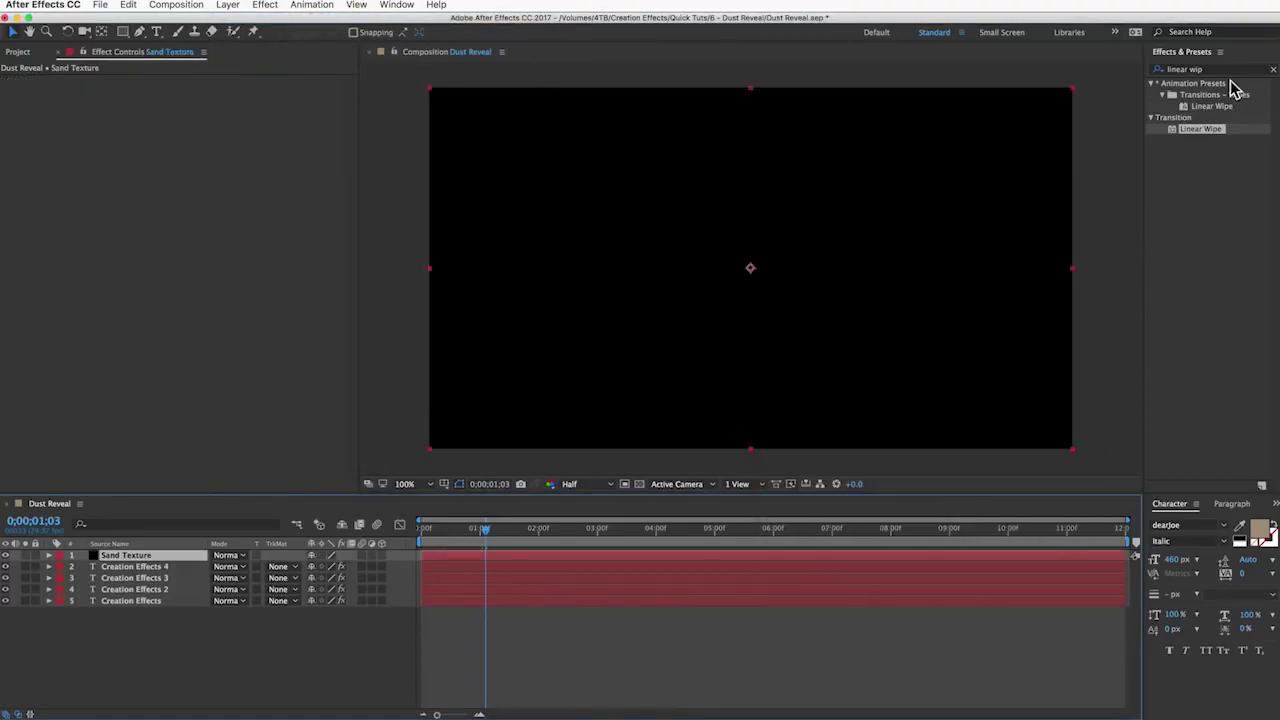
Step: Apply Turbulent Noise to the Sand Texture solid with its Scale at 1 and Contrast at 221
drag(1205, 69, 1100, 46)
text(turbu)
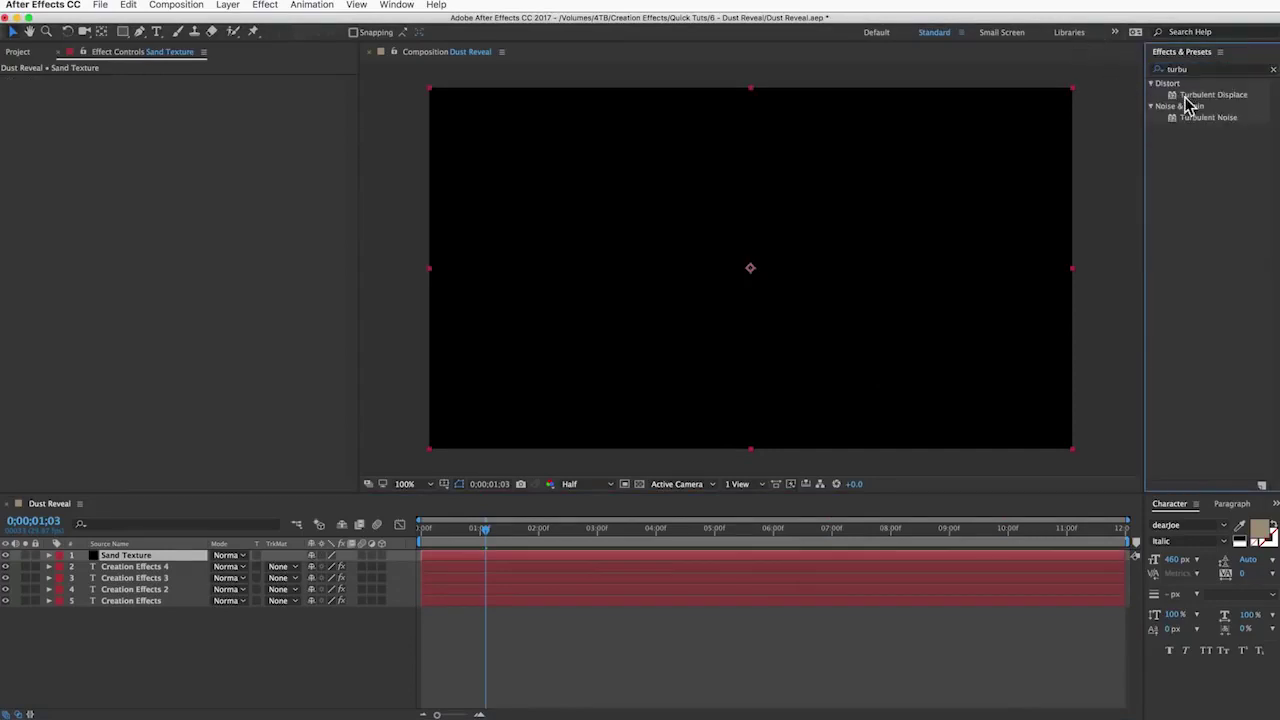
click(1203, 116)
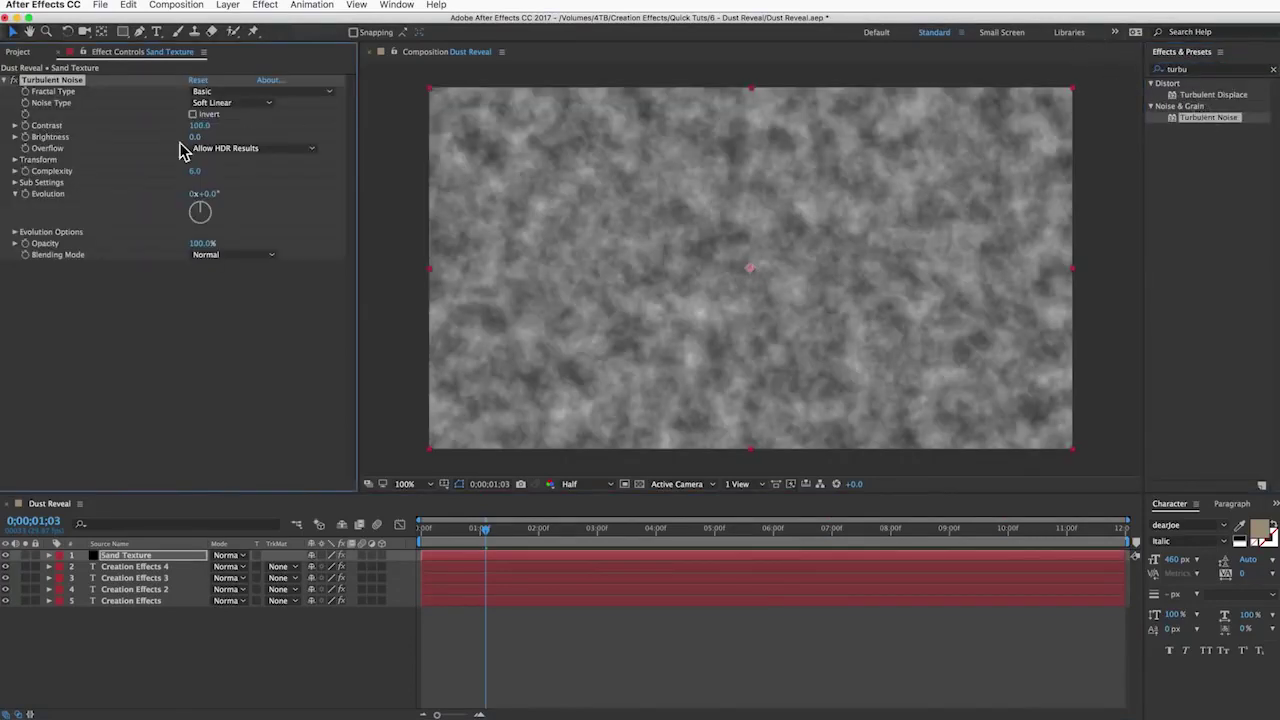
click(15, 159)
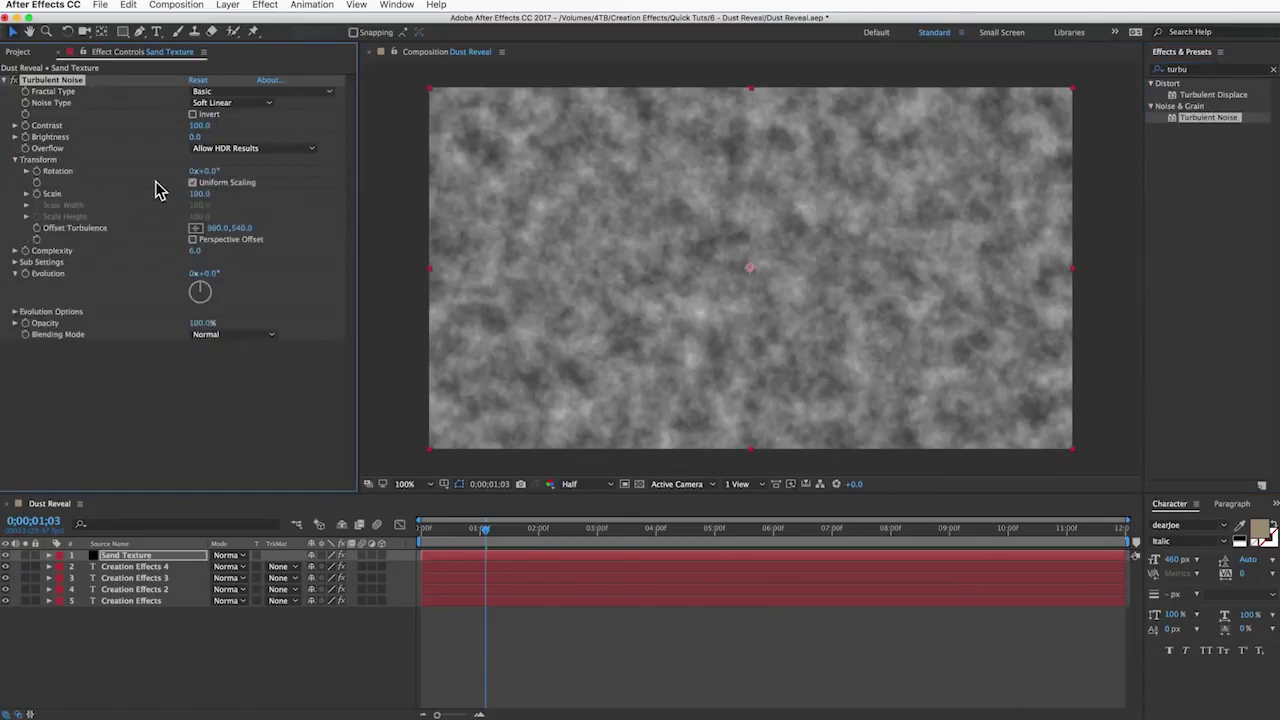
drag(197, 194, 51, 195)
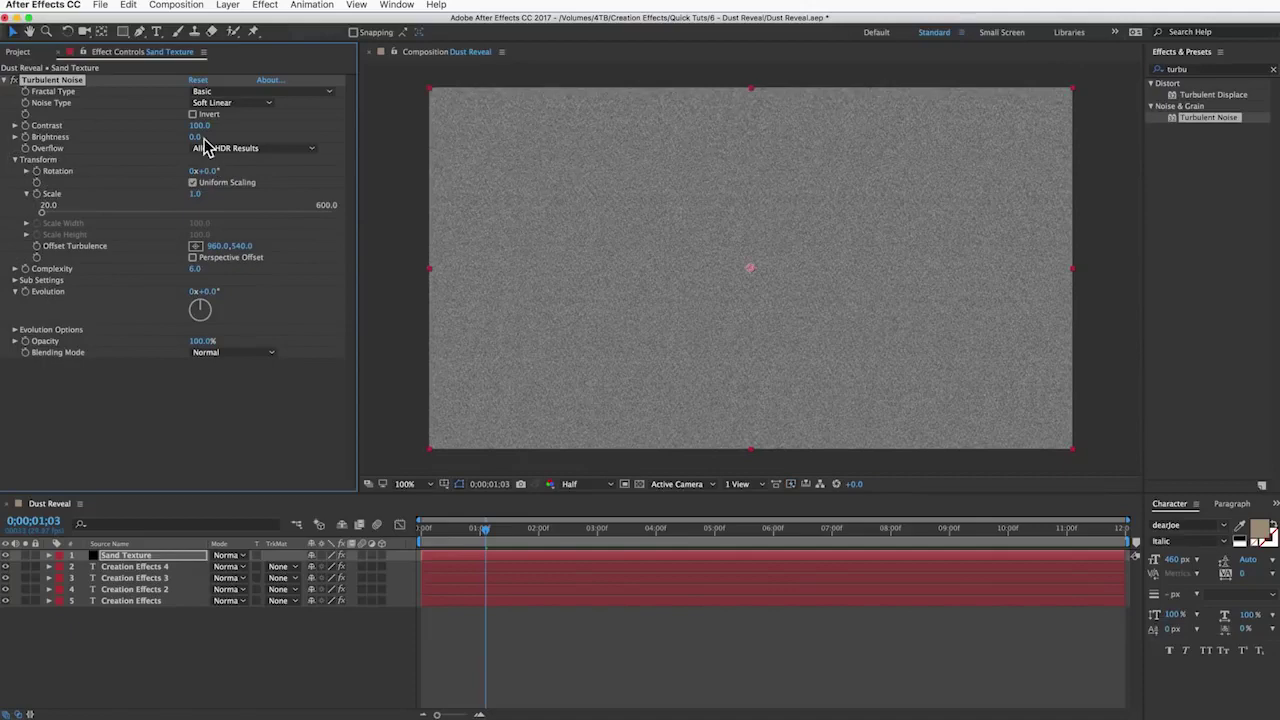
drag(199, 126, 276, 122)
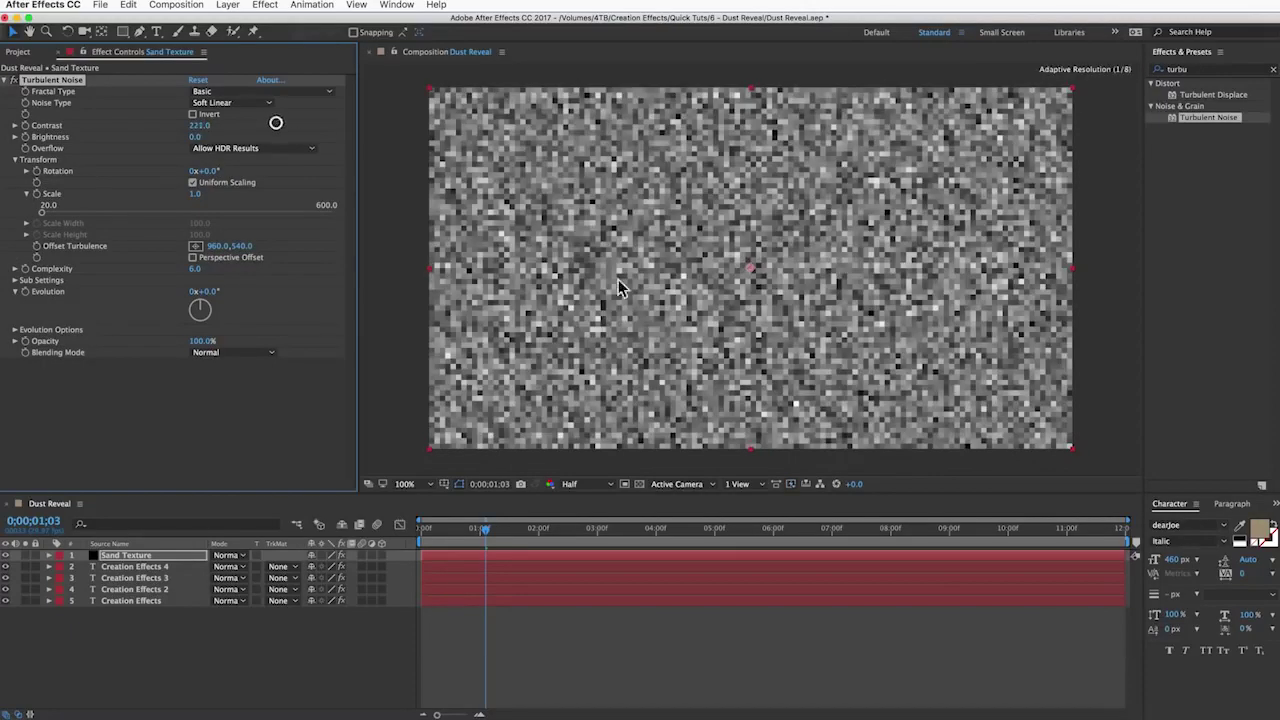
click(4, 80)
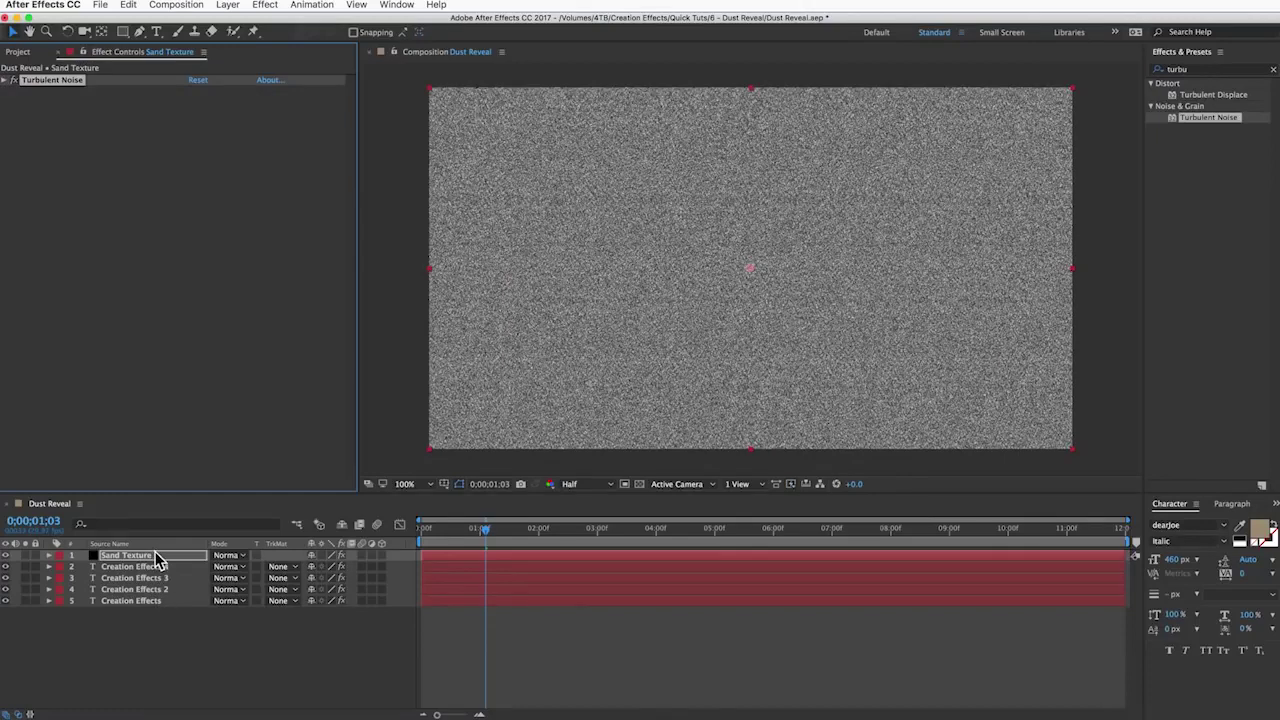
Step: Pre-compose the Sand Texture layer as Sand Texture Comp, moving all attributes into it, and return to the Dust Reveal composition
click(156, 557)
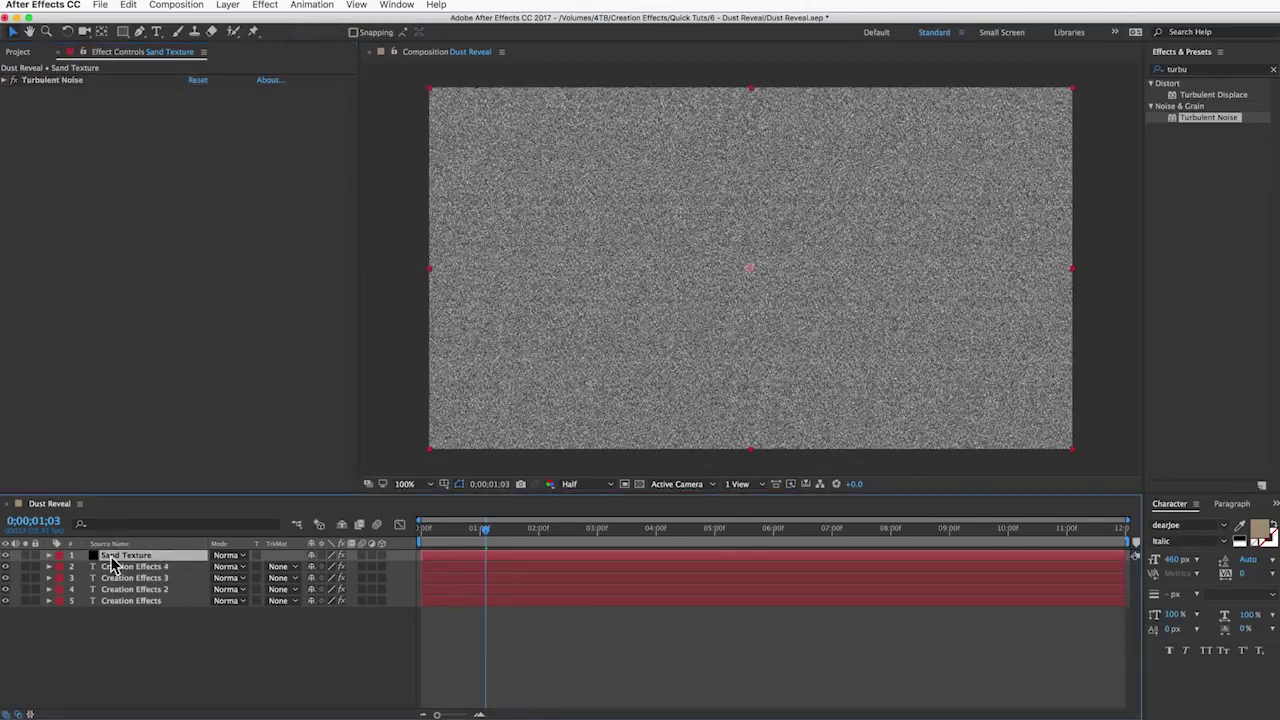
click(227, 5)
click(292, 464)
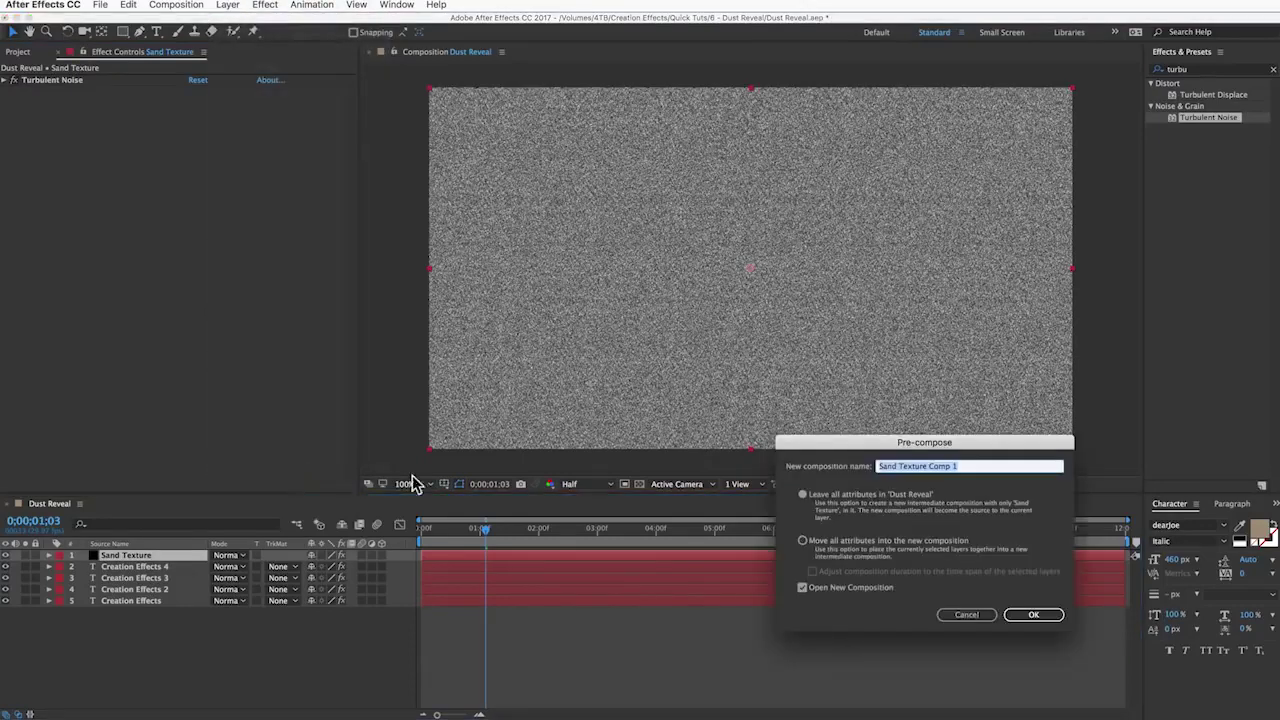
click(822, 541)
drag(968, 467, 781, 428)
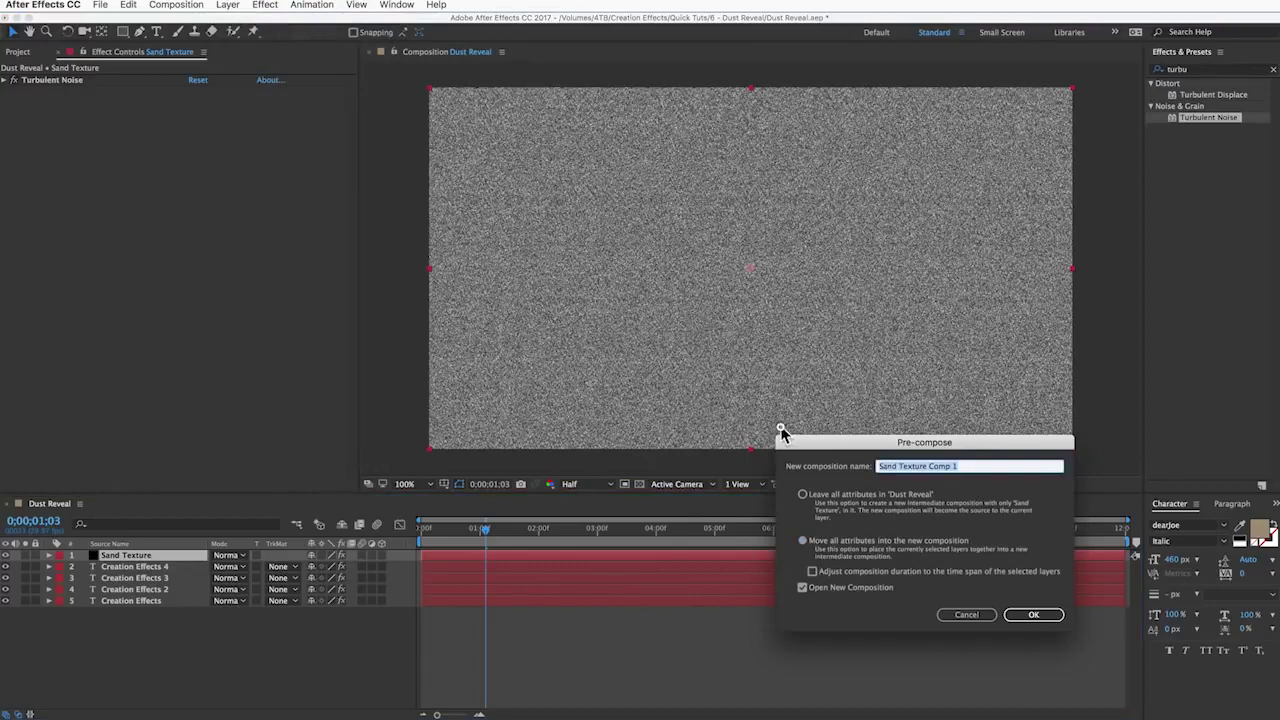
key(Right)
key(BackSpace)
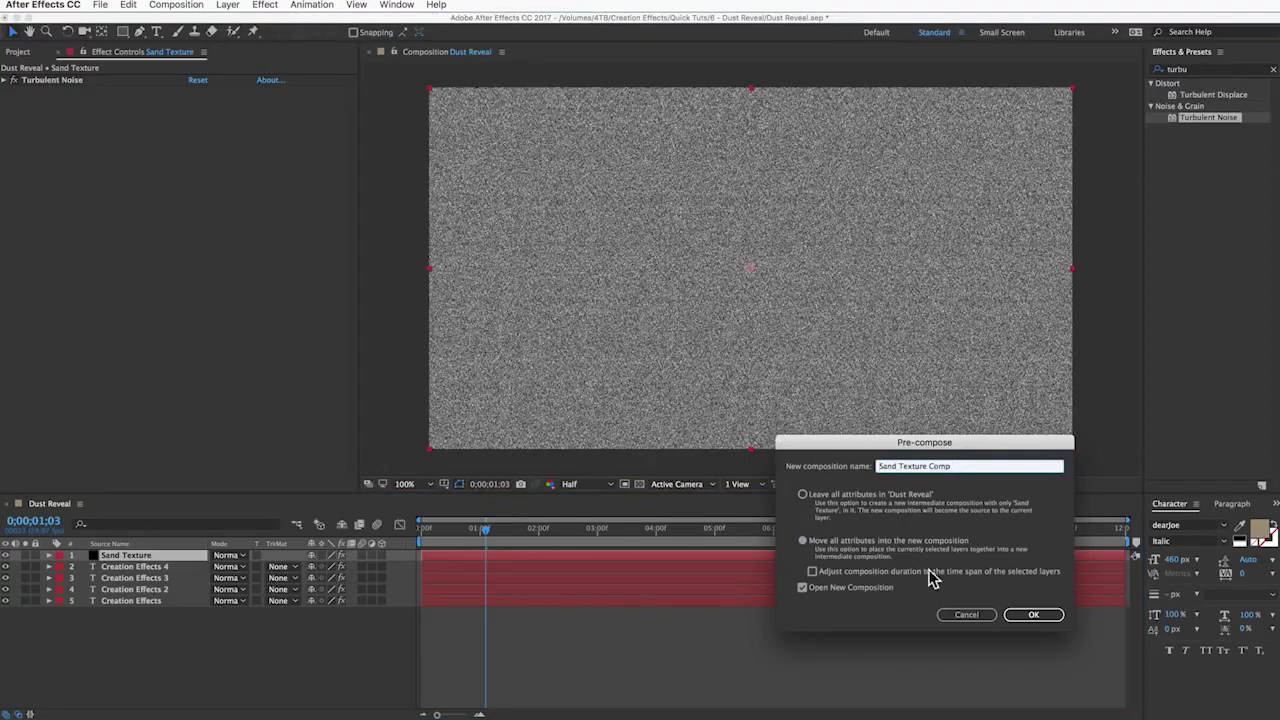
click(1036, 614)
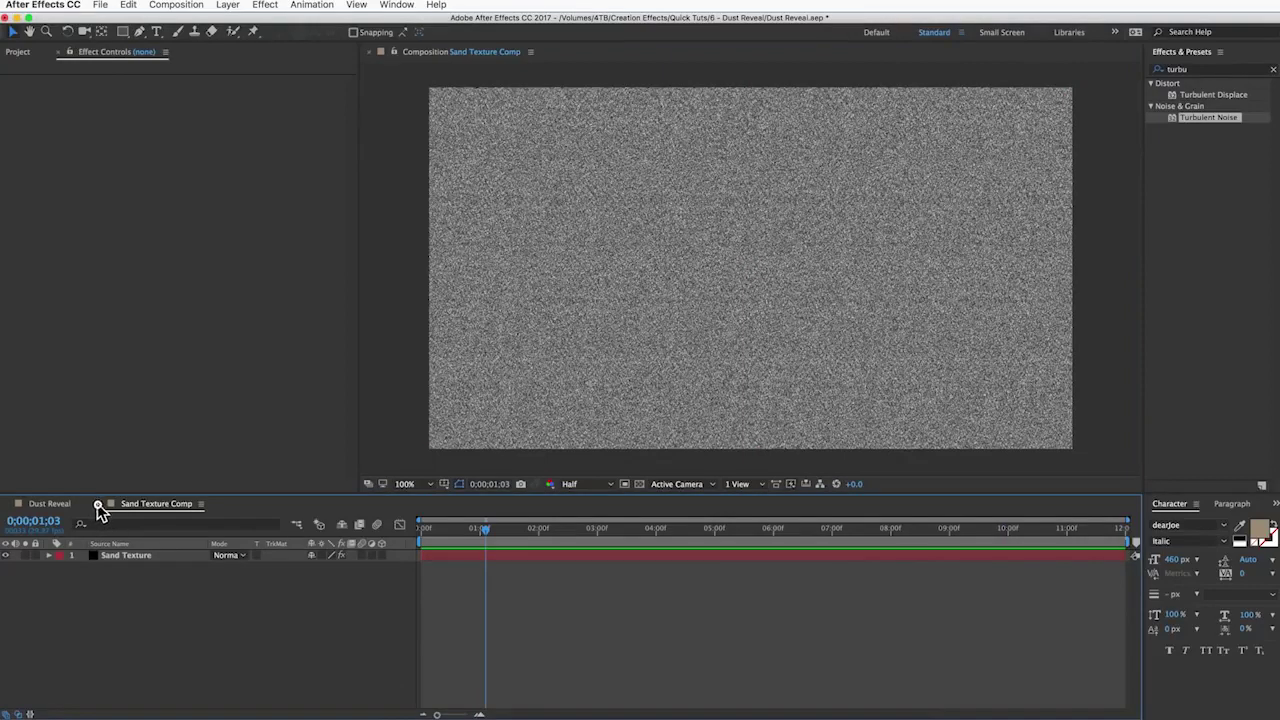
click(99, 503)
click(161, 658)
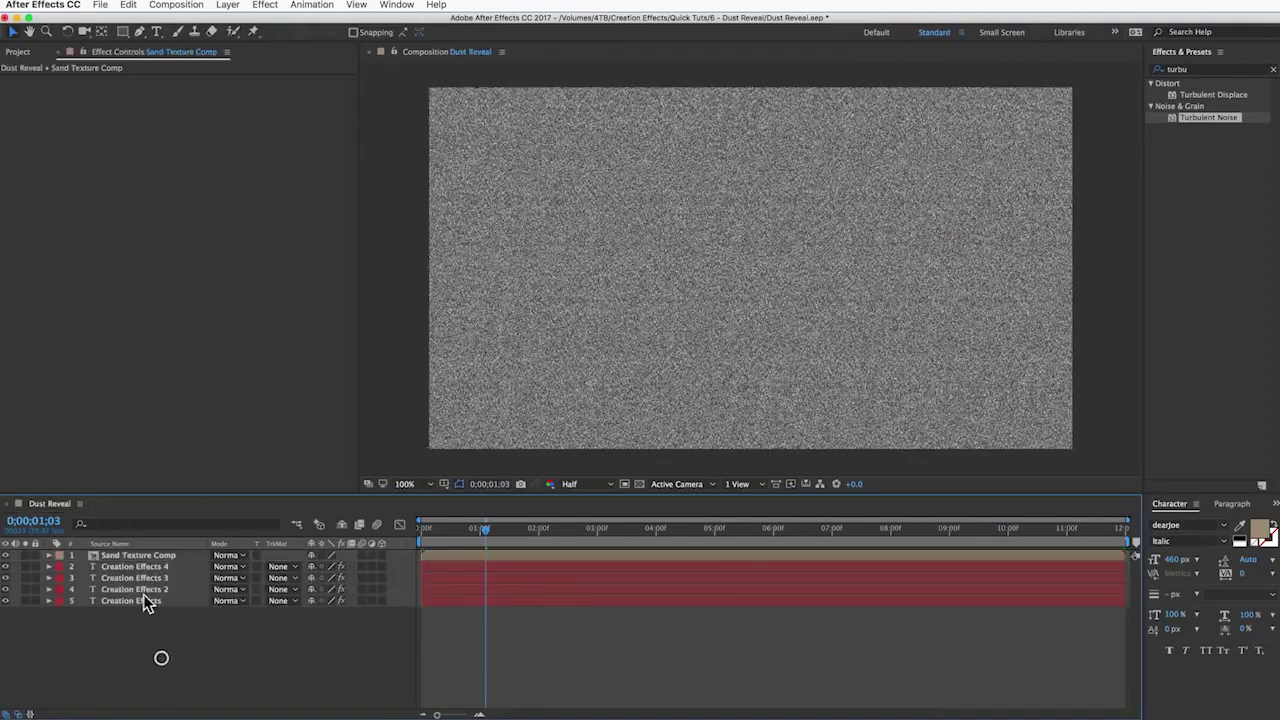
Step: Hide the Sand Texture Comp layer and apply the Texturize effect to the Creation Effects 4 text layer
click(136, 556)
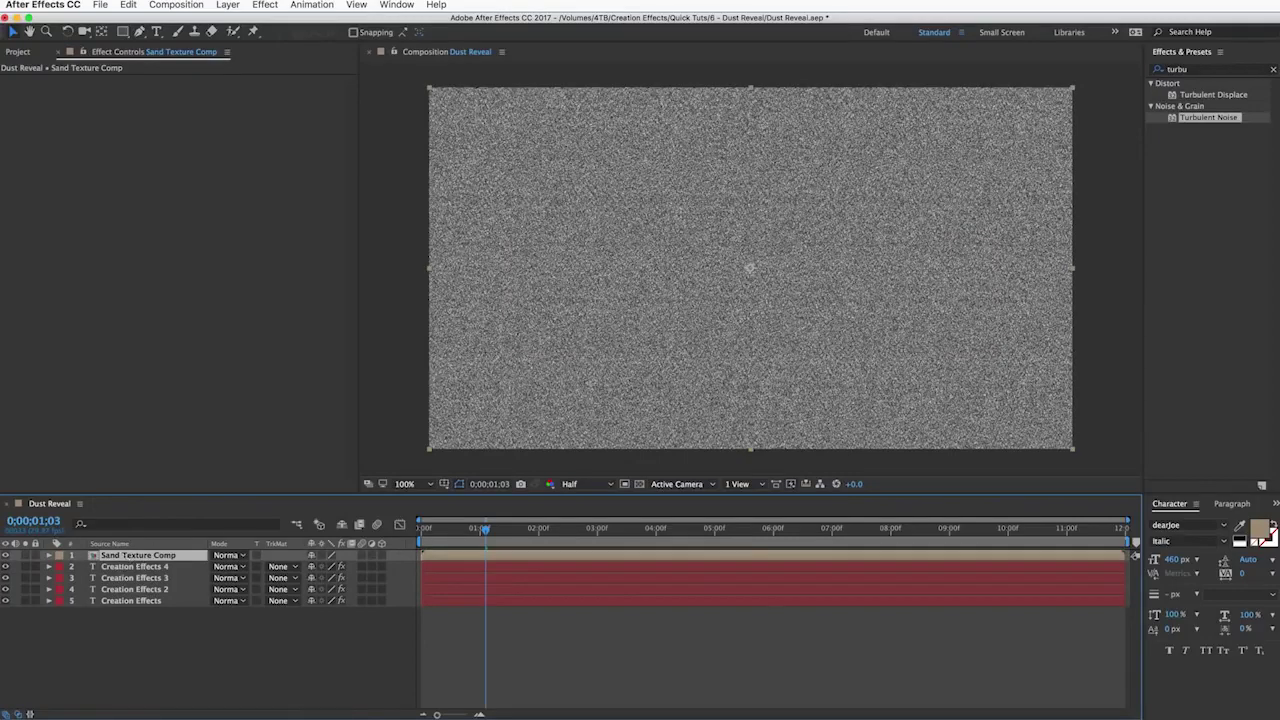
click(5, 555)
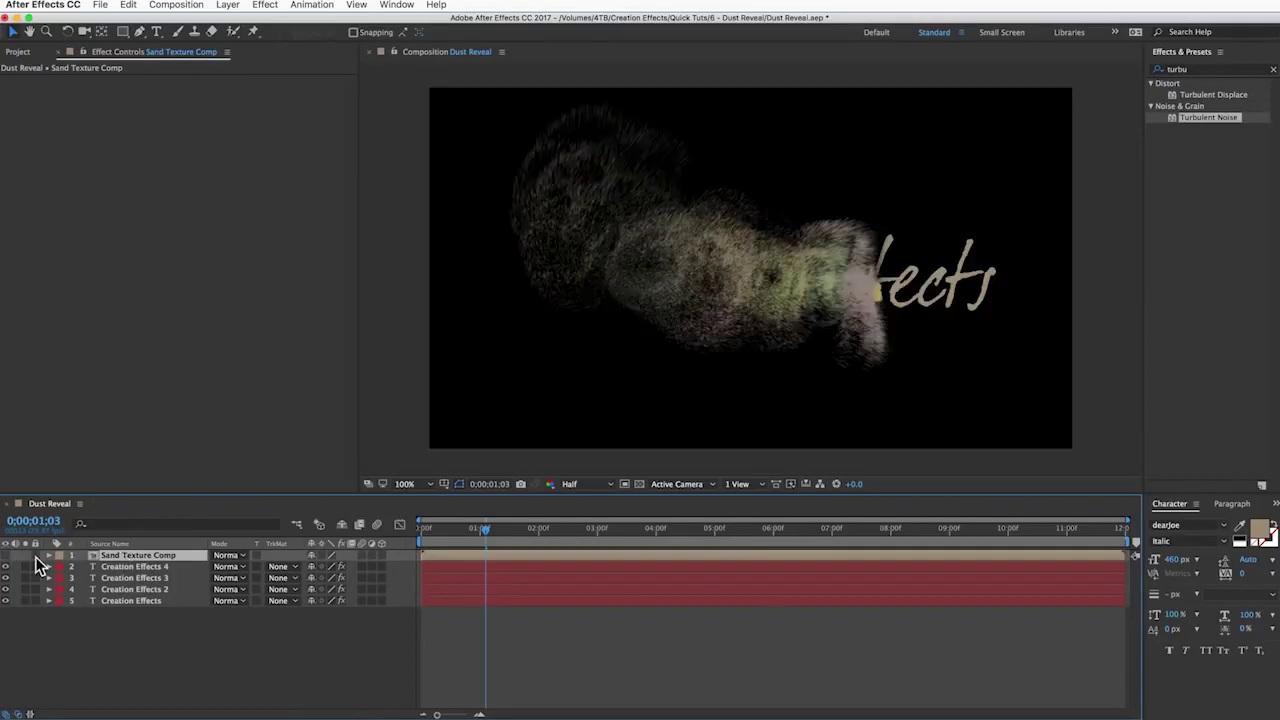
click(121, 566)
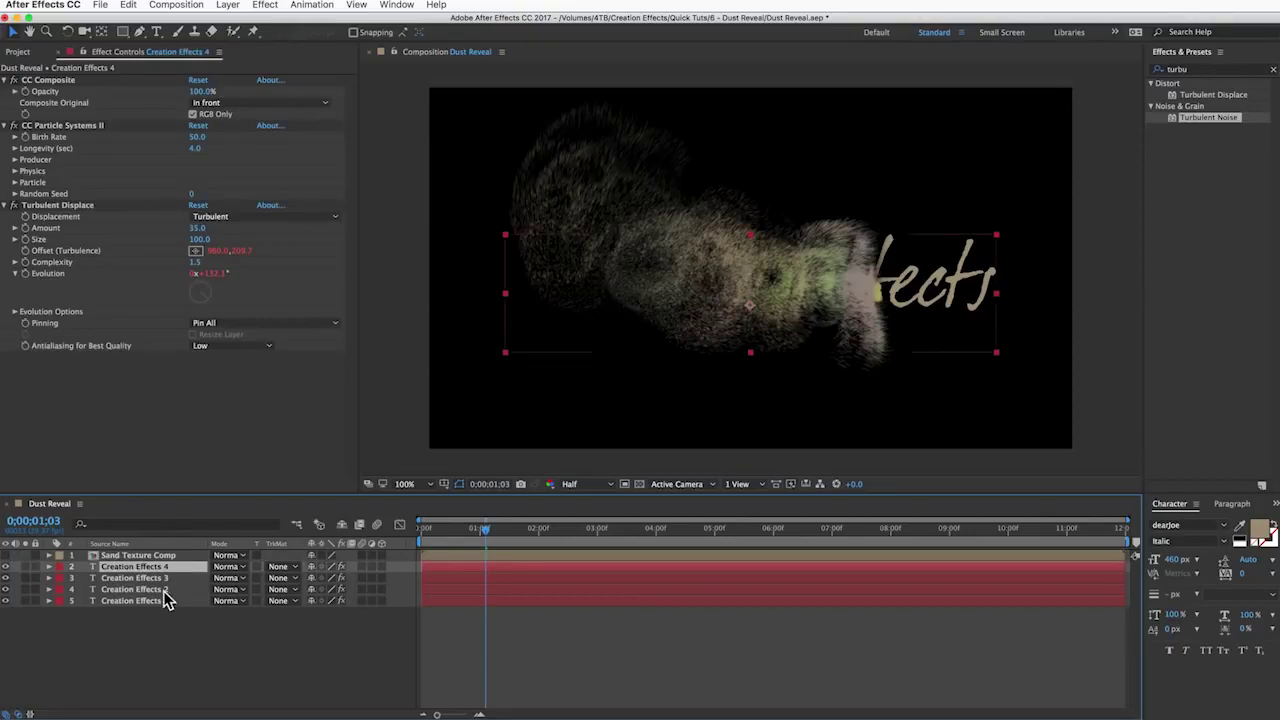
click(1191, 70)
text(textur)
key(Return)
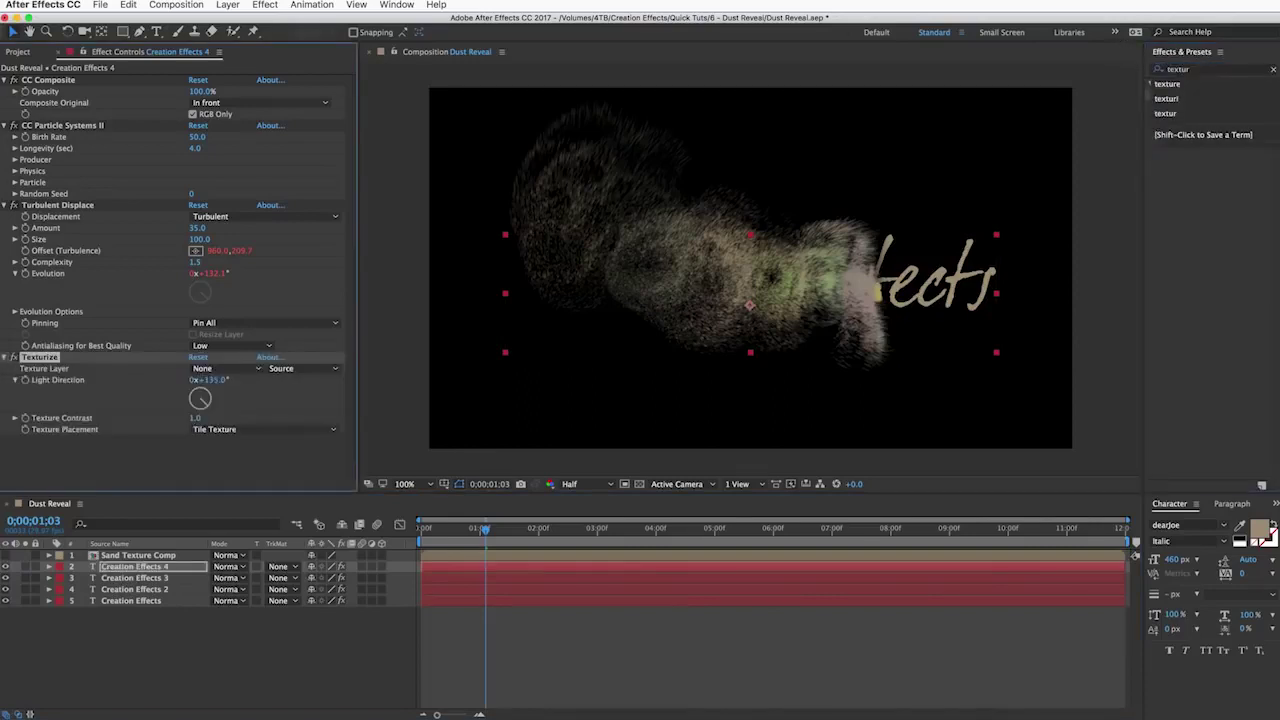
click(1209, 179)
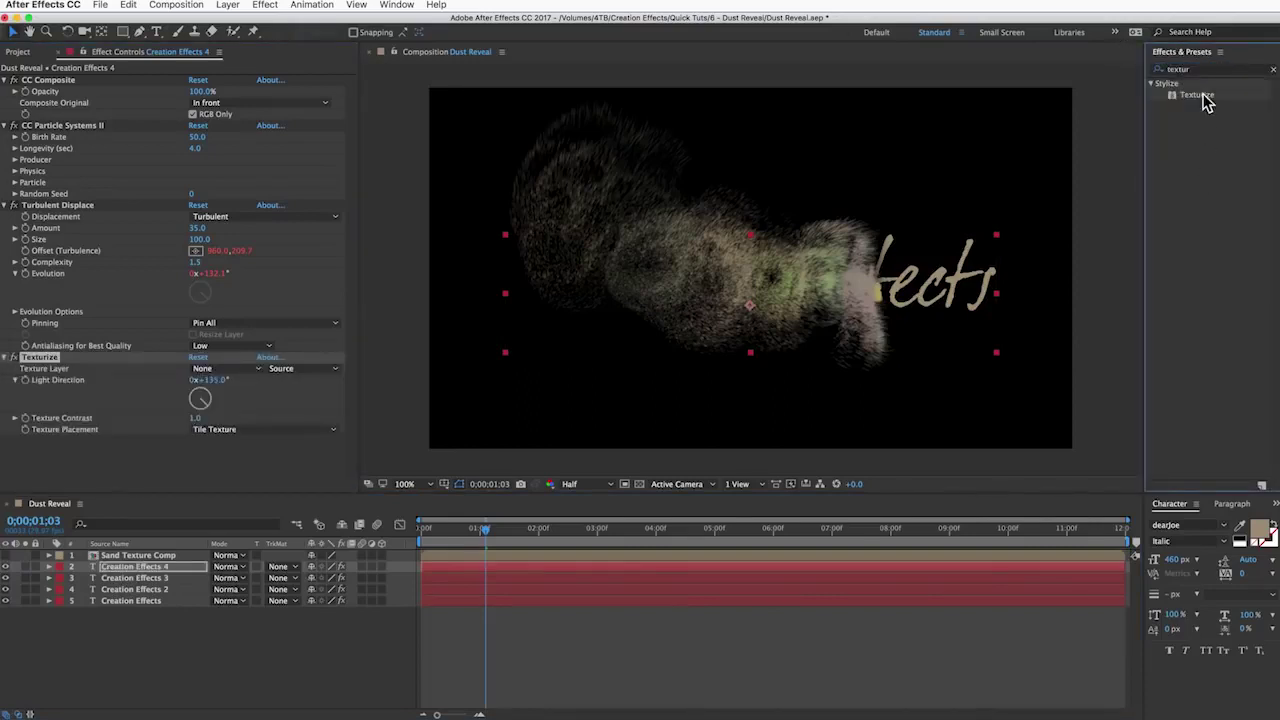
drag(1205, 100, 150, 458)
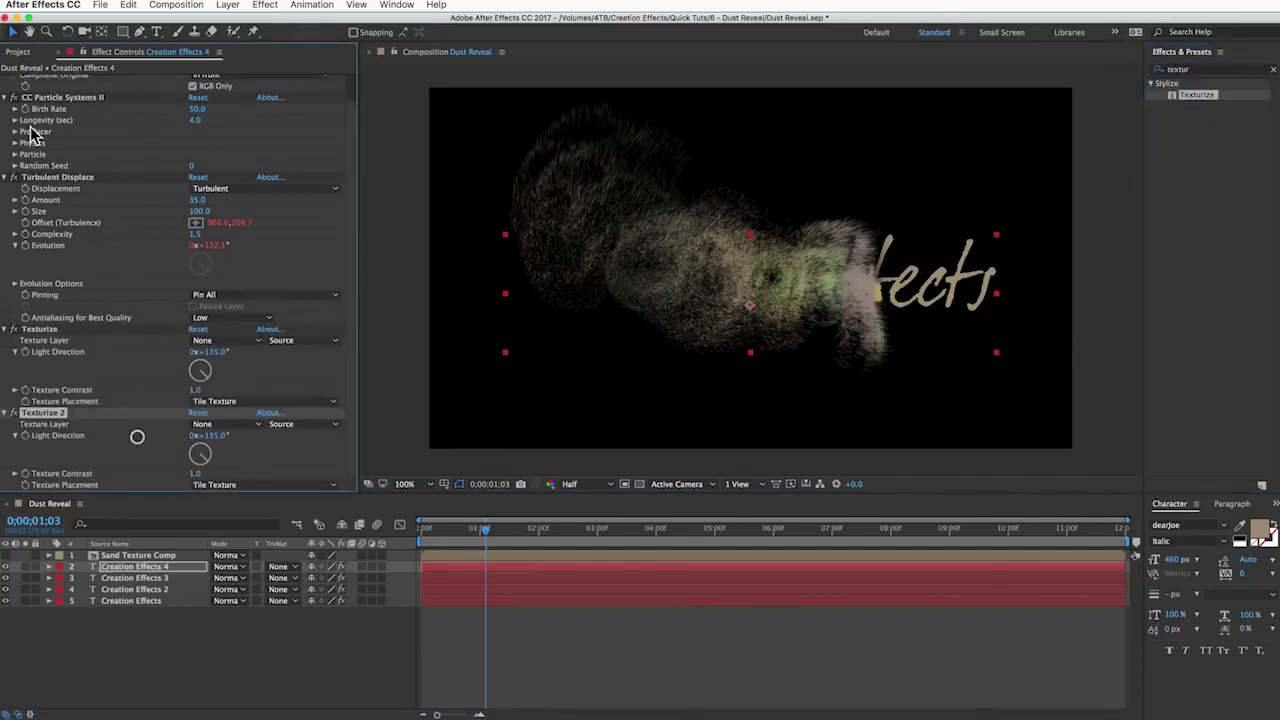
Step: Set the Texture Layer of the second Texturize effect to Sand Texture Comp and delete the redundant first Texturize
click(5, 80)
click(5, 91)
click(5, 102)
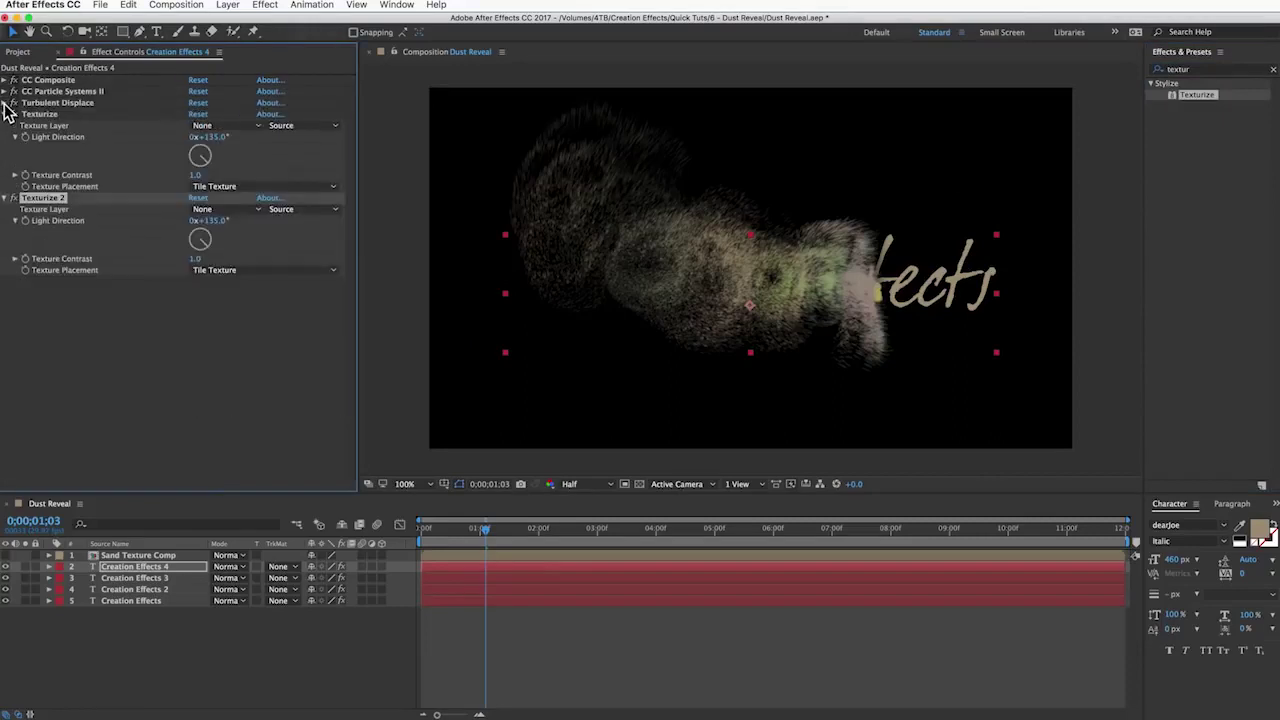
click(220, 210)
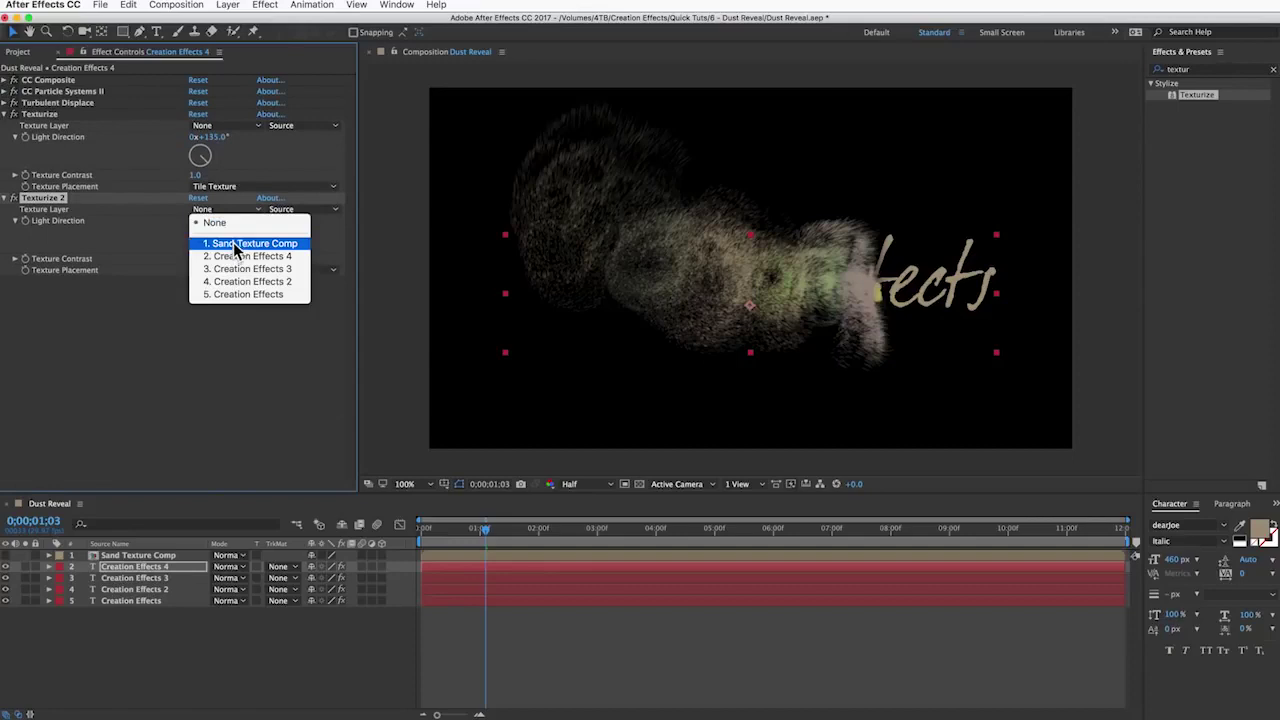
click(237, 246)
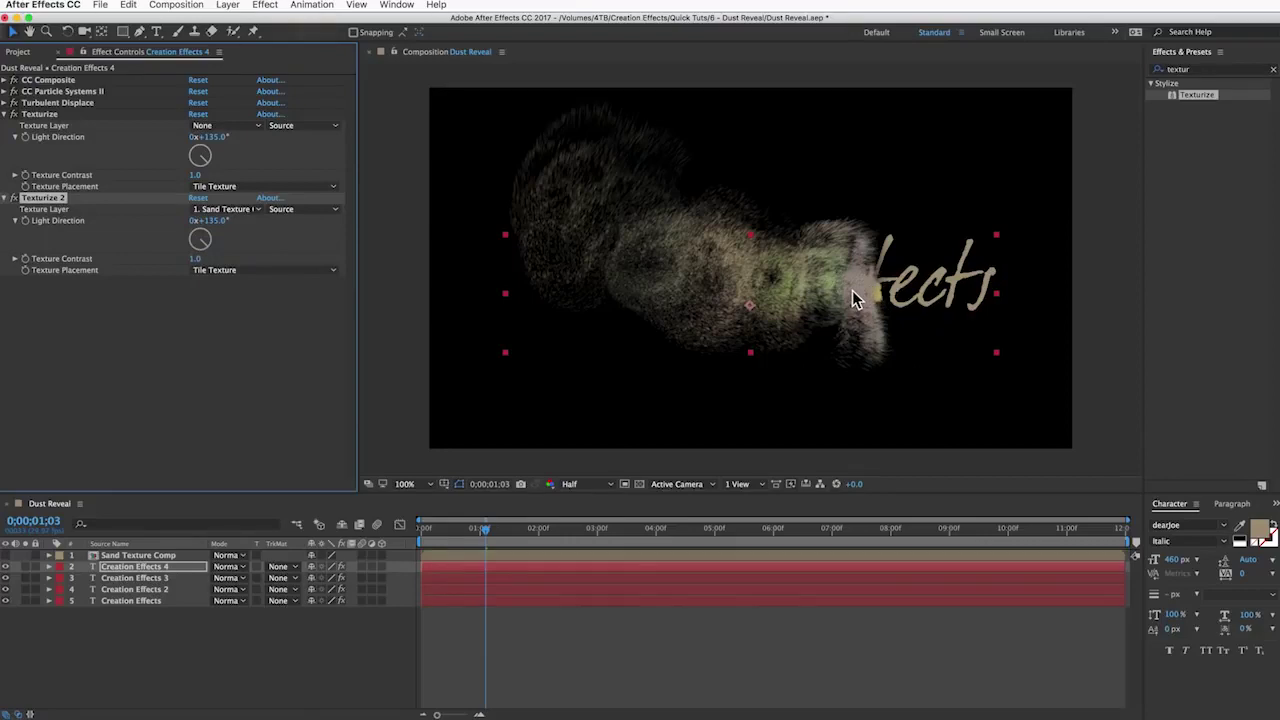
click(42, 116)
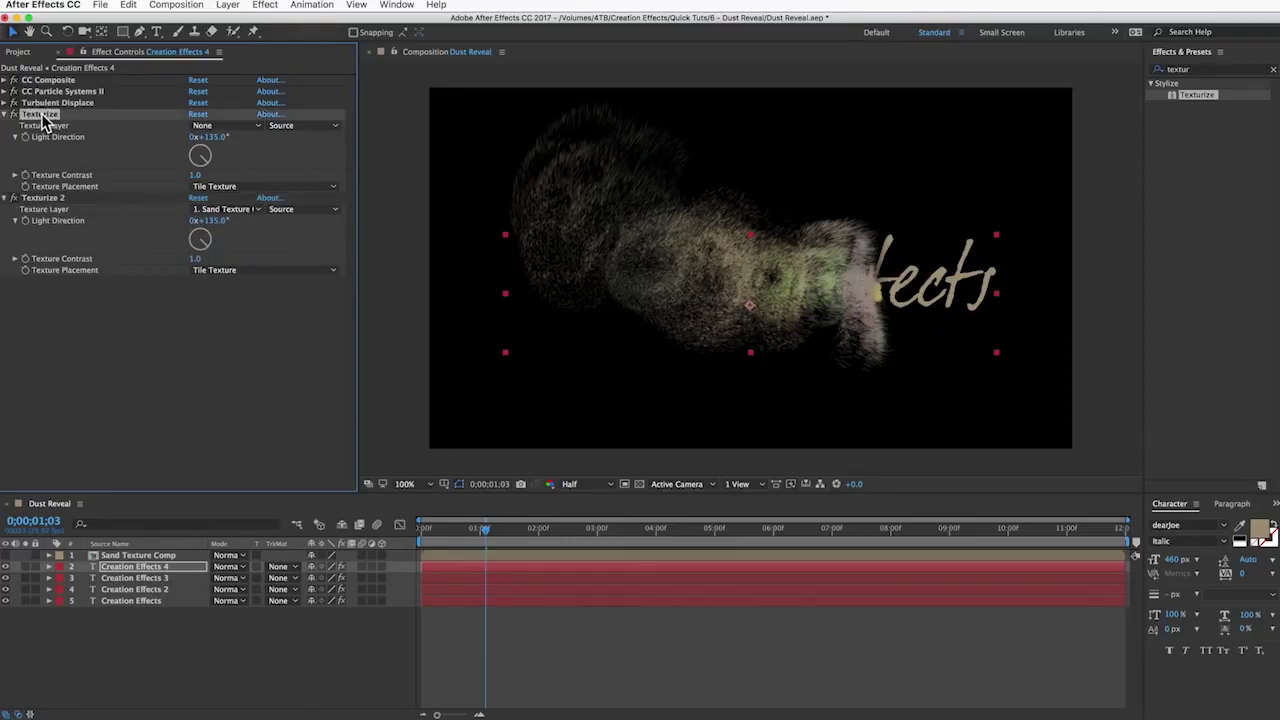
key(Delete)
Step: Copy the configured Texturize effect from Creation Effects 4 onto the Creation Effects 3 and Creation Effects 2 layers
click(42, 116)
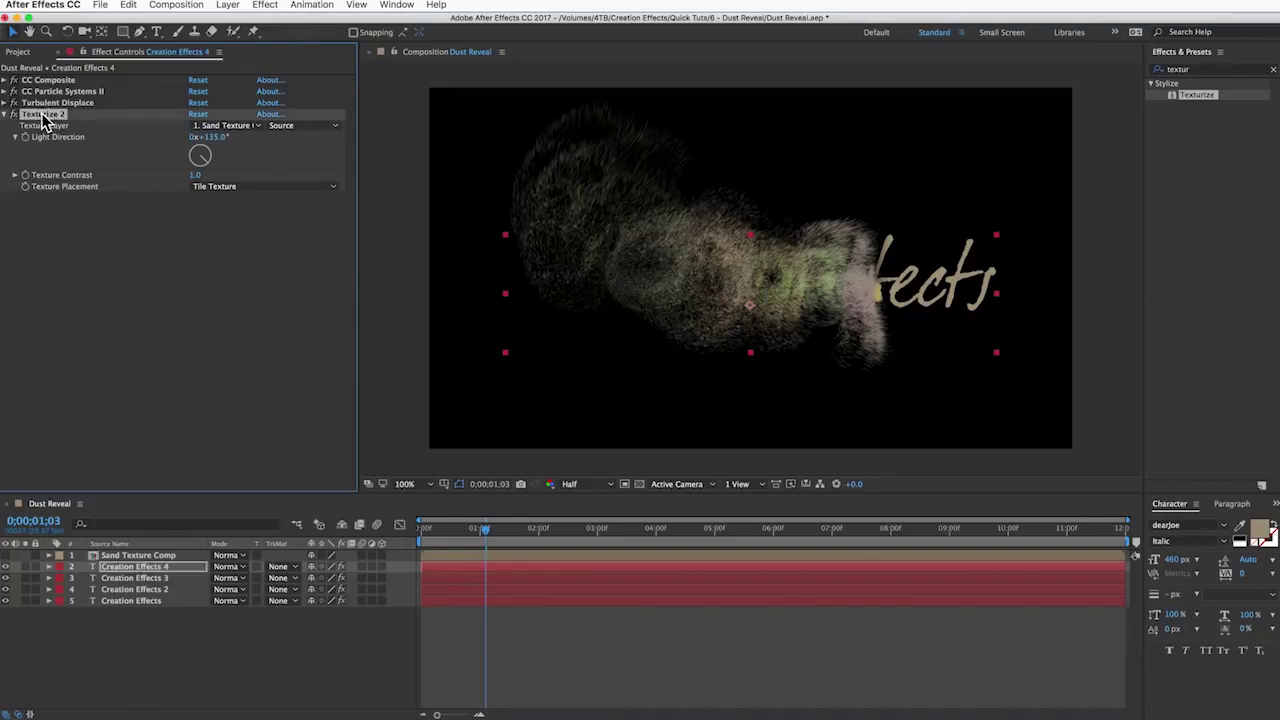
click(135, 578)
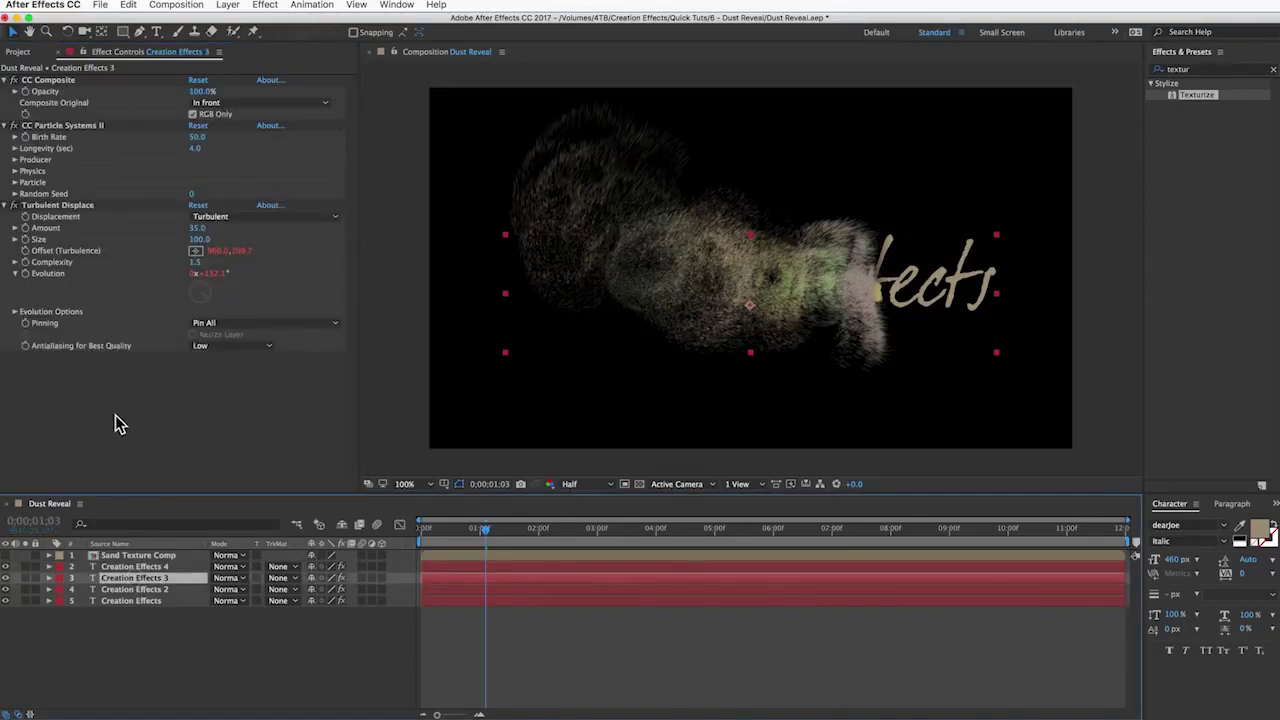
key(ctrl+v)
click(135, 590)
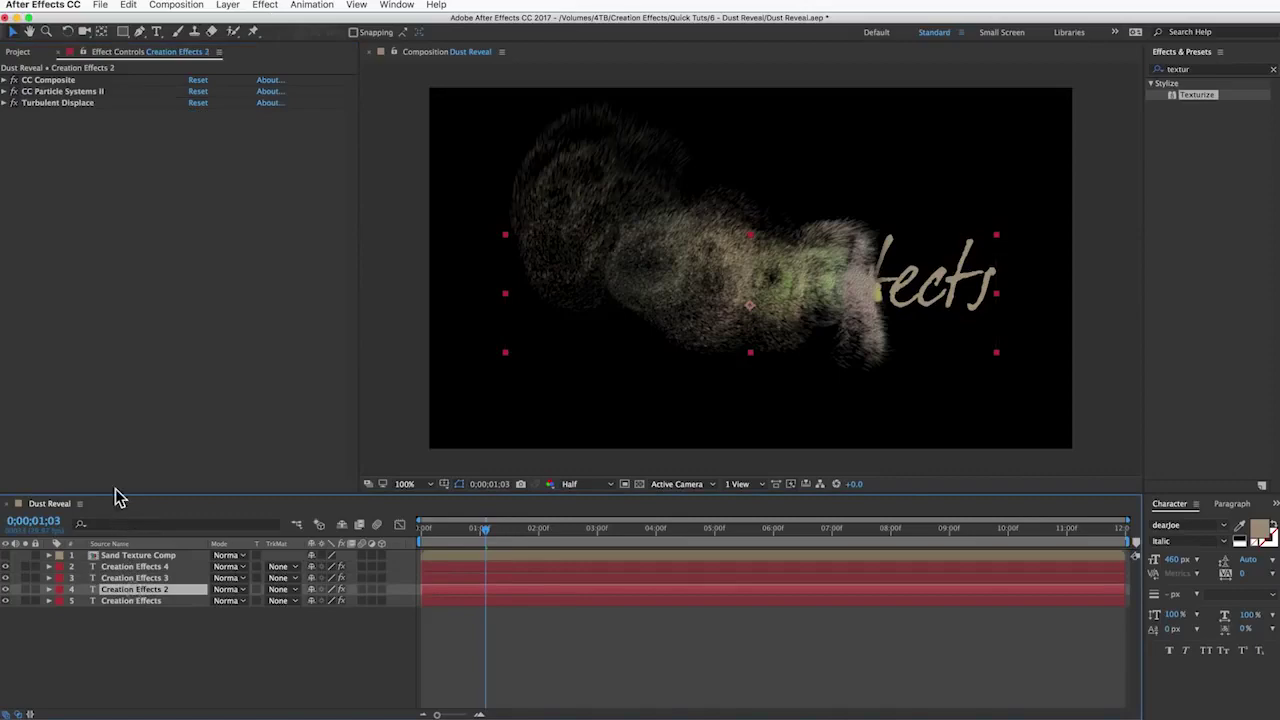
key(ctrl+v)
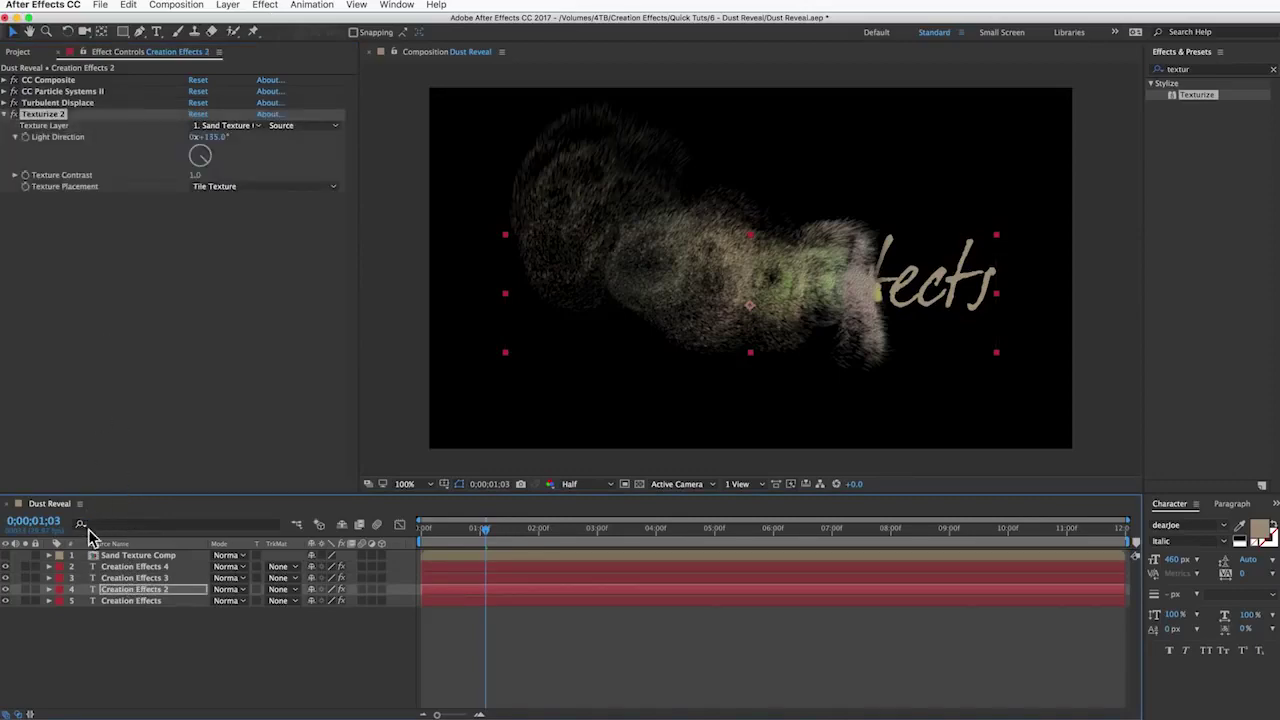
Step: Inside Sand Texture Comp, give the Turbulent Noise Evolution the expression random(1000), scrub to check it, and return to Dust Reveal
double_click(122, 555)
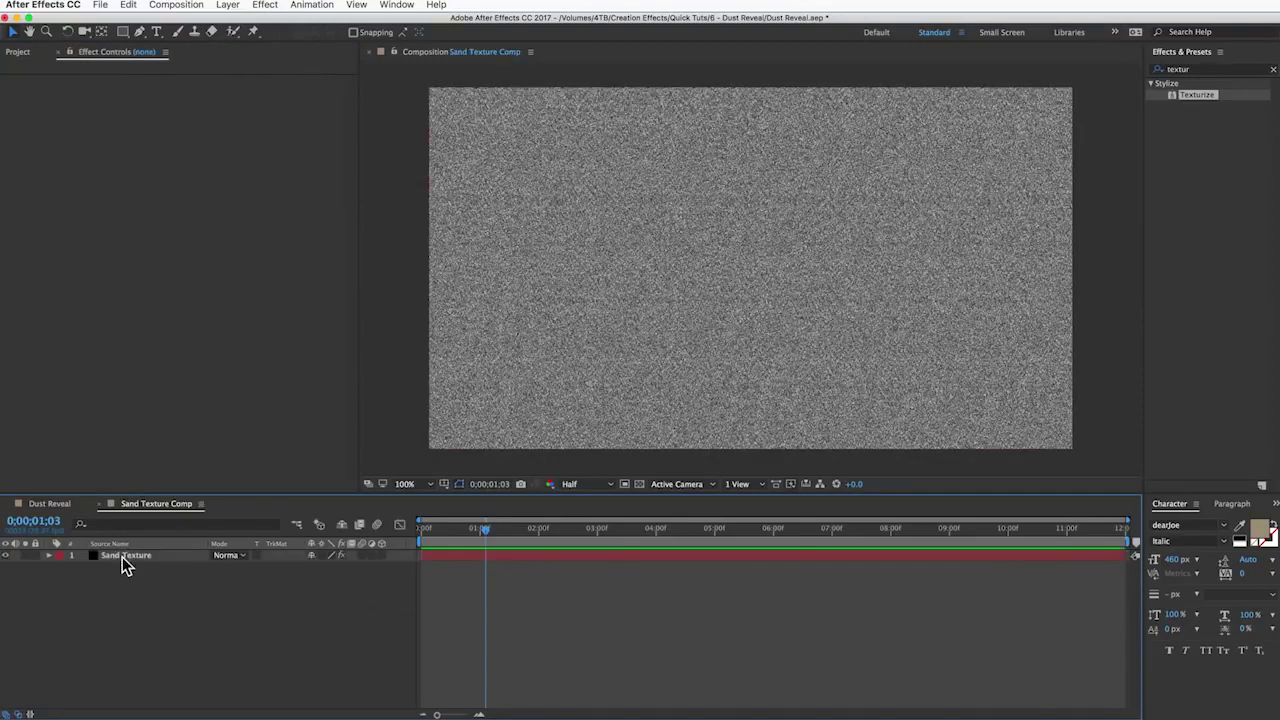
click(122, 556)
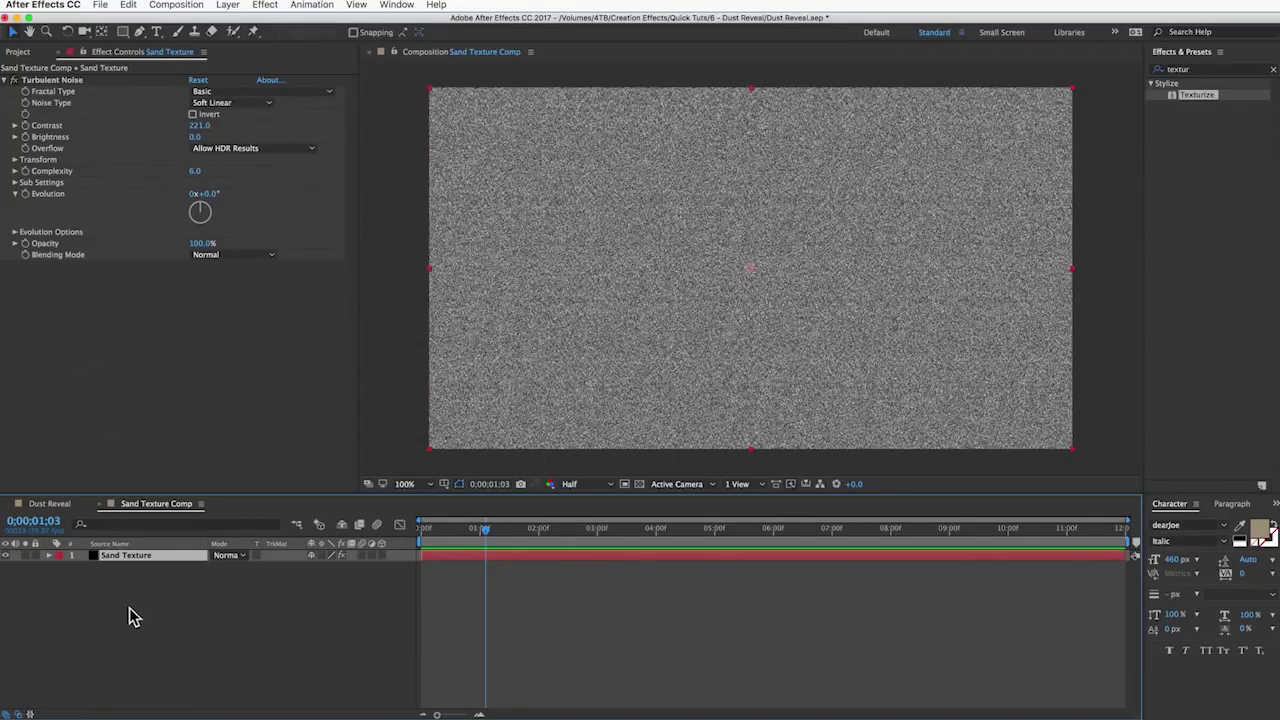
alt+click(25, 195)
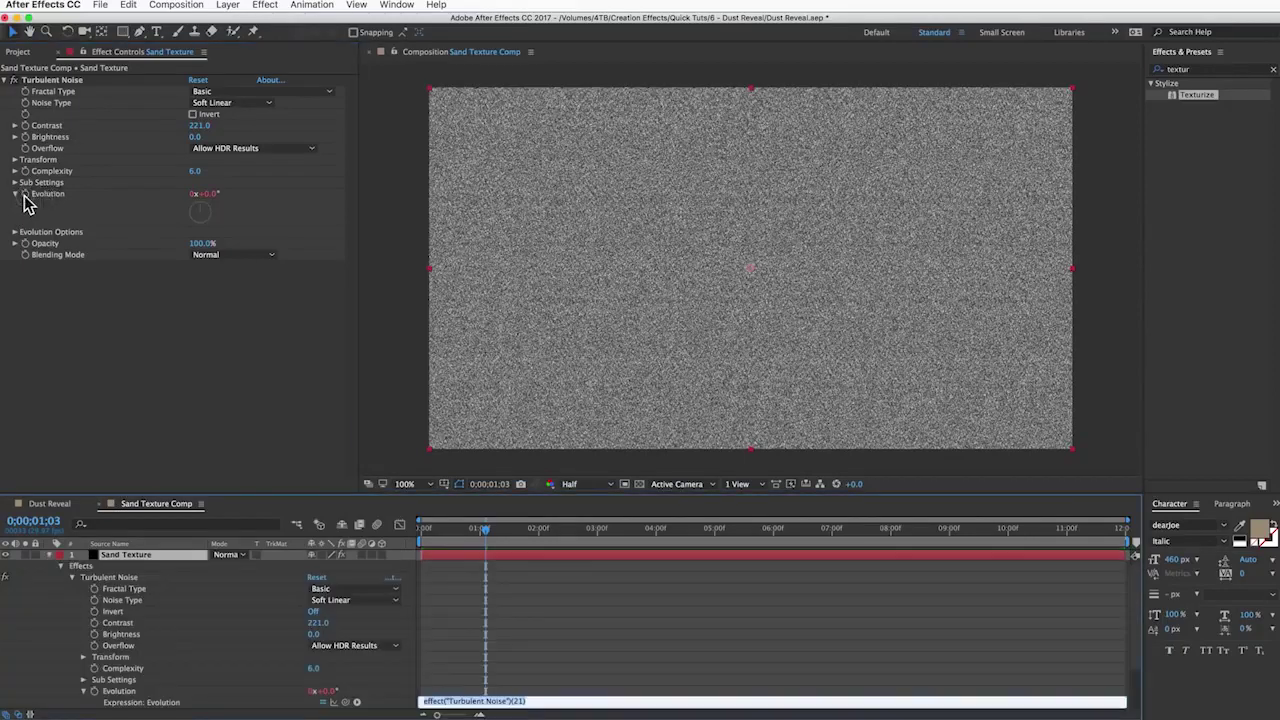
text(t)
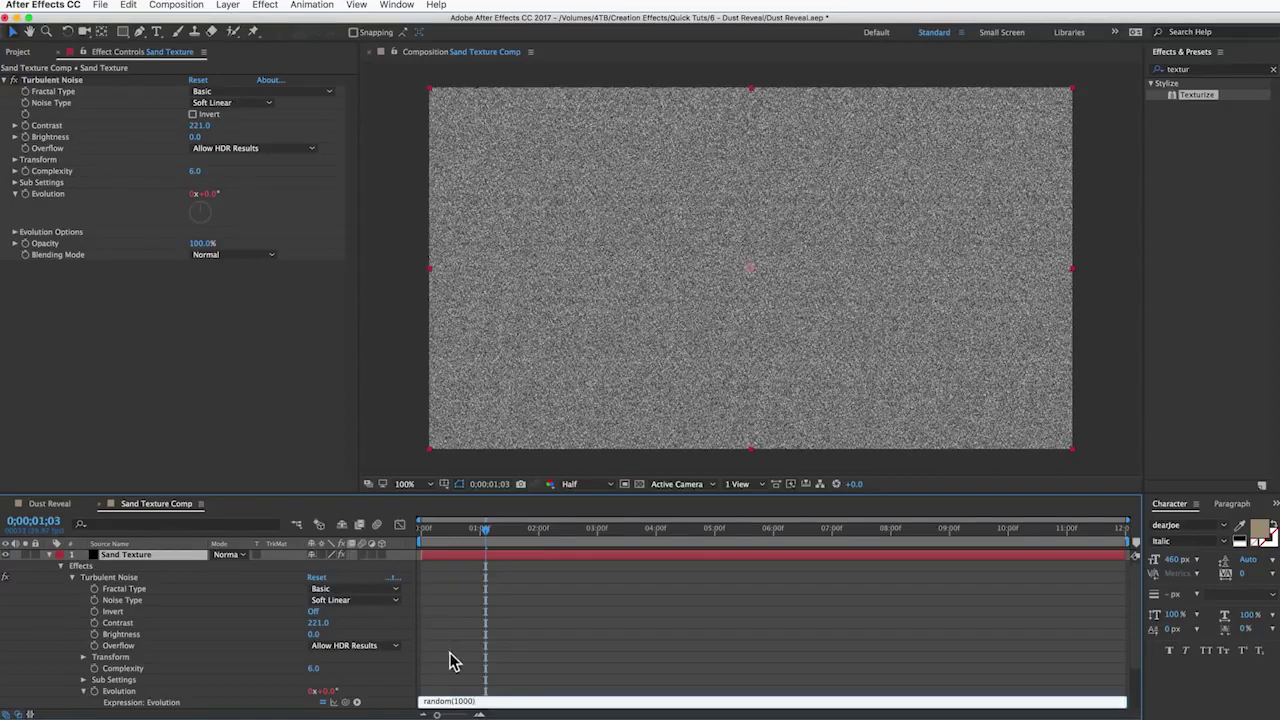
click(444, 686)
drag(485, 530, 507, 530)
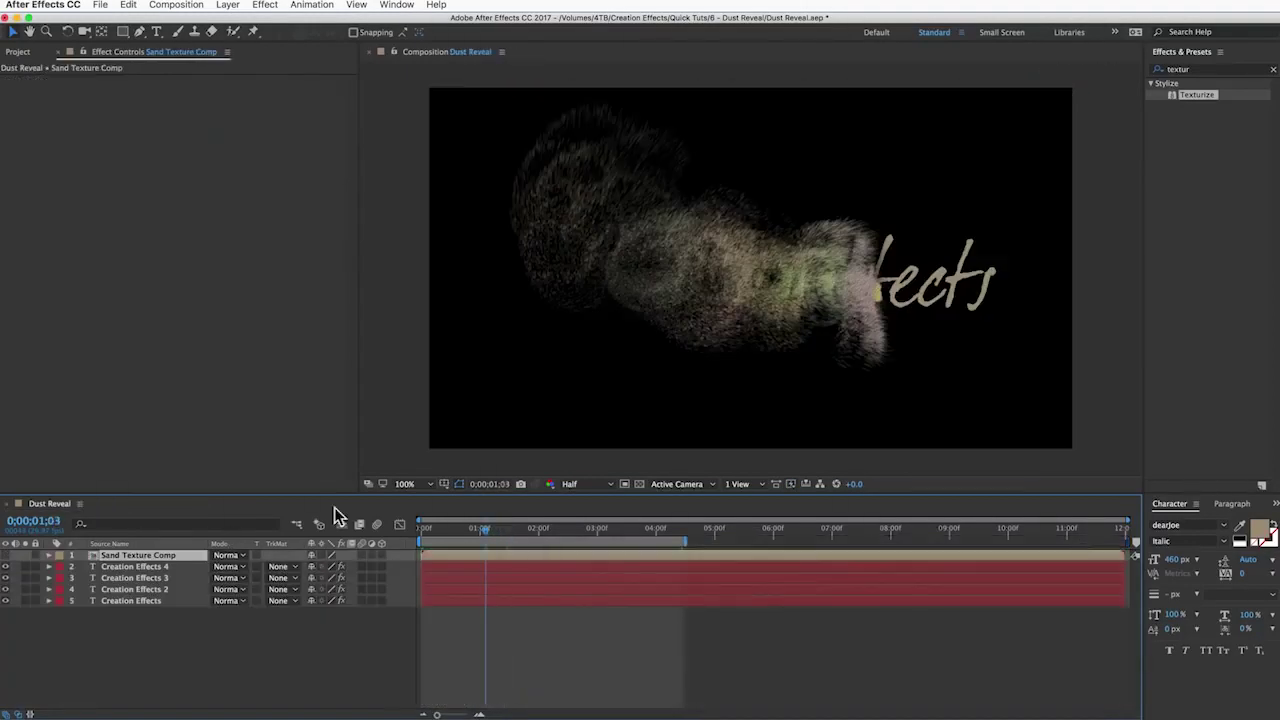
Step: Try Screen on the Creation Effects 4 layer, set its blending mode to Add, and preview the reveal from the start
click(132, 567)
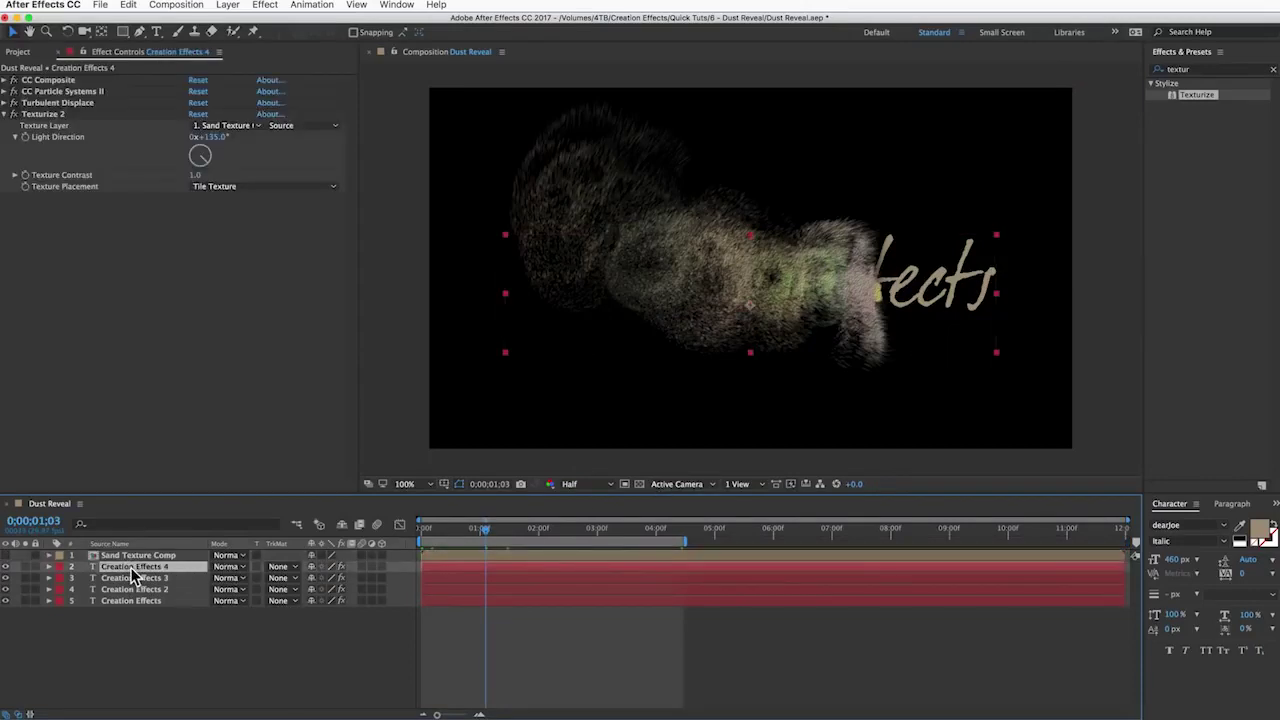
click(228, 567)
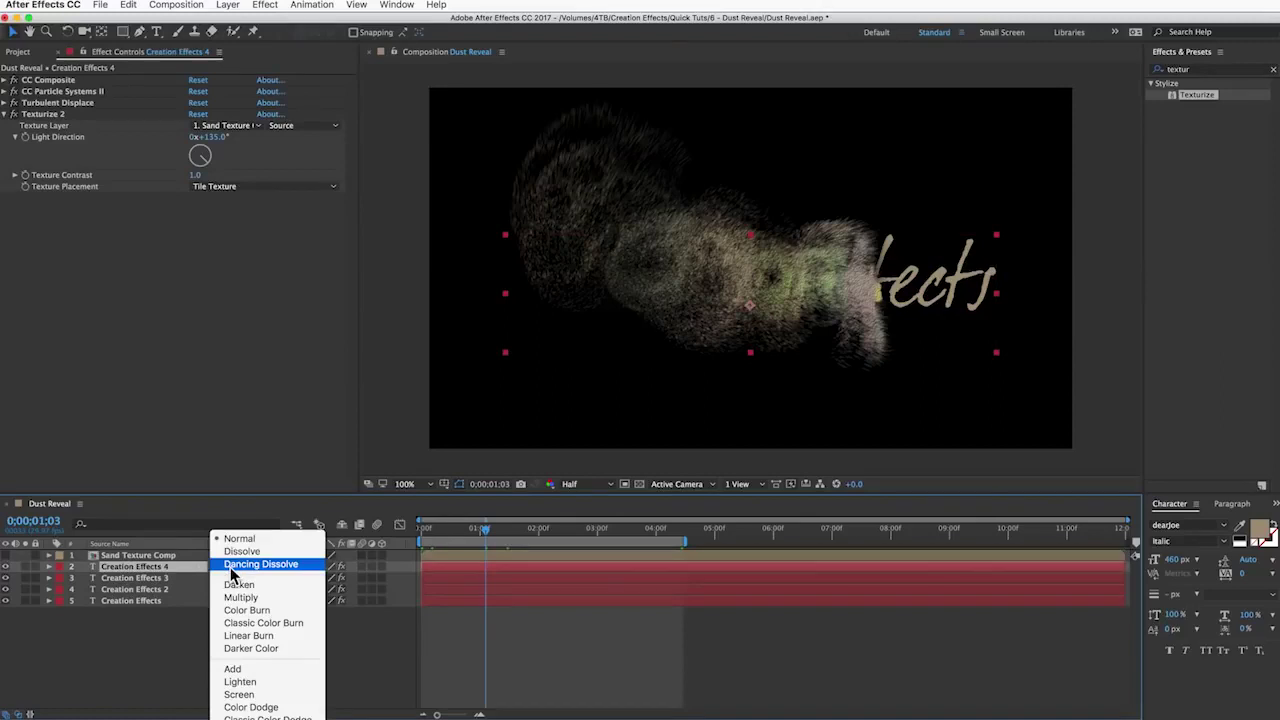
click(241, 694)
click(241, 566)
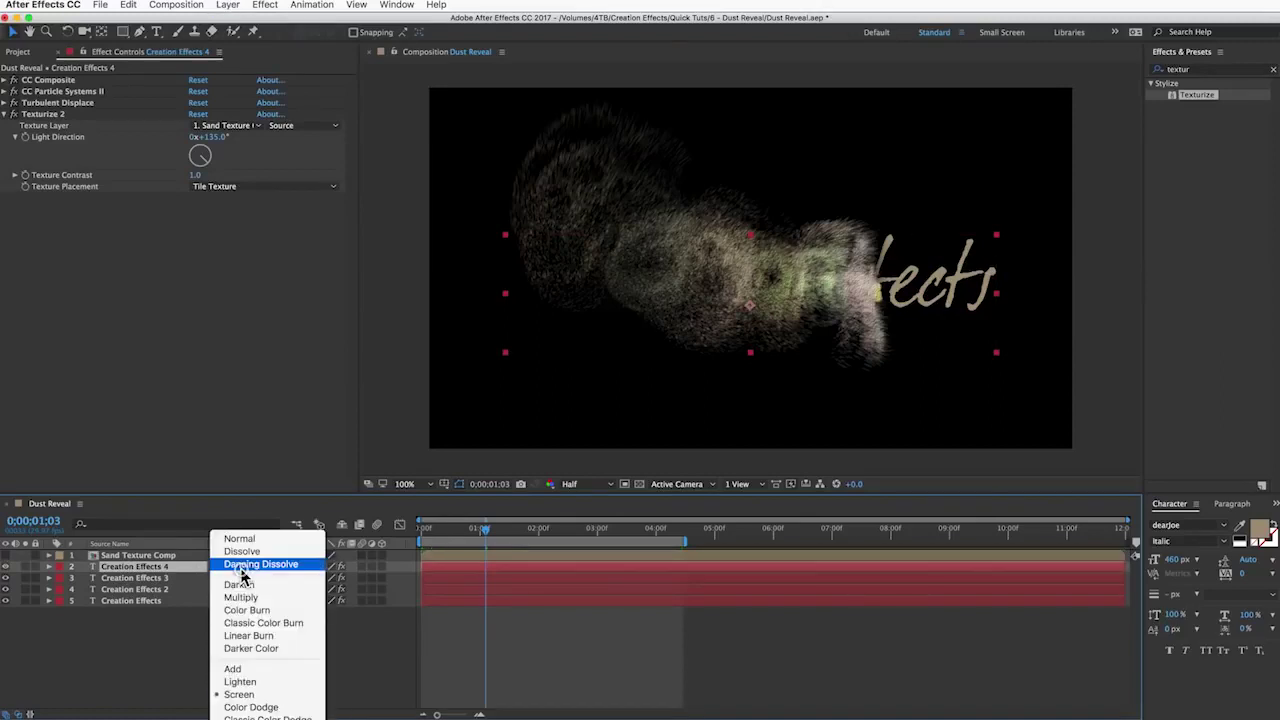
click(240, 669)
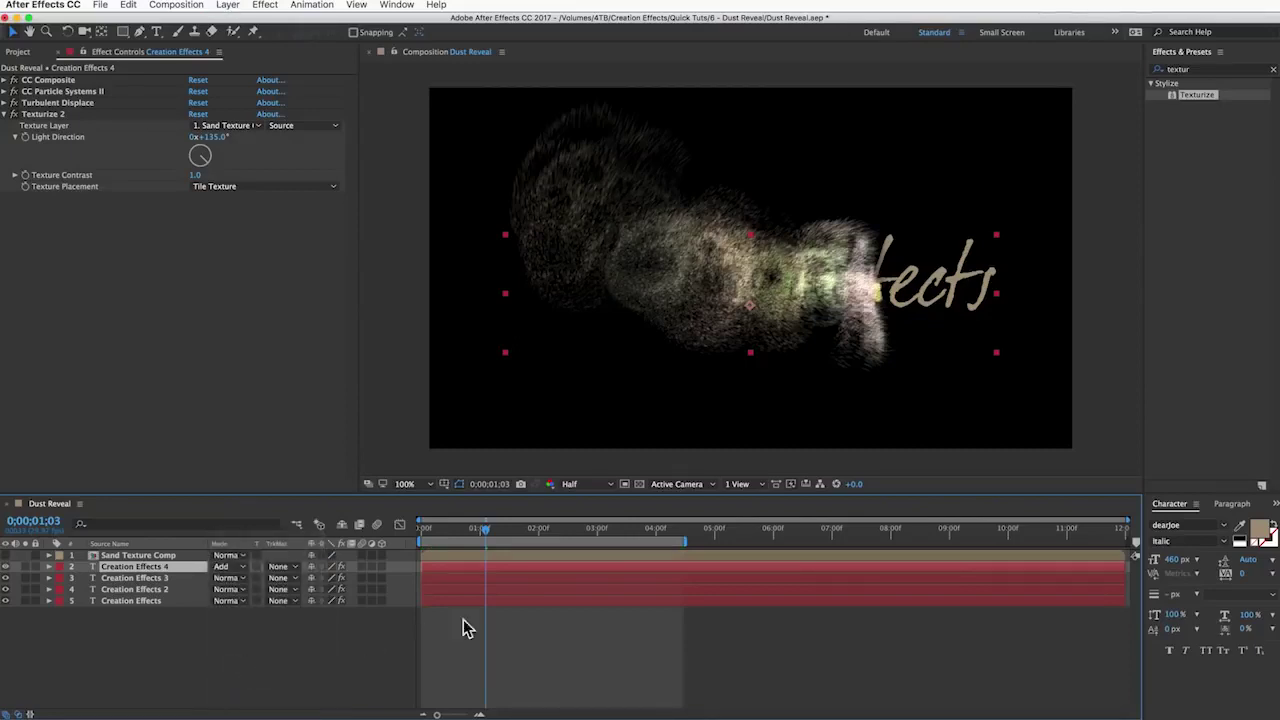
drag(438, 530, 366, 531)
key(space)
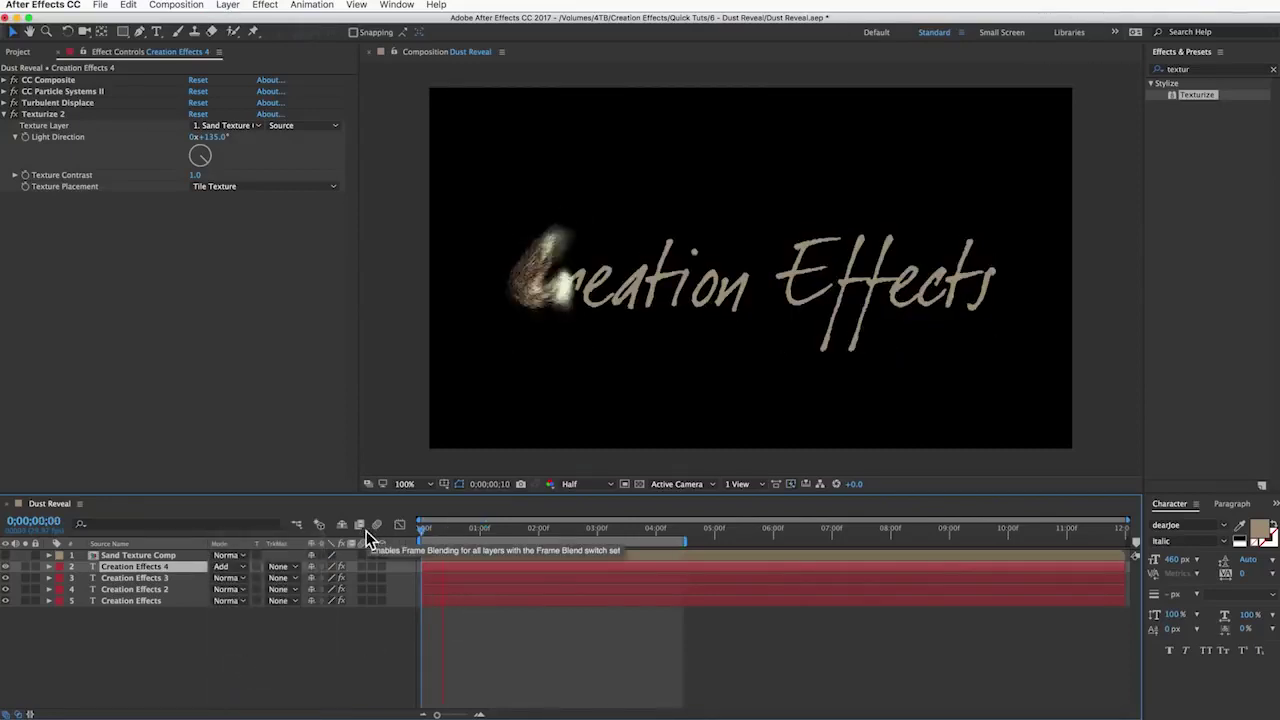
key(space)
Step: Lower the Creation Effects 4 layer's Opacity to 61% and preview the dust reveal from the start
key(t)
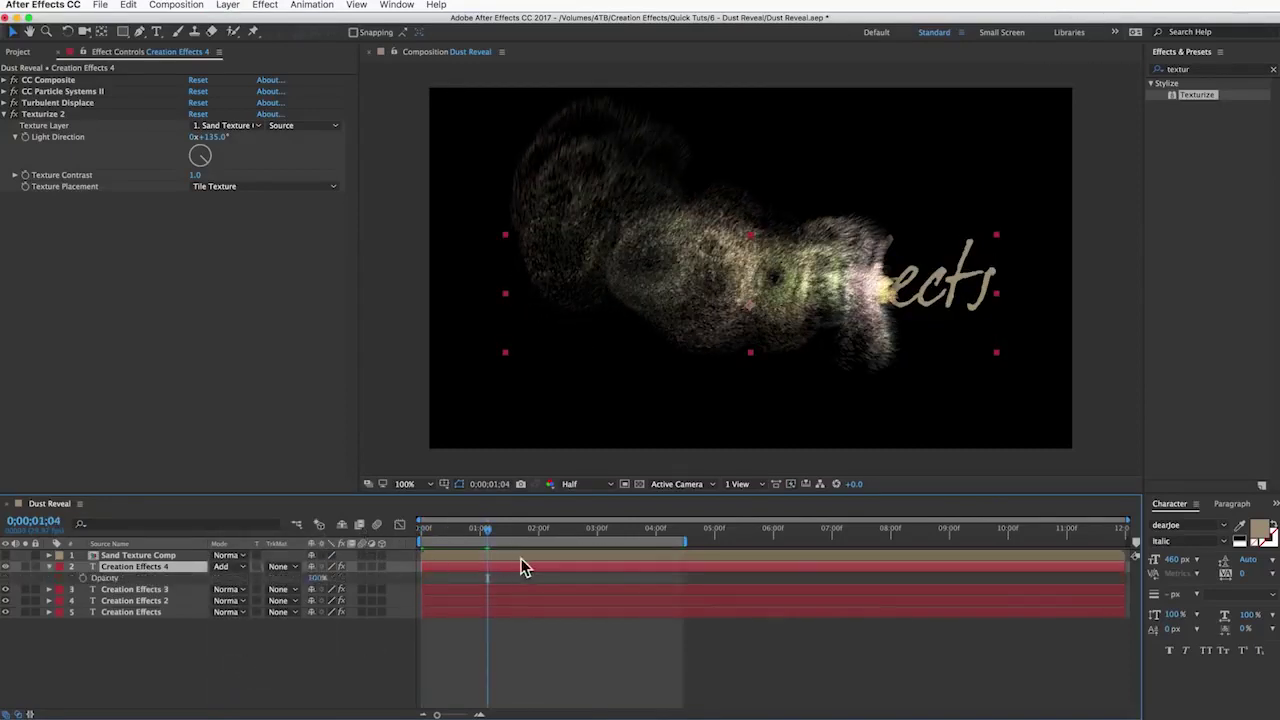
drag(316, 578, 285, 582)
click(469, 578)
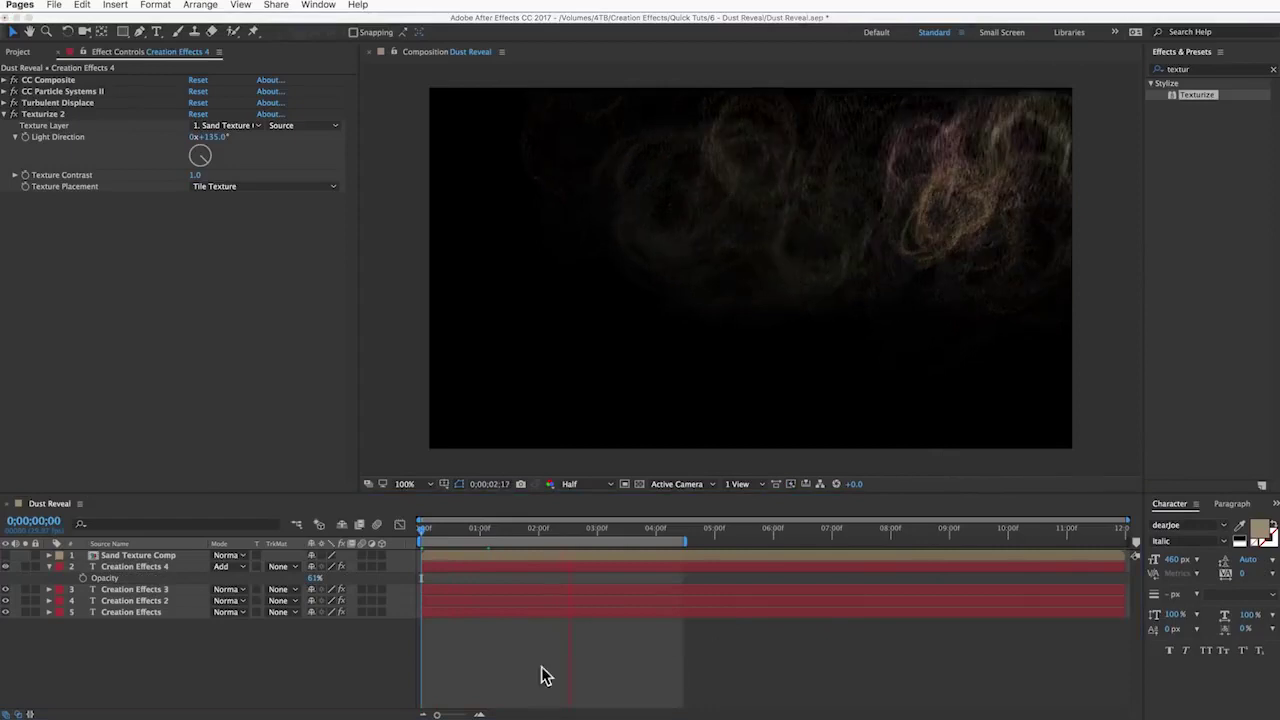
click(309, 682)
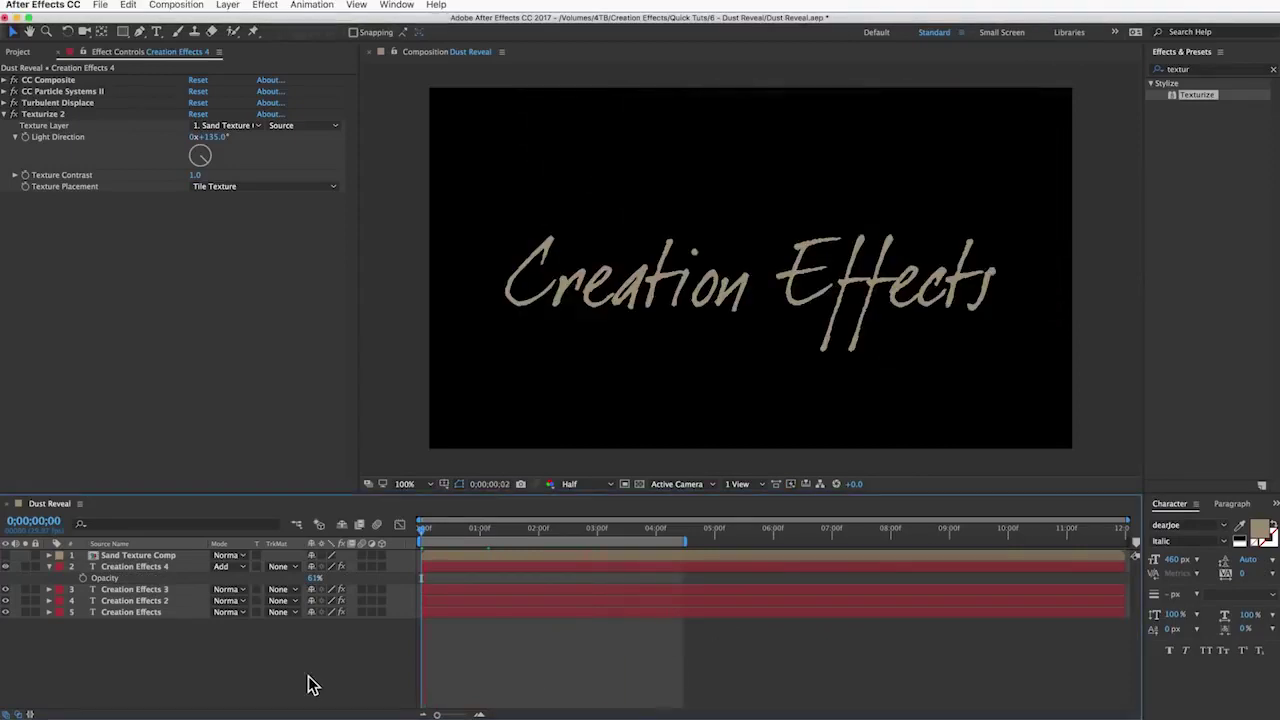